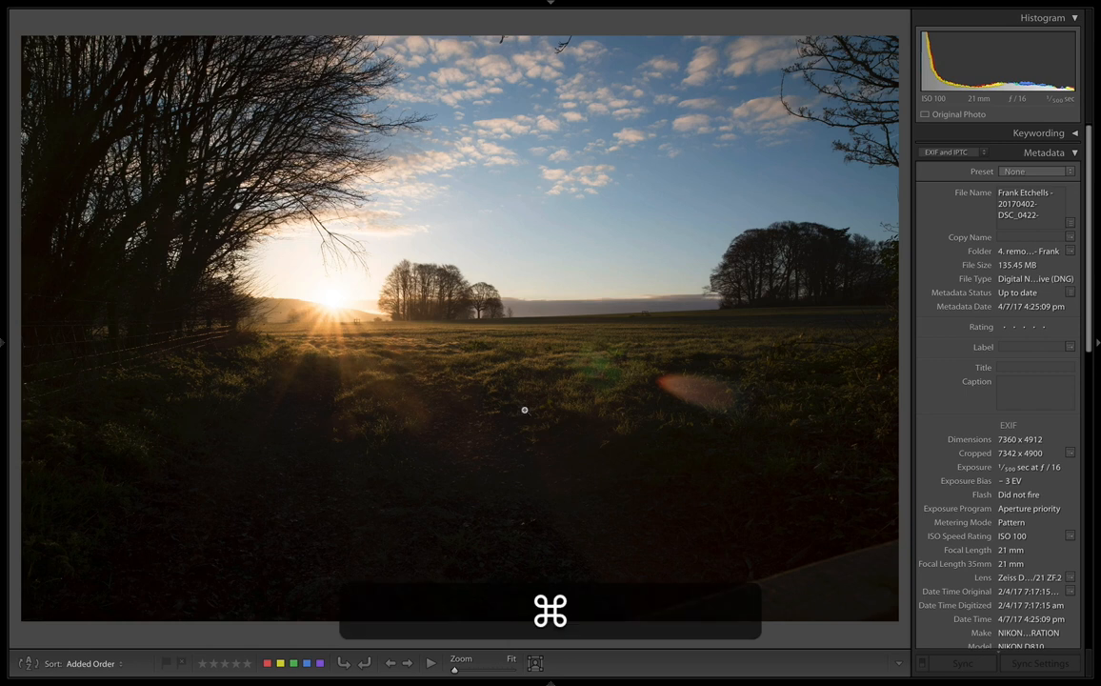
# - Show the photo's file and exposure info overlay, hide it again, and open the photo in the Develop module
pyautogui.press('super+i')
pyautogui.press('super+i')
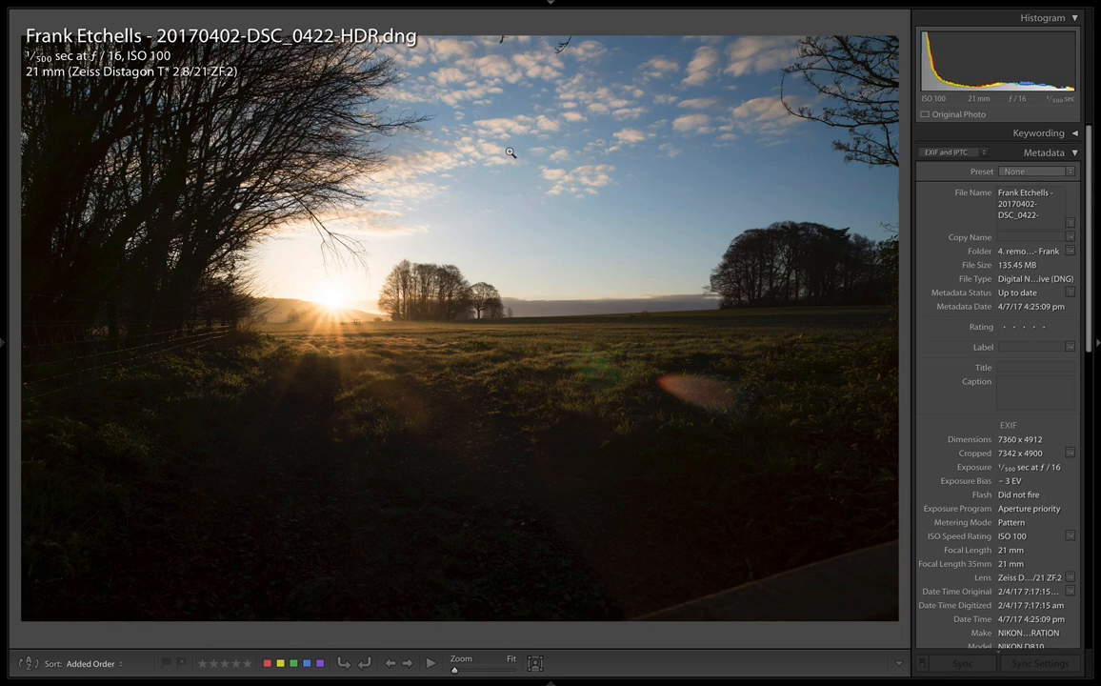
pyautogui.press('super')
pyautogui.press('super')
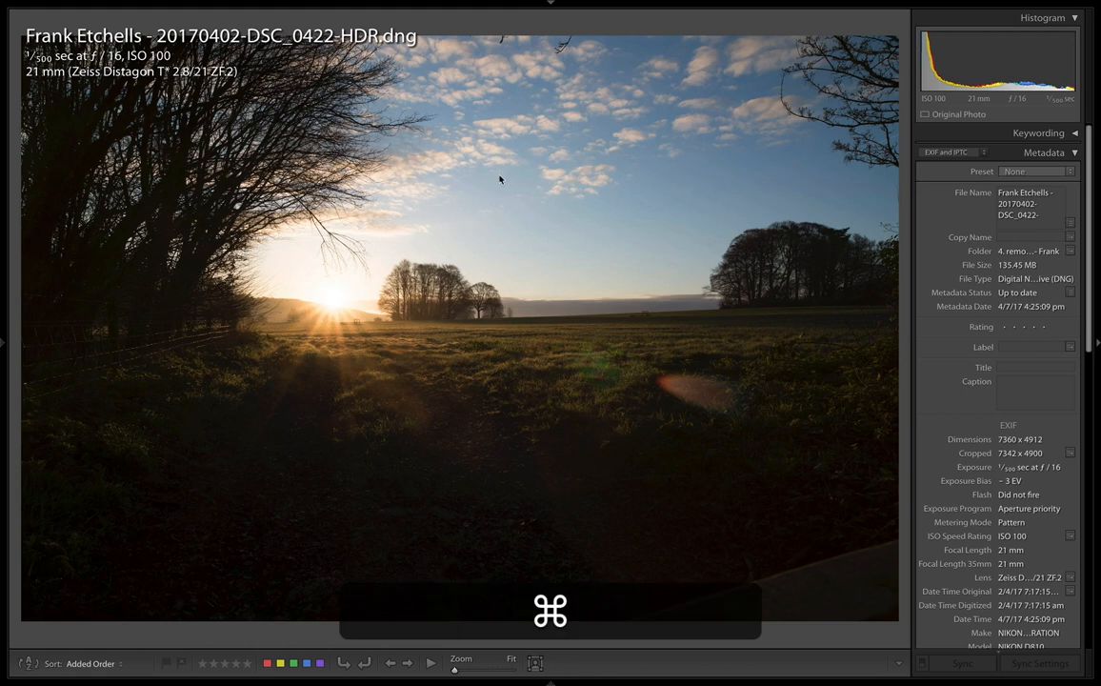
pyautogui.press('super+i')
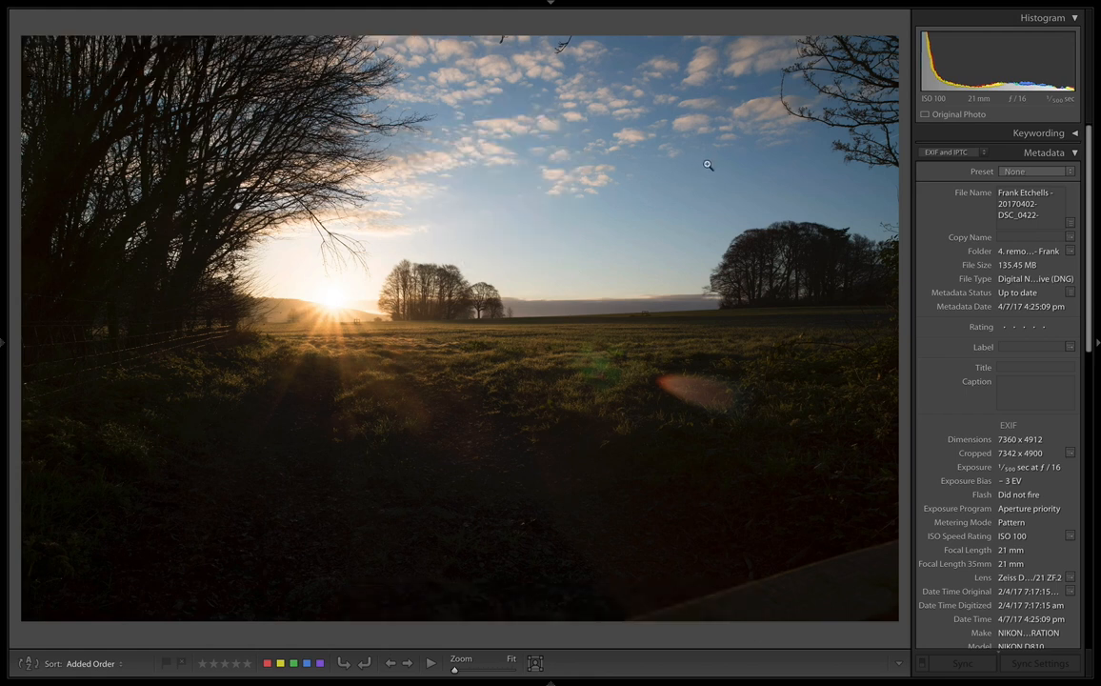
pyautogui.press('d')
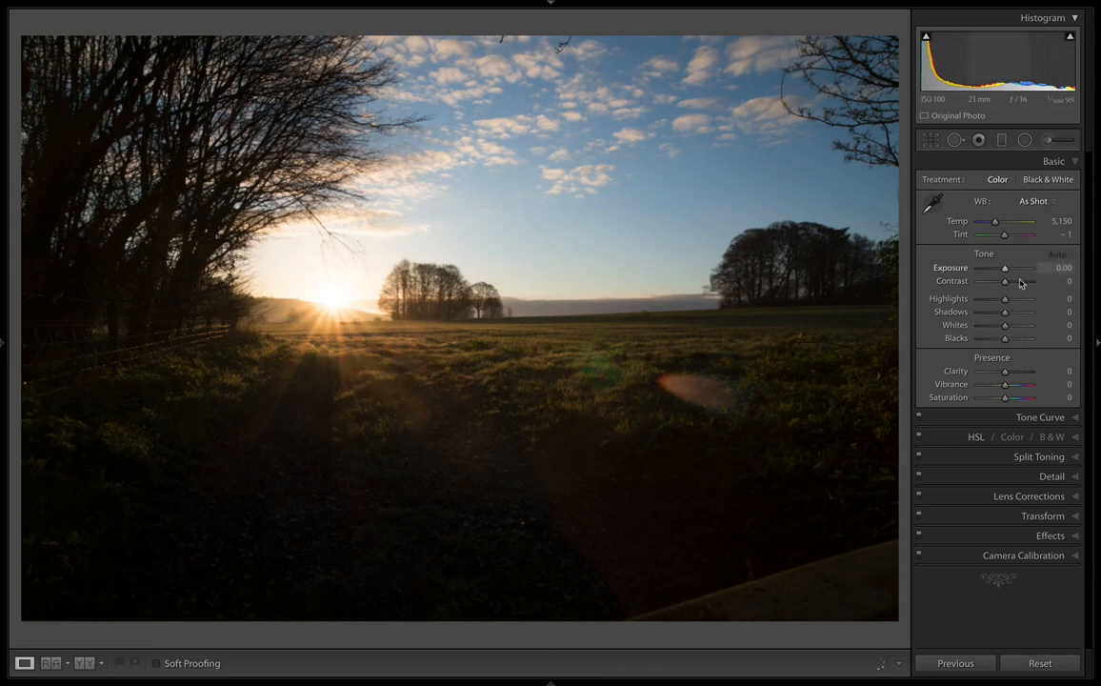
# - Try raising Exposure, Shadows to +100 and +51, and lowering Highlights to -100, resetting the photo's adjustments
pyautogui.moveTo(1007, 273)
pyautogui.mouseDown()
pyautogui.moveTo(1037, 276)
pyautogui.moveTo(946, 278)
pyautogui.moveTo(1050, 283)
pyautogui.moveTo(929, 289)
pyautogui.moveTo(1015, 275)
pyautogui.moveTo(991, 278)
pyautogui.mouseUp()
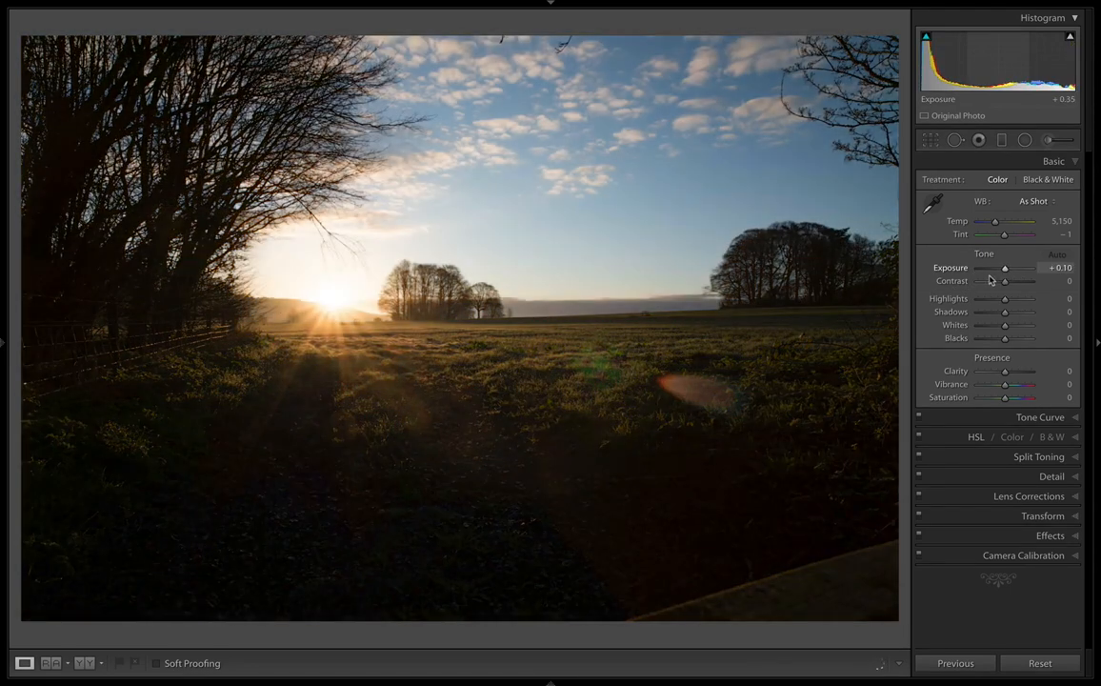
pyautogui.doubleClick(964, 270)
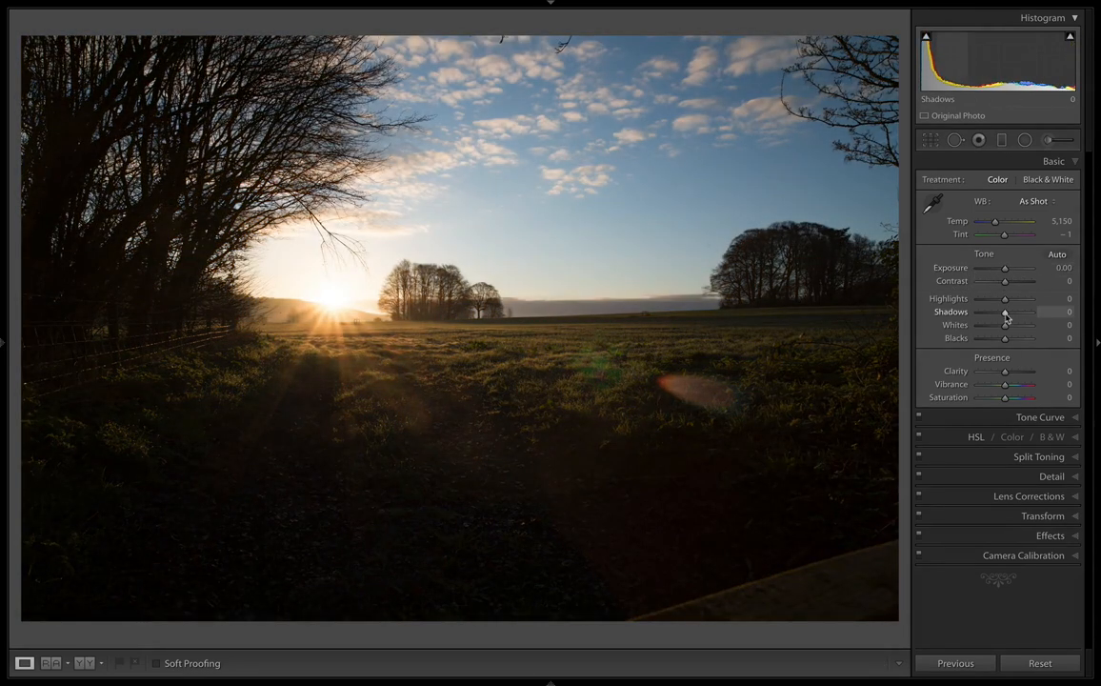
pyautogui.moveTo(1008, 317); pyautogui.dragTo(1037, 312)
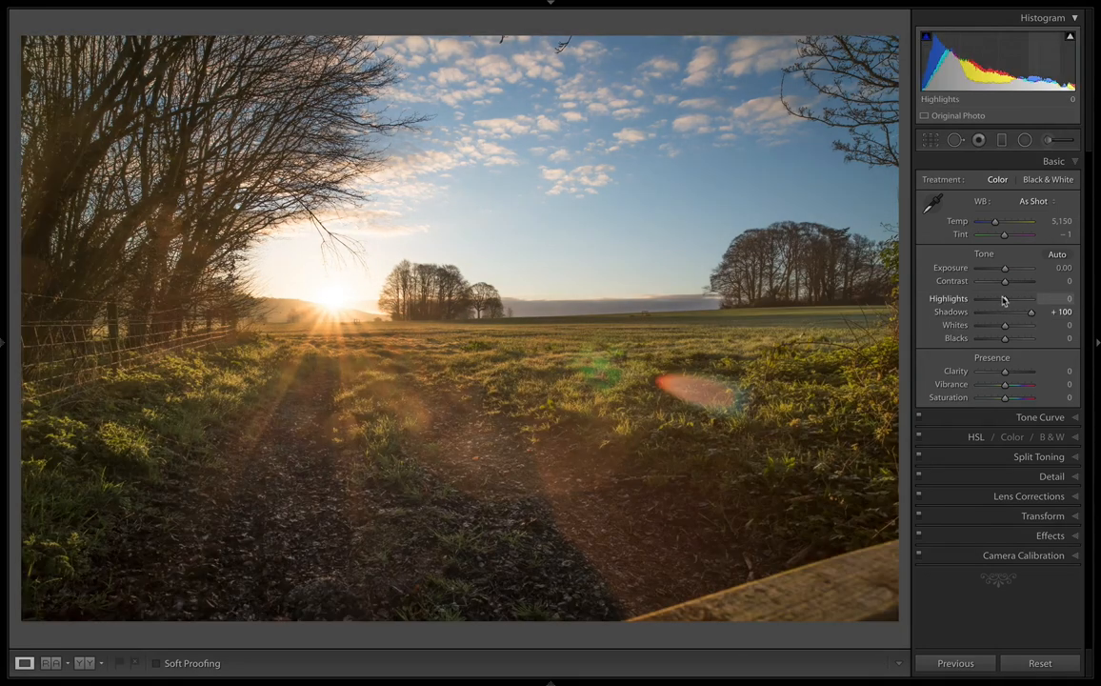
pyautogui.moveTo(948, 299); pyautogui.dragTo(812, 374)
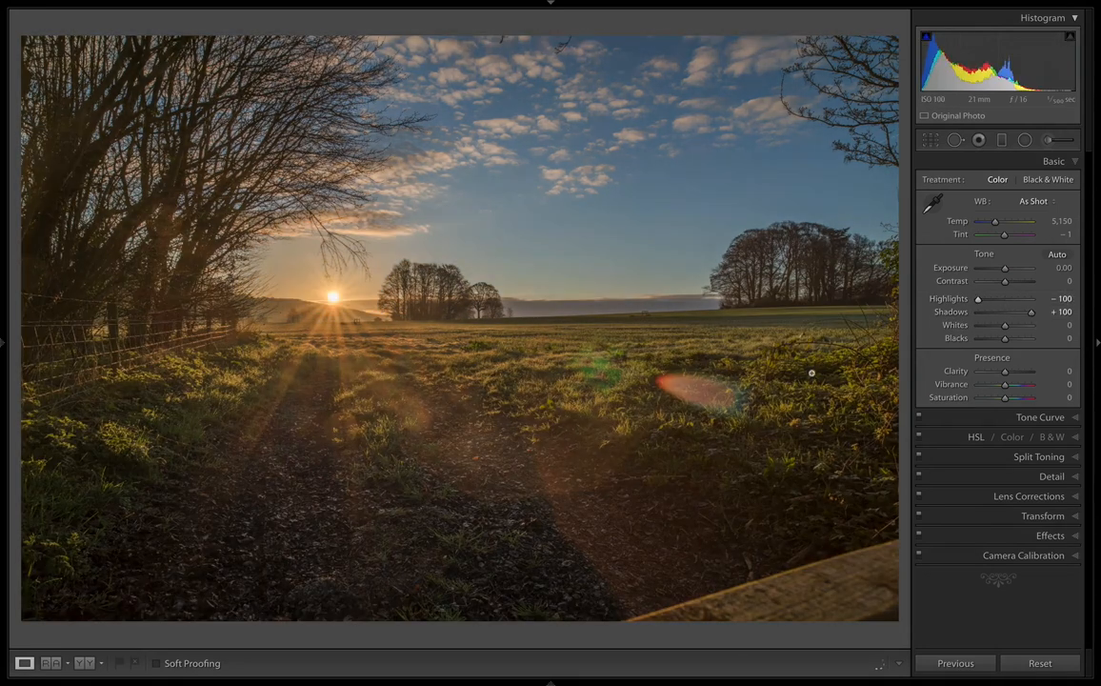
pyautogui.doubleClick(948, 298)
pyautogui.doubleClick(954, 316)
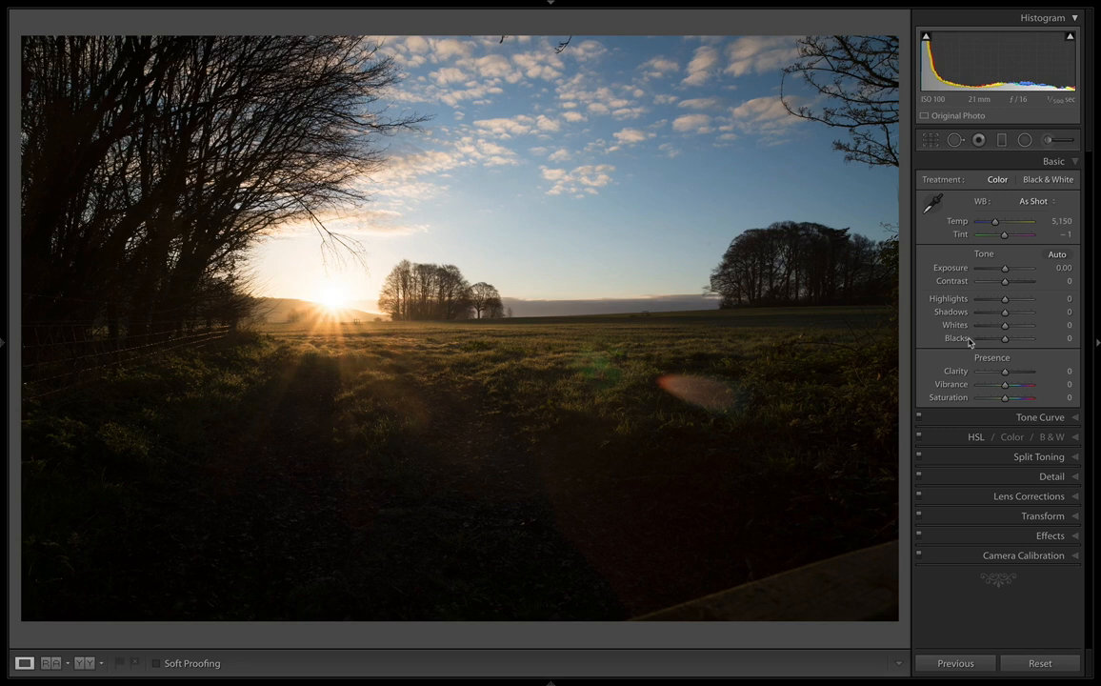
pyautogui.moveTo(1005, 312)
pyautogui.mouseDown()
pyautogui.moveTo(1065, 312)
pyautogui.moveTo(1020, 314)
pyautogui.mouseUp()
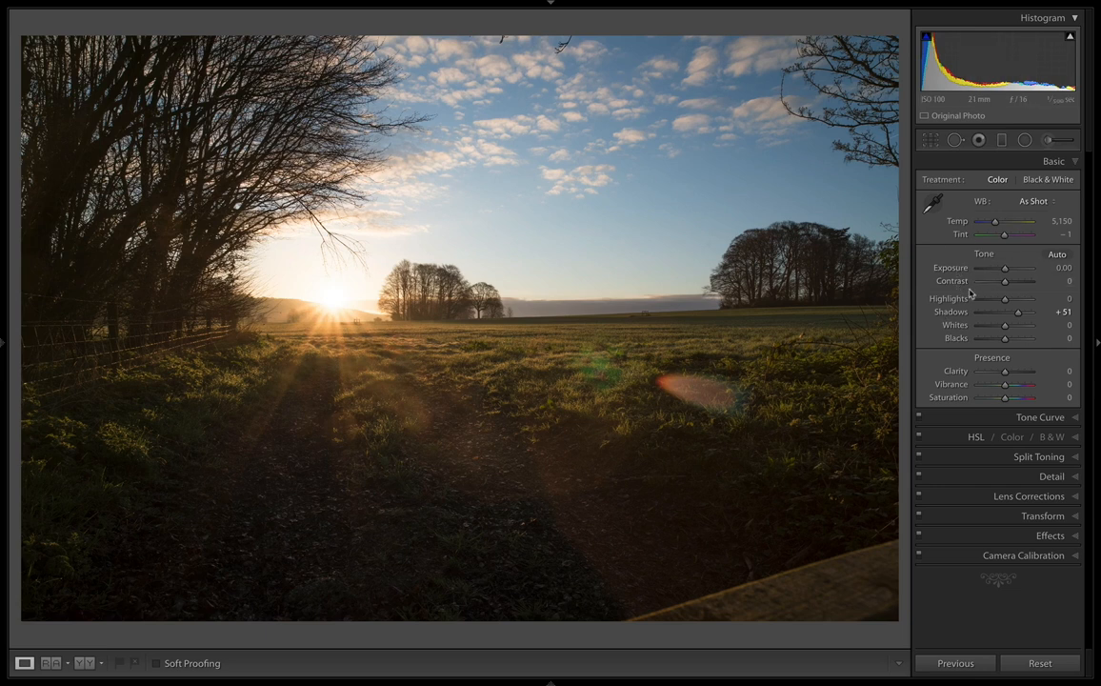
pyautogui.click(1042, 659)
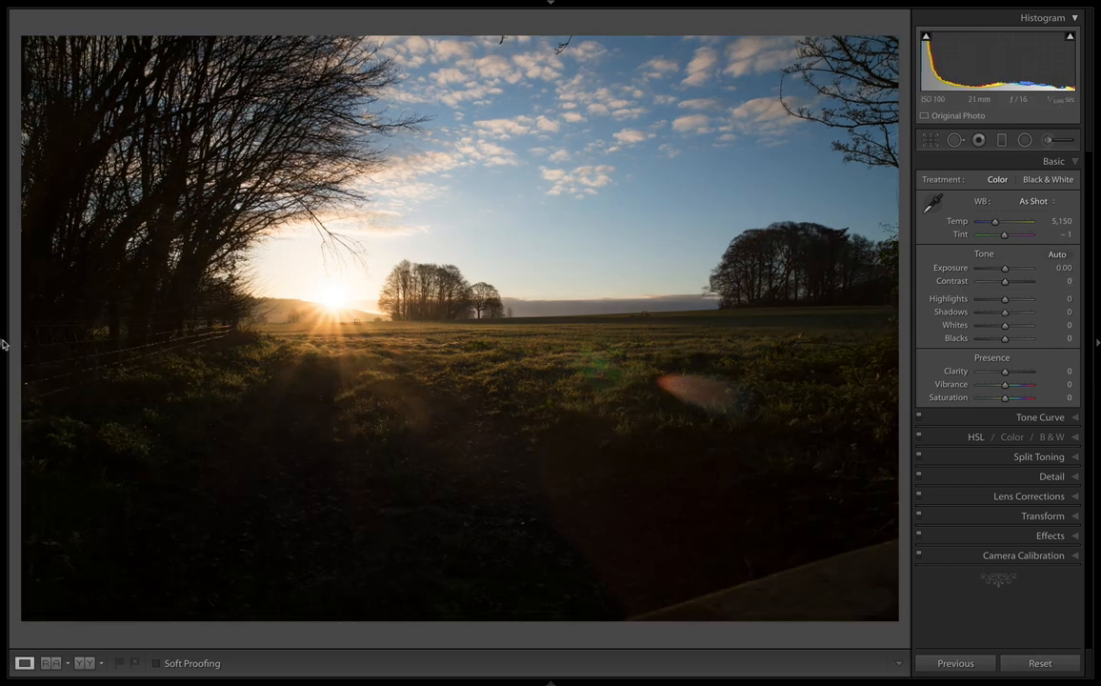
# - Reveal the preset list, collapse the 3C Finishing Moves collection and expand 3C LR Workflow
pyautogui.click(4, 343)
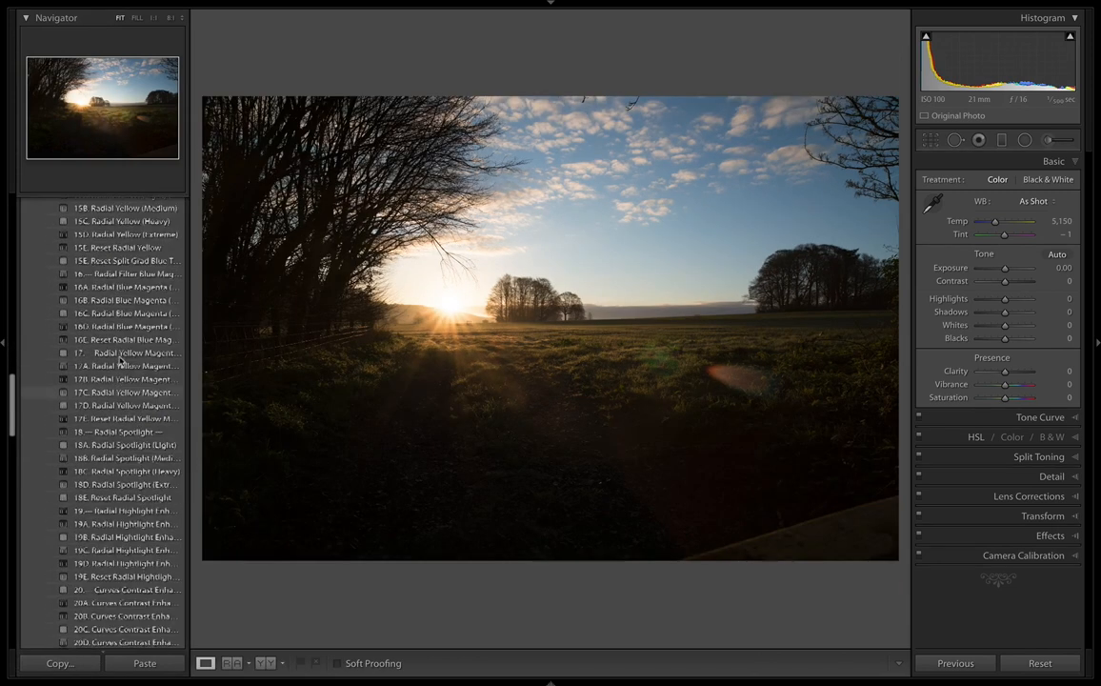
pyautogui.scroll(20, 121, 360)
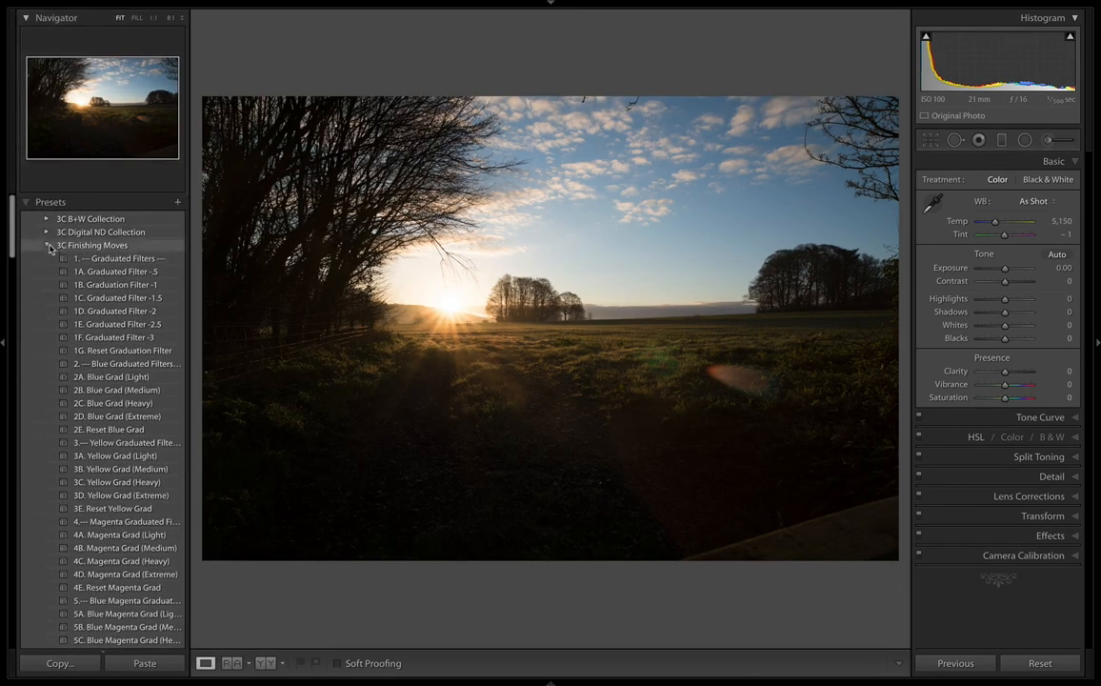
pyautogui.click(47, 246)
pyautogui.click(47, 258)
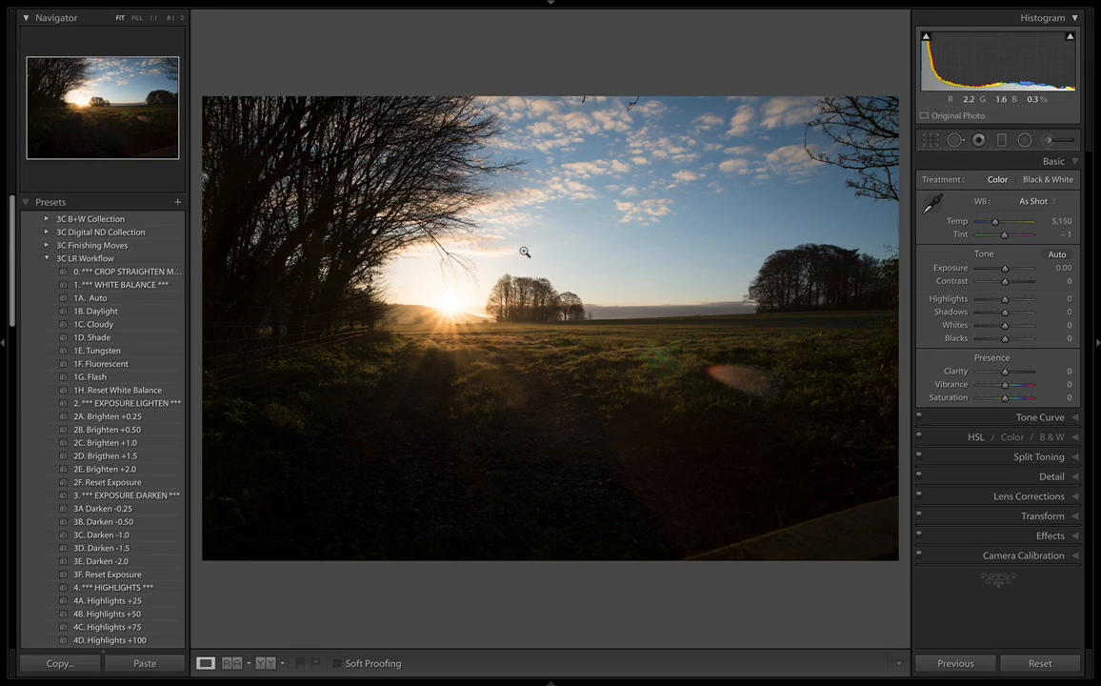
# - Auto-straighten the photo with Crop & Straighten, reposition the image within the crop frame and apply the crop
pyautogui.press('r')
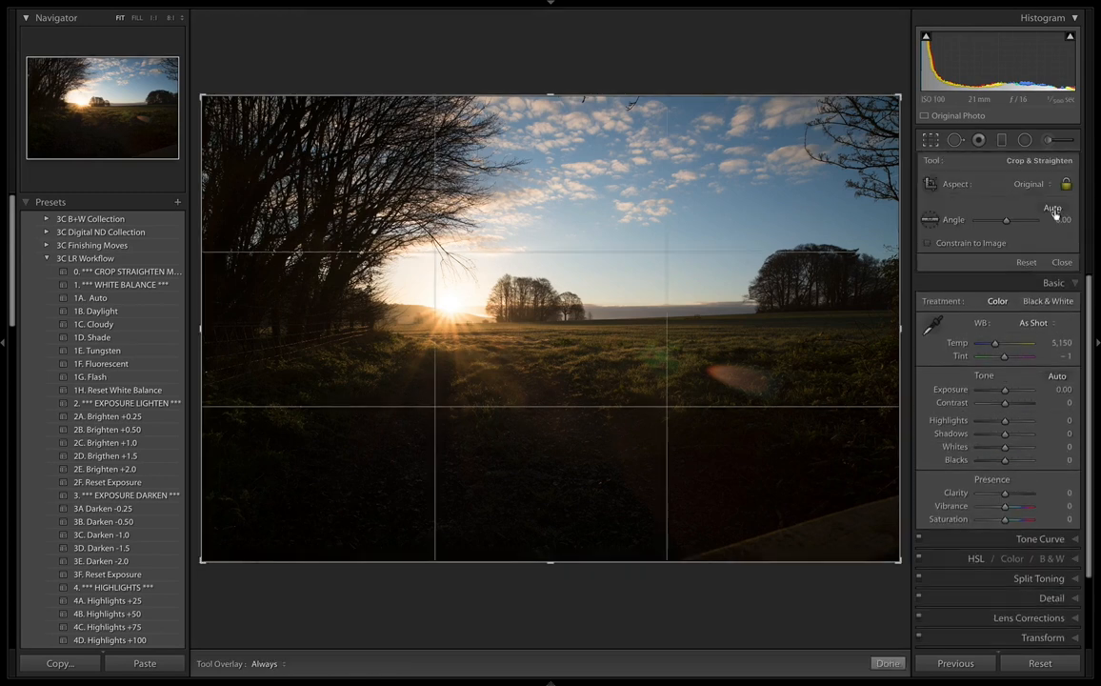
pyautogui.click(1053, 208)
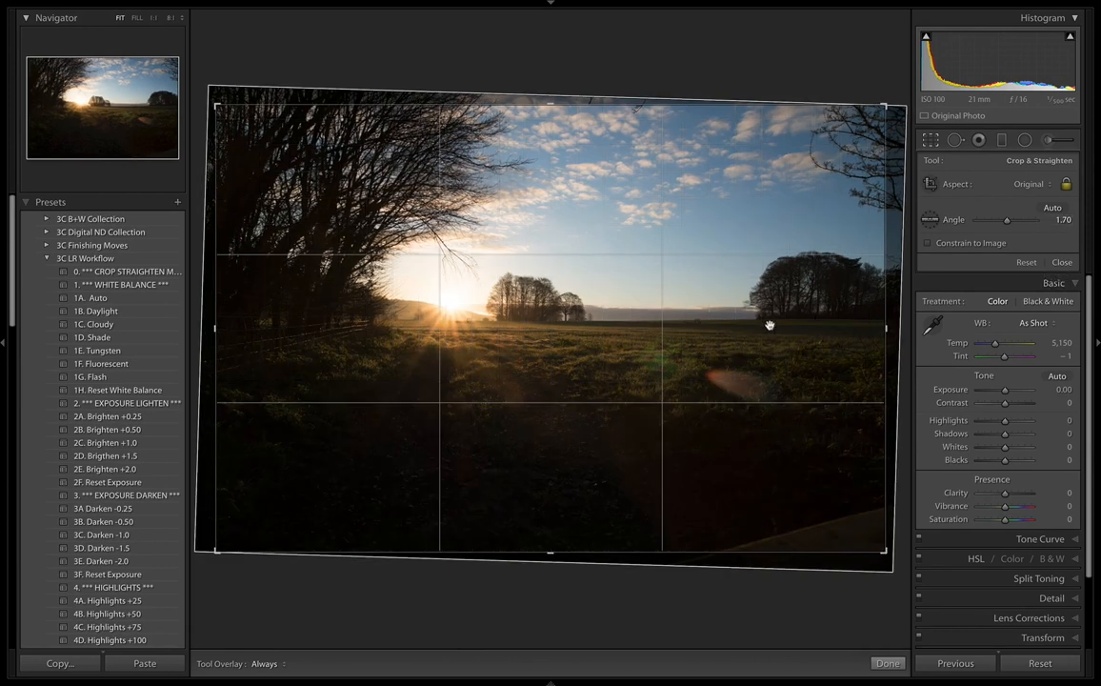
pyautogui.moveTo(730, 322); pyautogui.dragTo(748, 330)
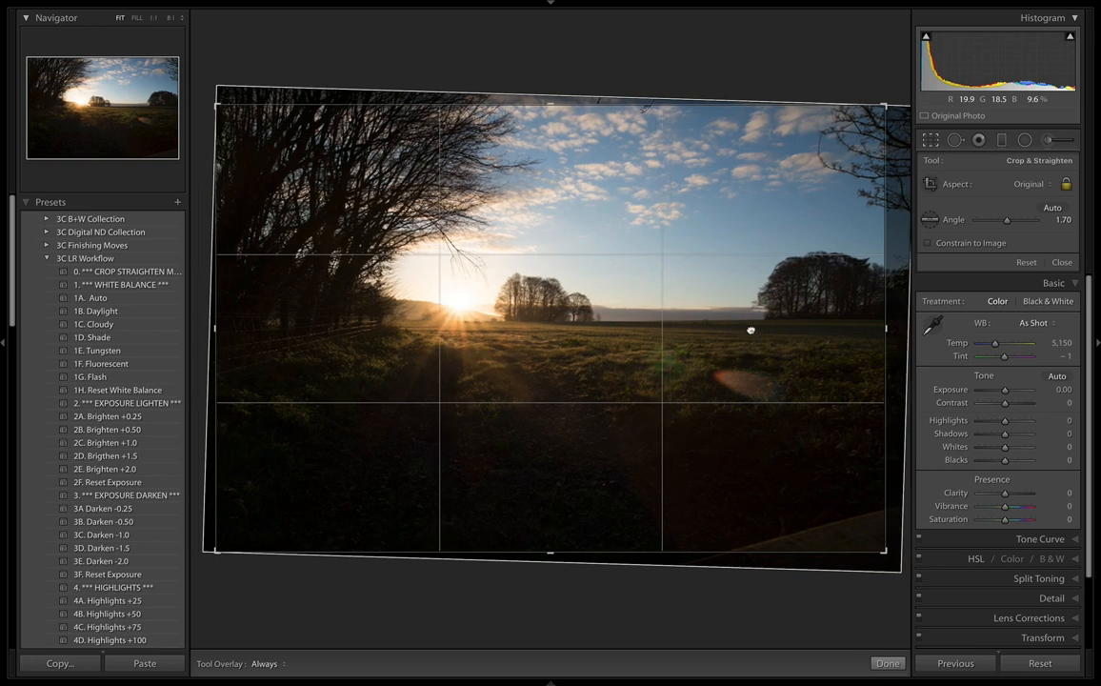
pyautogui.moveTo(470, 307); pyautogui.dragTo(447, 292)
pyautogui.click(1060, 262)
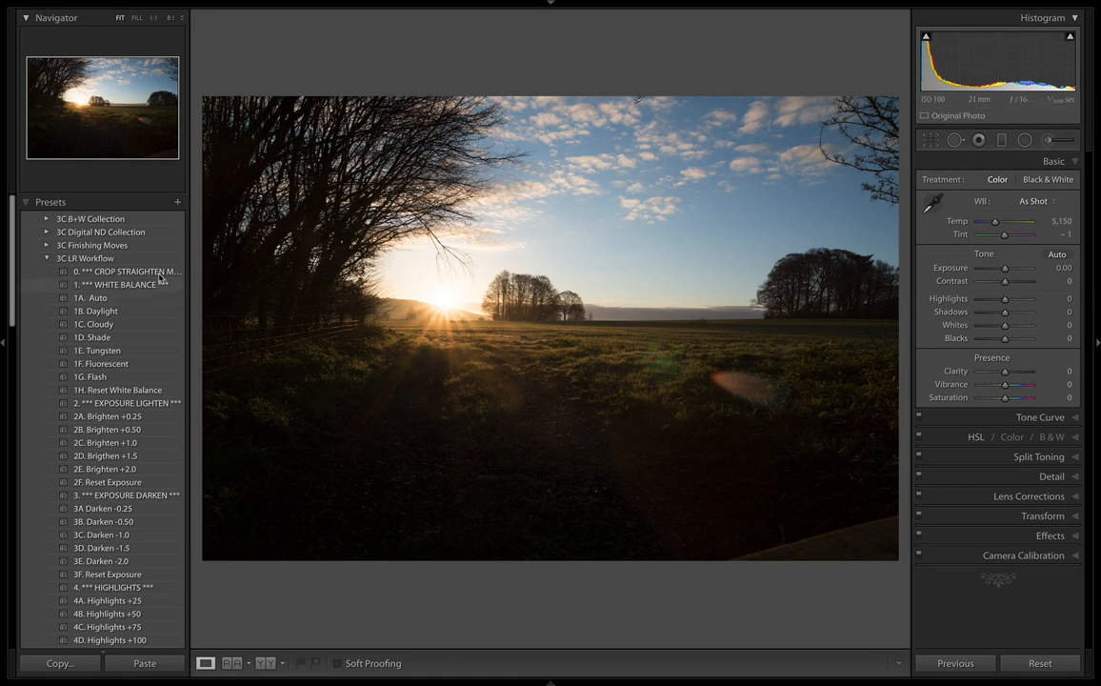
# - Apply the 4F. Highlights -50 preset from the 3C LR Workflow collection to the photo
pyautogui.scroll(-3, 125, 389)
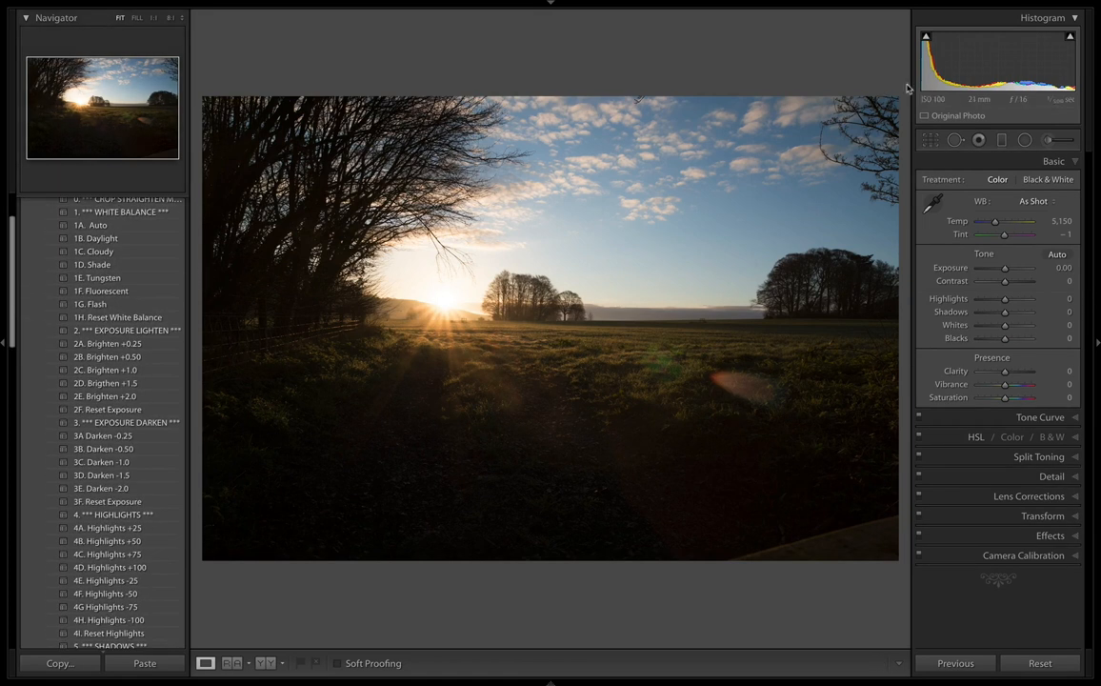
pyautogui.scroll(-7, 126, 324)
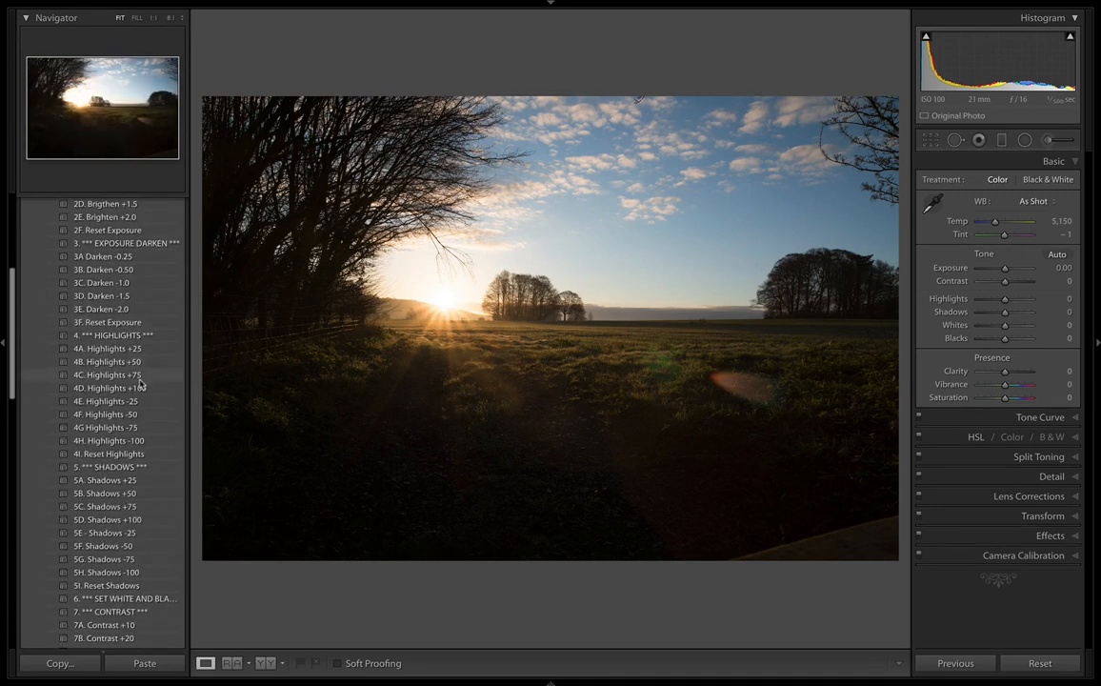
pyautogui.scroll(-2, 139, 391)
pyautogui.click(134, 380)
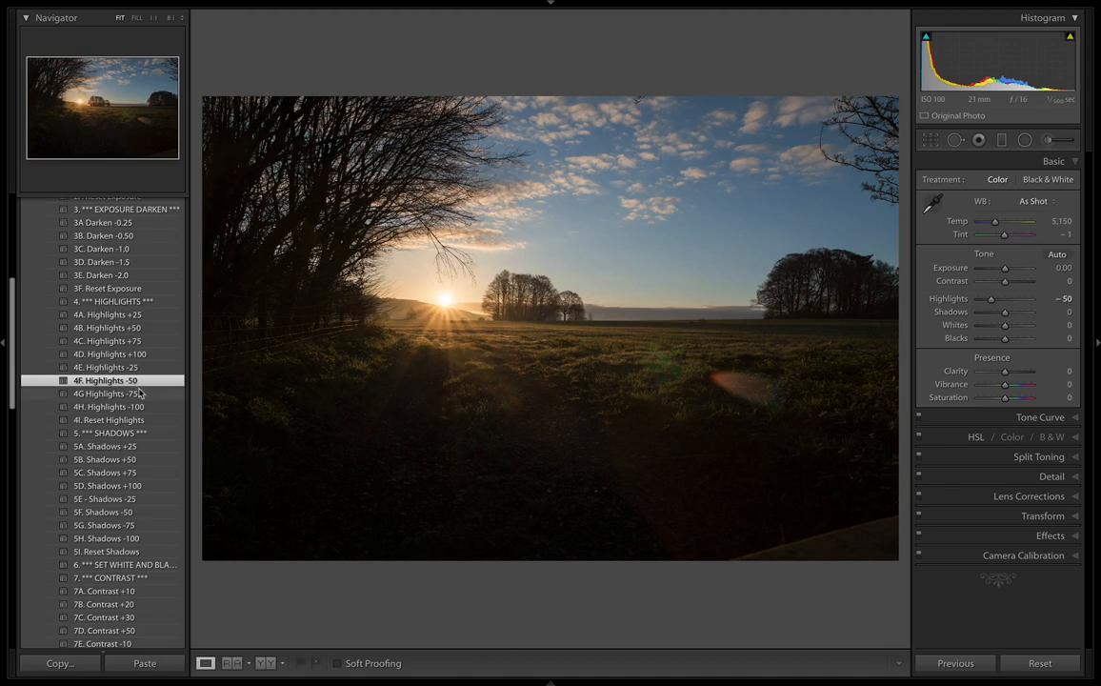
# - Compare the Shadows +50, +75 and +100 workflow presets on the photo, and settle on 5C. Shadows +75
pyautogui.scroll(-1, 138, 384)
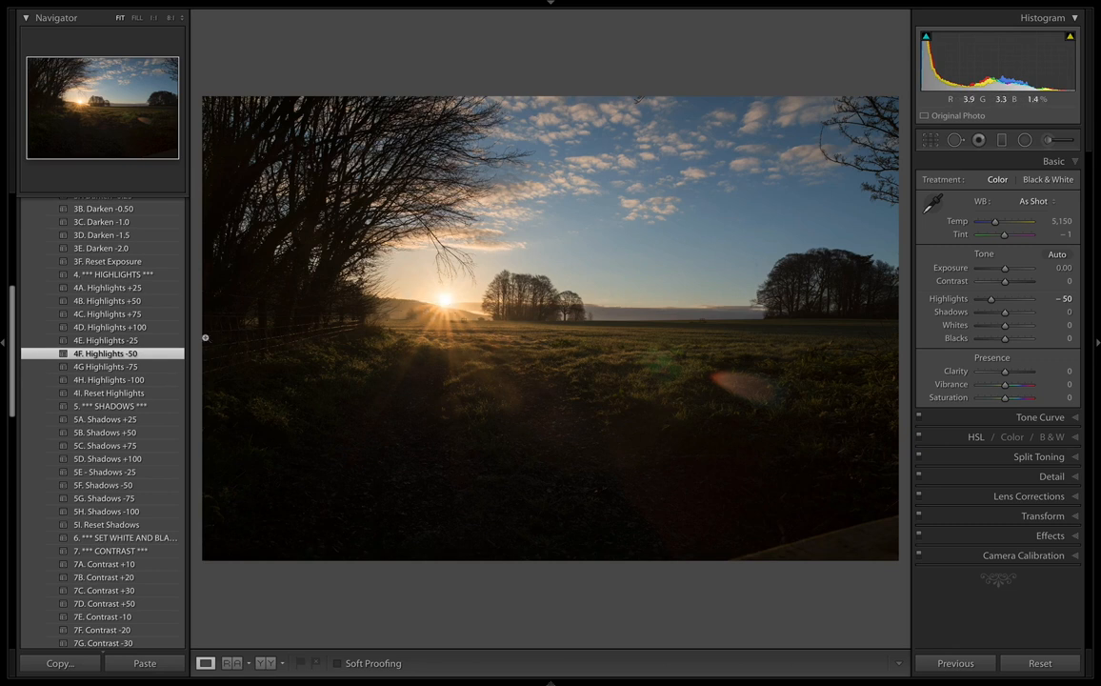
pyautogui.scroll(-3, 152, 371)
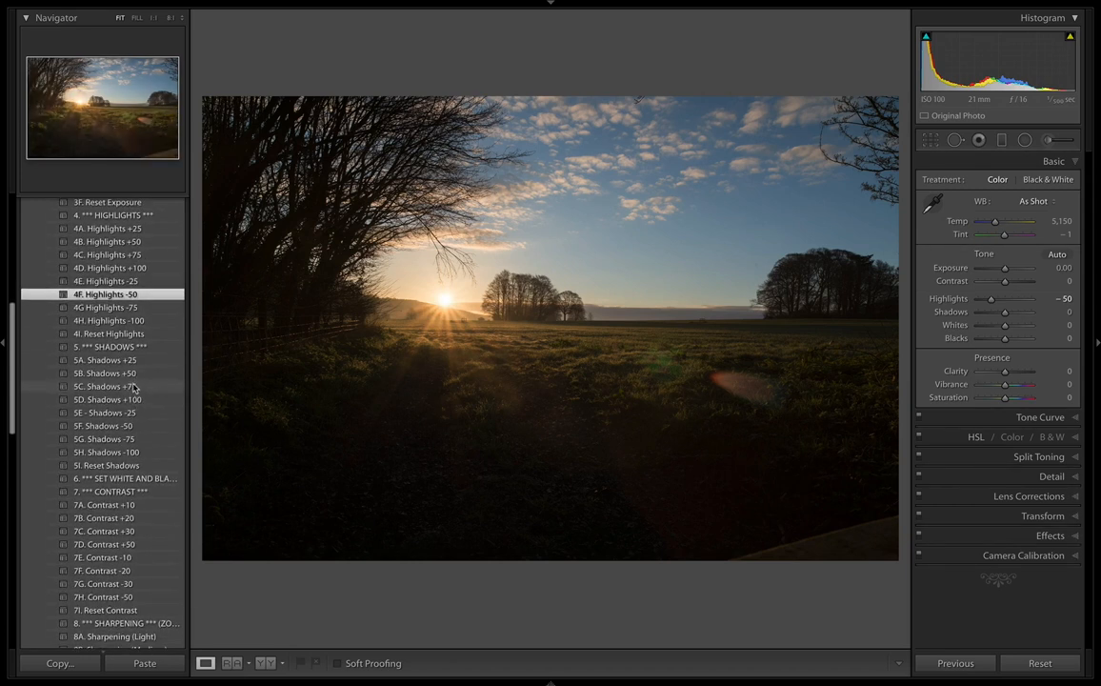
pyautogui.click(133, 388)
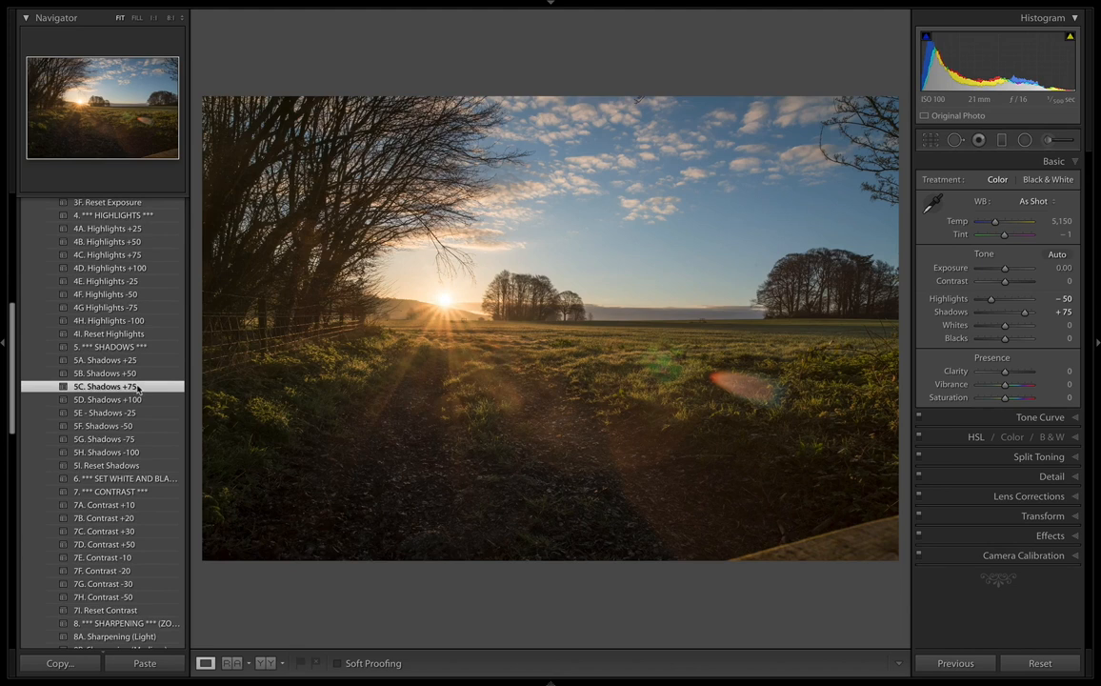
pyautogui.click(131, 373)
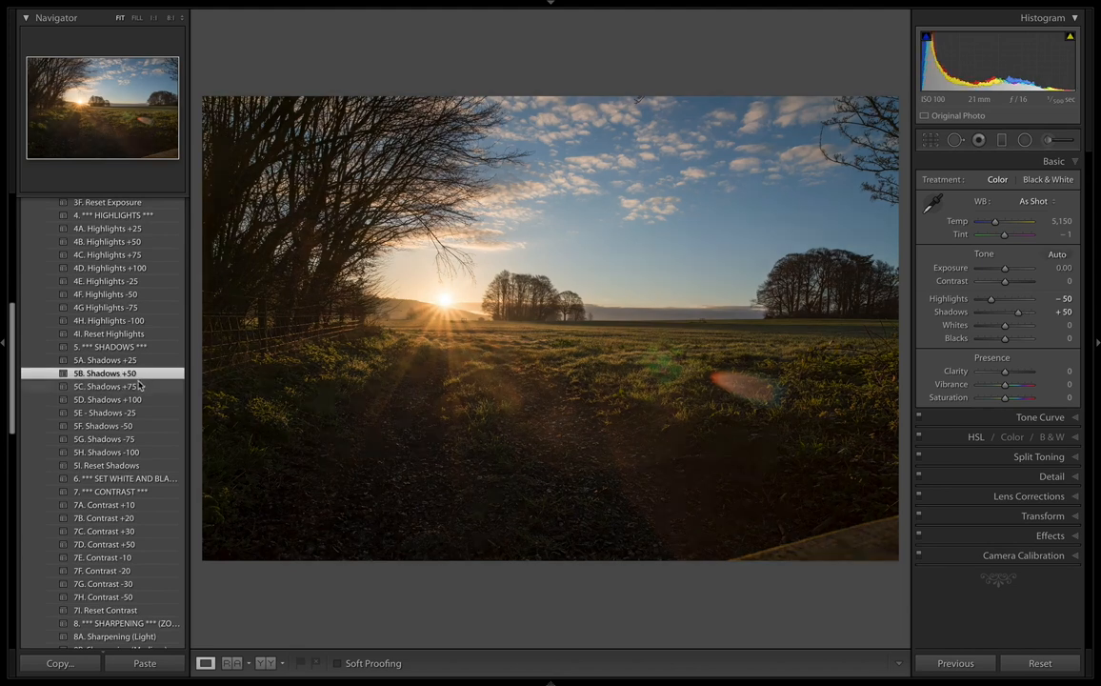
pyautogui.click(138, 399)
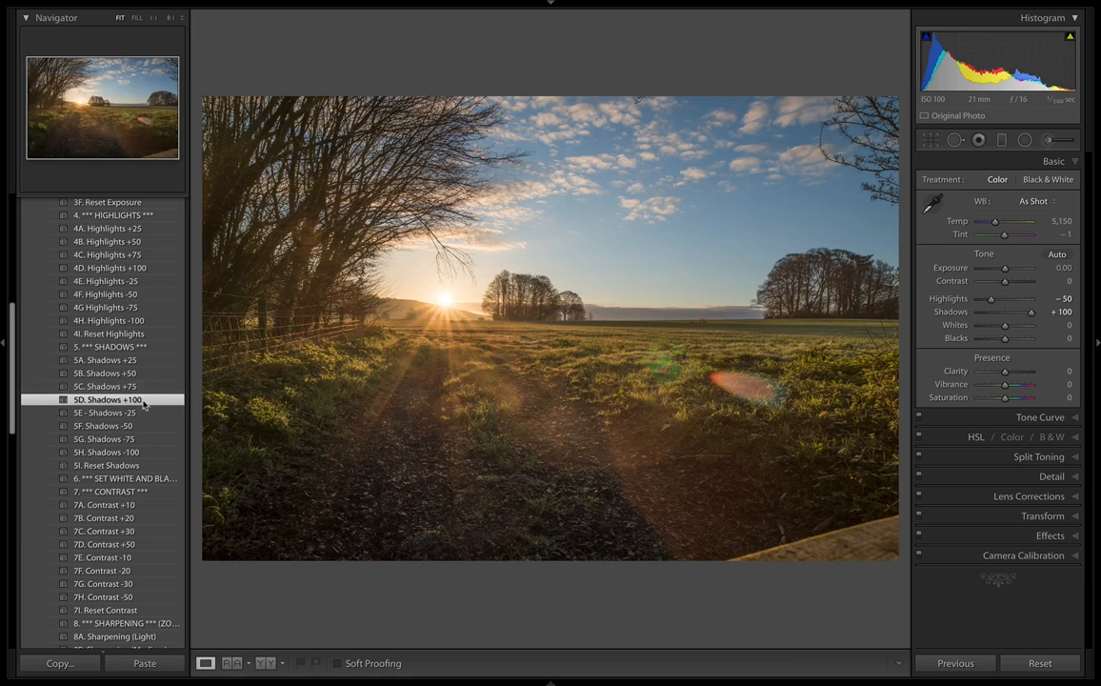
pyautogui.click(140, 386)
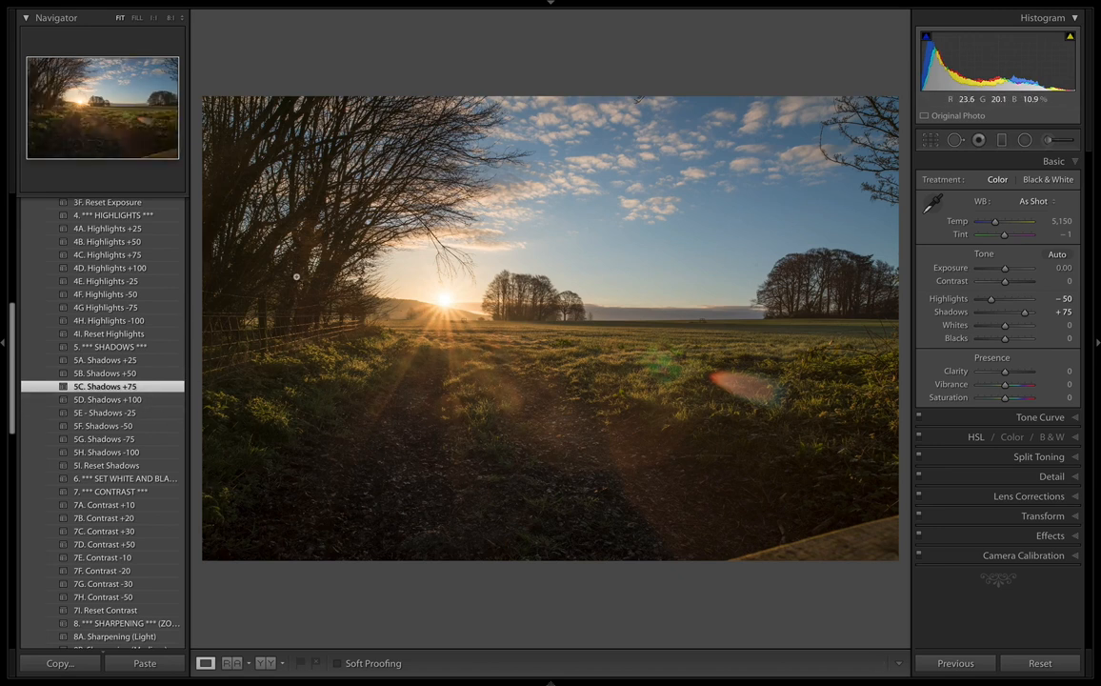
# - Set the photo's white and black points automatically with the Whites and Blacks adjustments
pyautogui.scroll(-2, 126, 389)
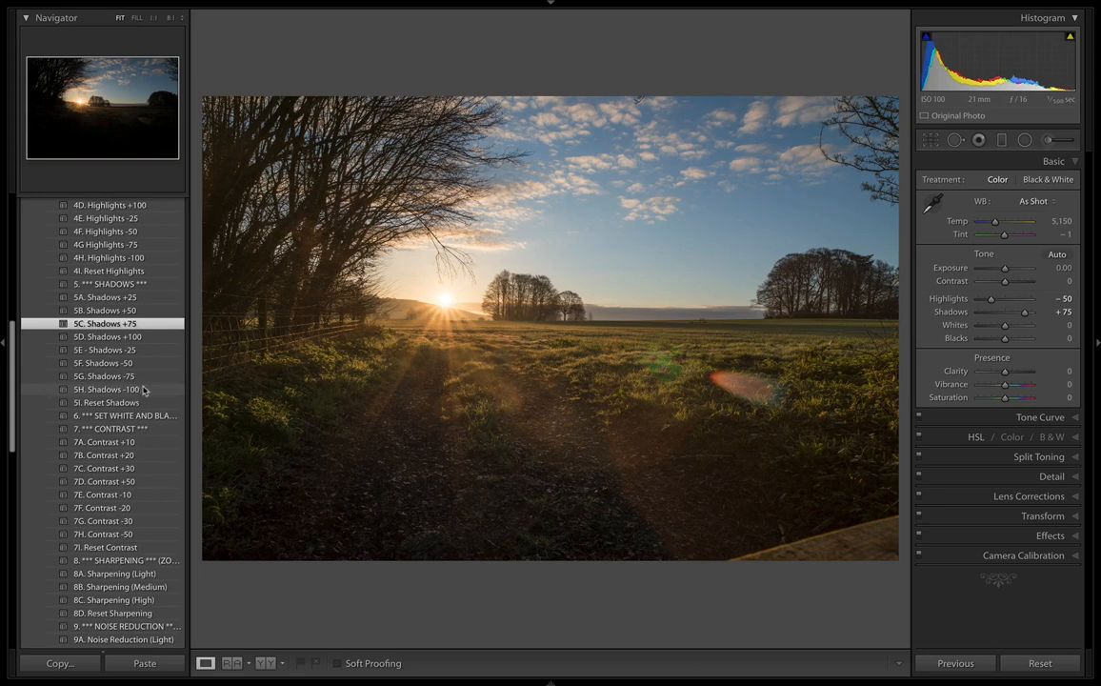
pyautogui.press('shift')
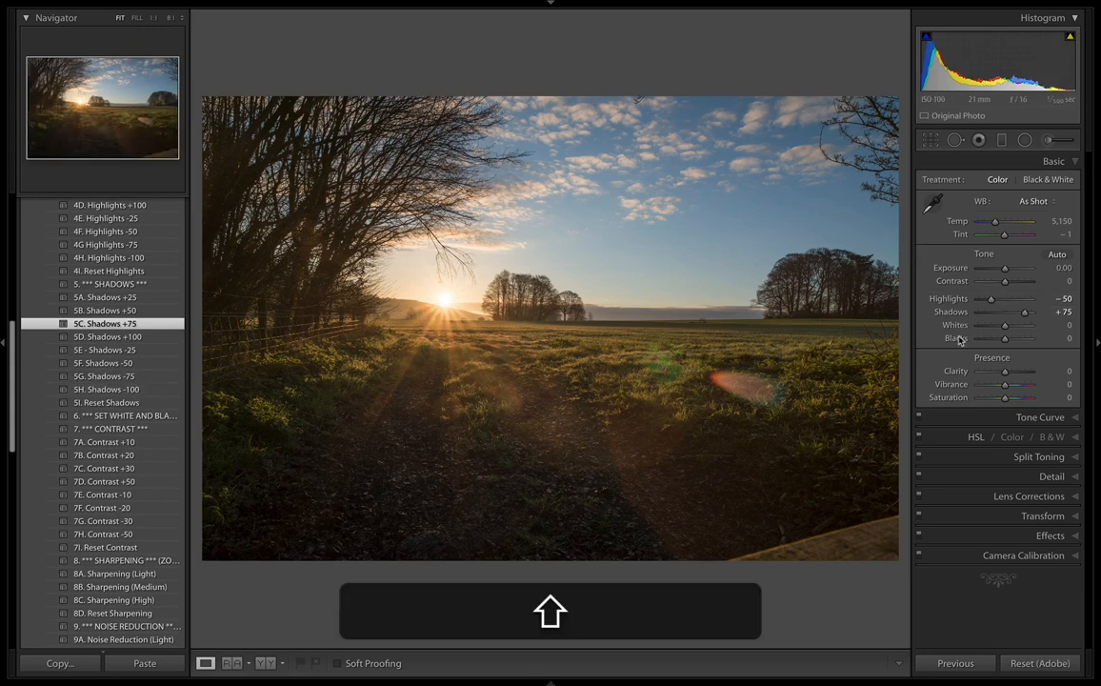
pyautogui.keyDown('shift'); pyautogui.doubleClick(959, 337); pyautogui.keyUp('shift')
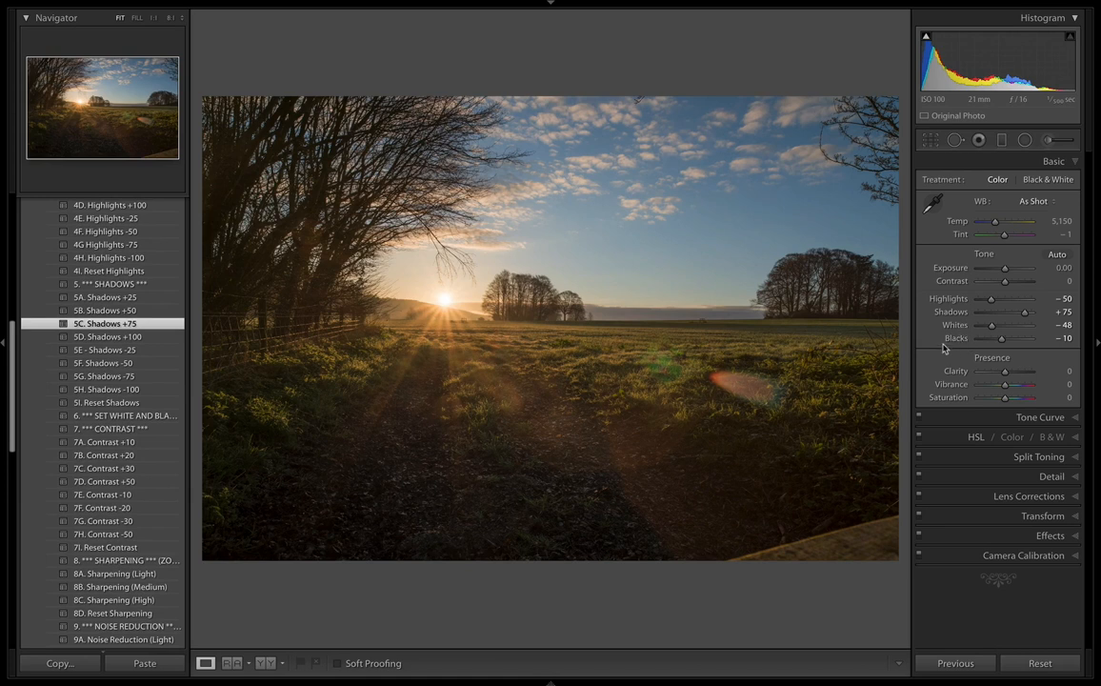
# - Compare the original photo with the edited version, and look through the 3C LR Workflow presets
pyautogui.press('\\')
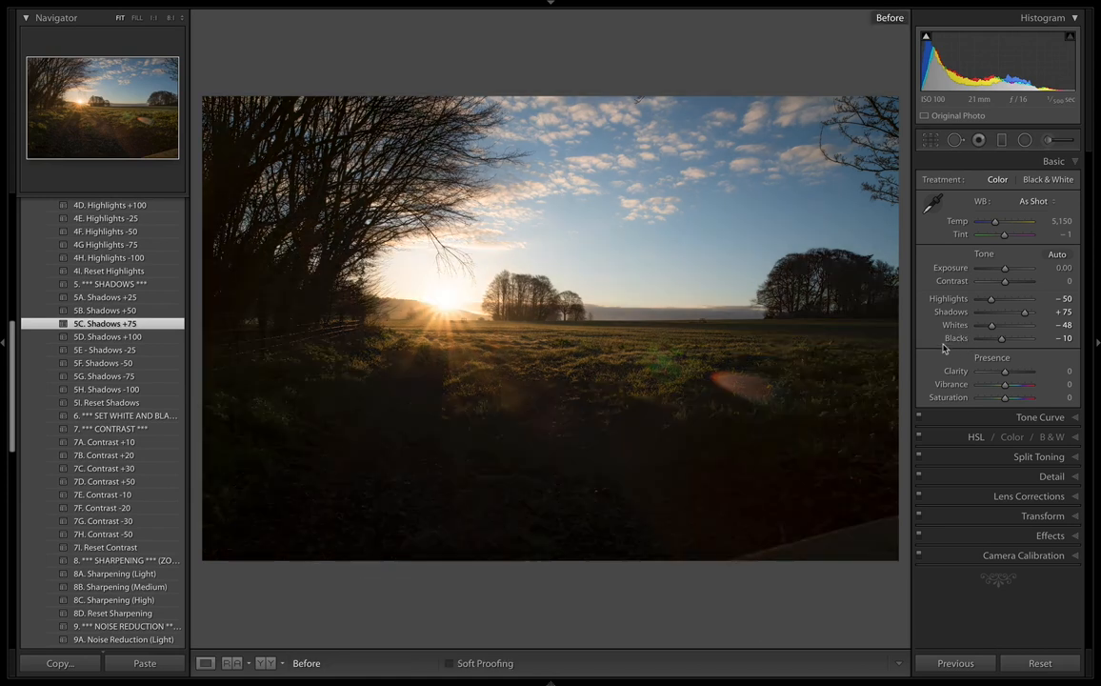
pyautogui.press('\\')
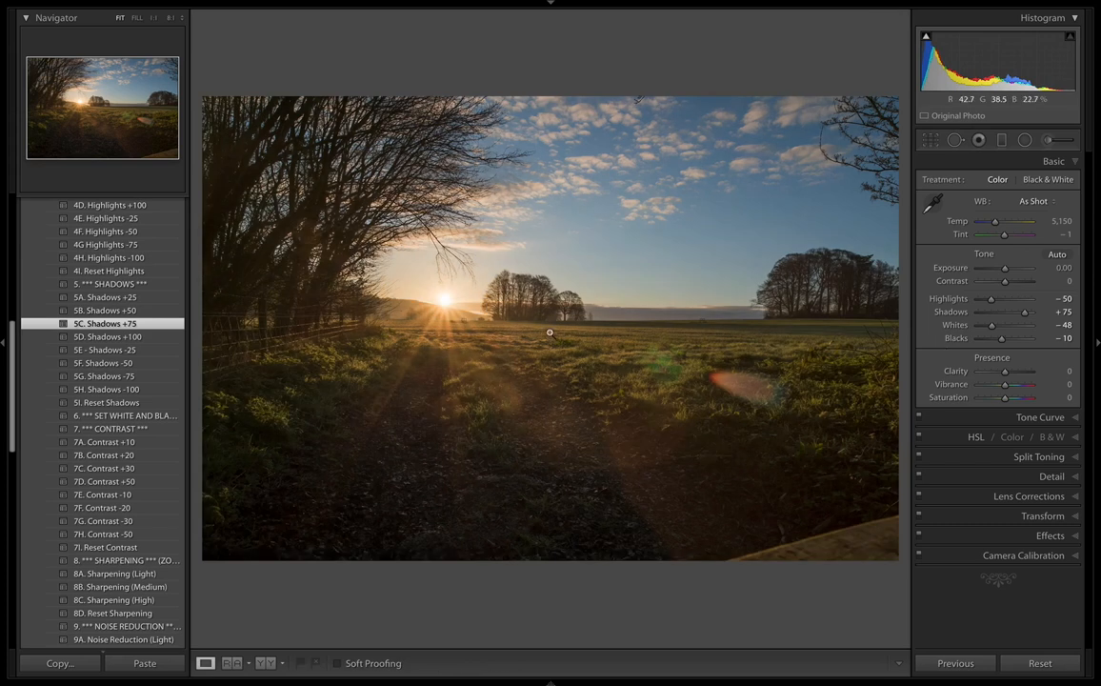
pyautogui.scroll(-5, 151, 376)
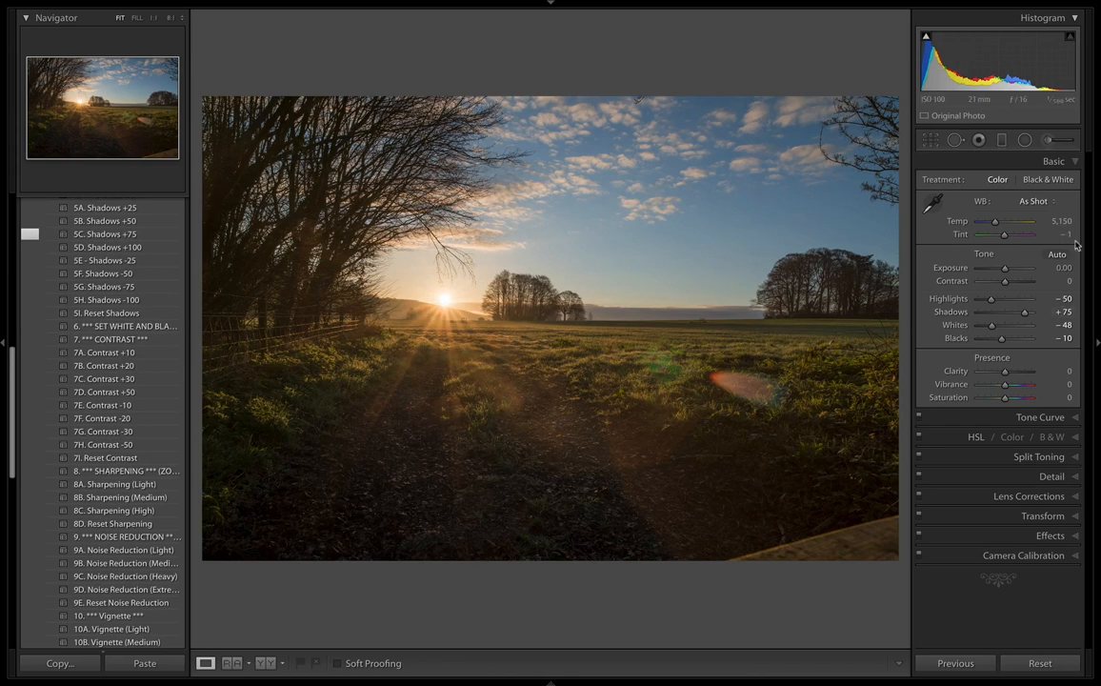
pyautogui.scroll(15, 142, 282)
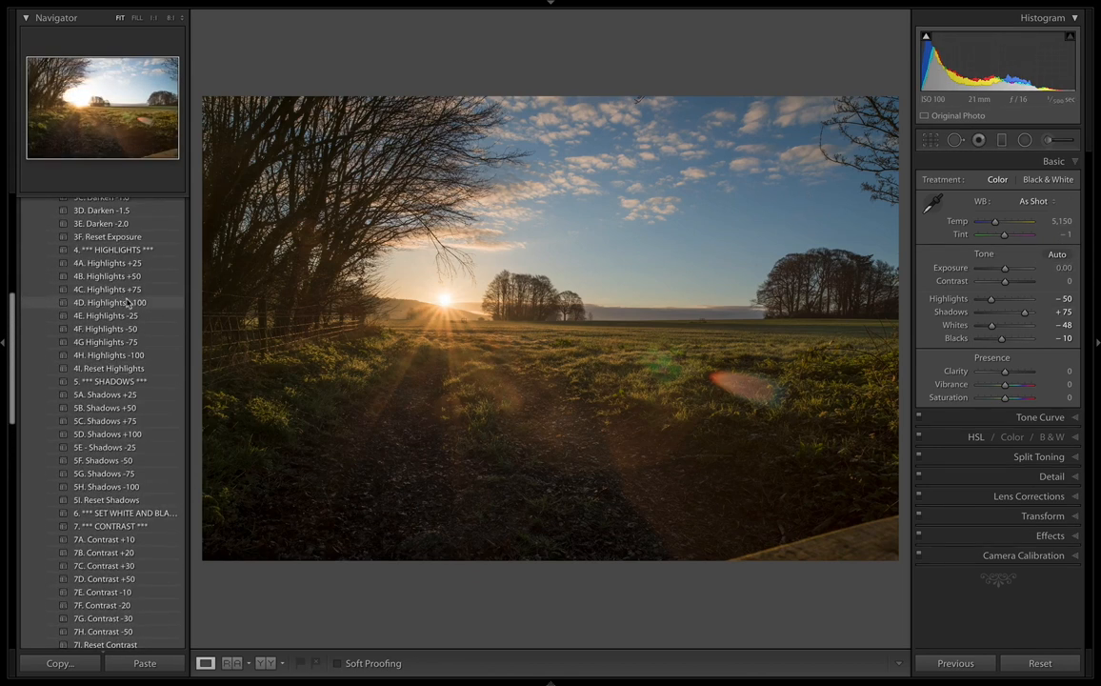
pyautogui.scroll(8, 138, 278)
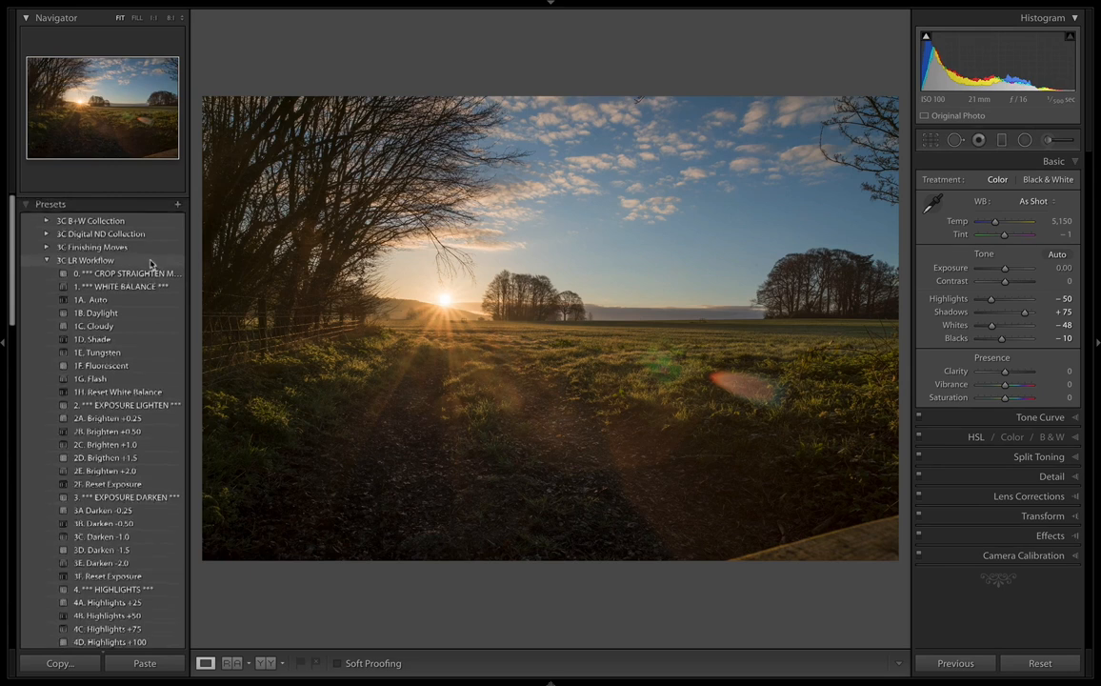
# - Compare the 2B. Brighten +0.50 workflow preset with the reset exposure, and settle on 2B. Brighten +0.50
pyautogui.scroll(-4, 138, 352)
pyautogui.scroll(-3, 138, 354)
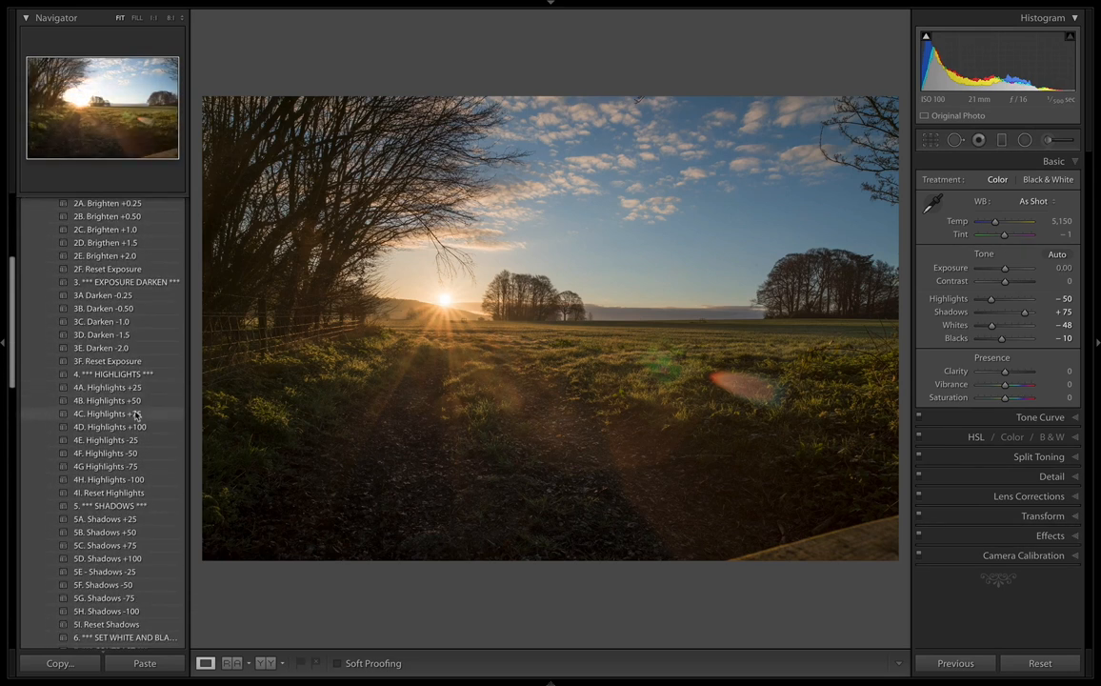
pyautogui.scroll(-4, 138, 419)
pyautogui.scroll(-2, 145, 433)
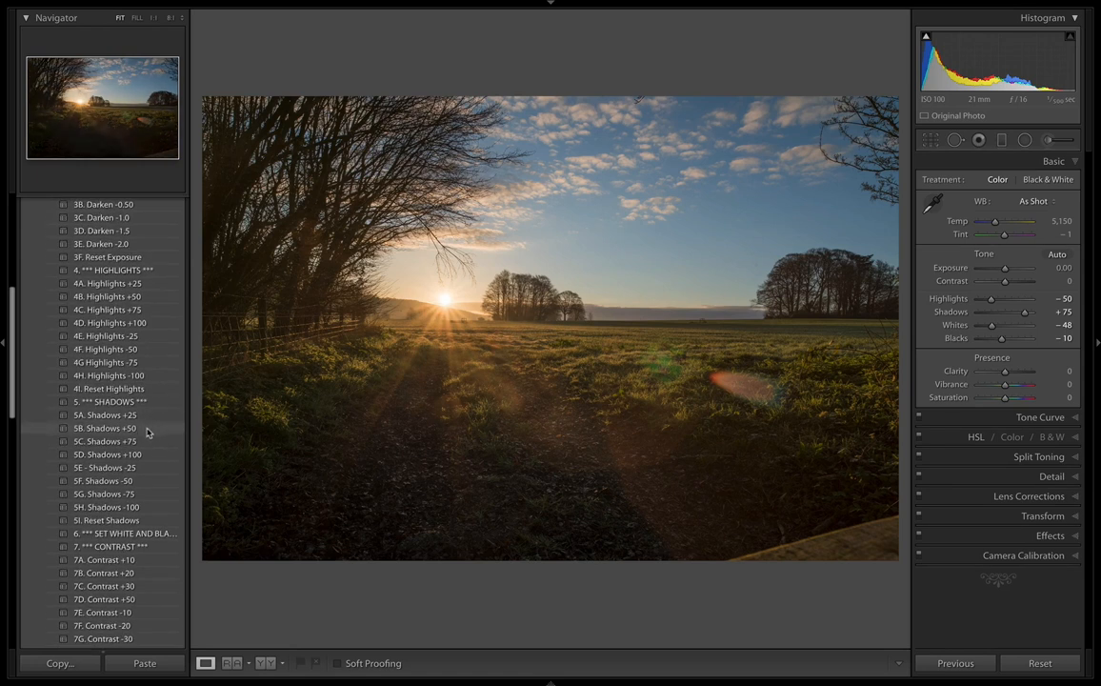
pyautogui.scroll(4, 145, 424)
pyautogui.scroll(4, 141, 409)
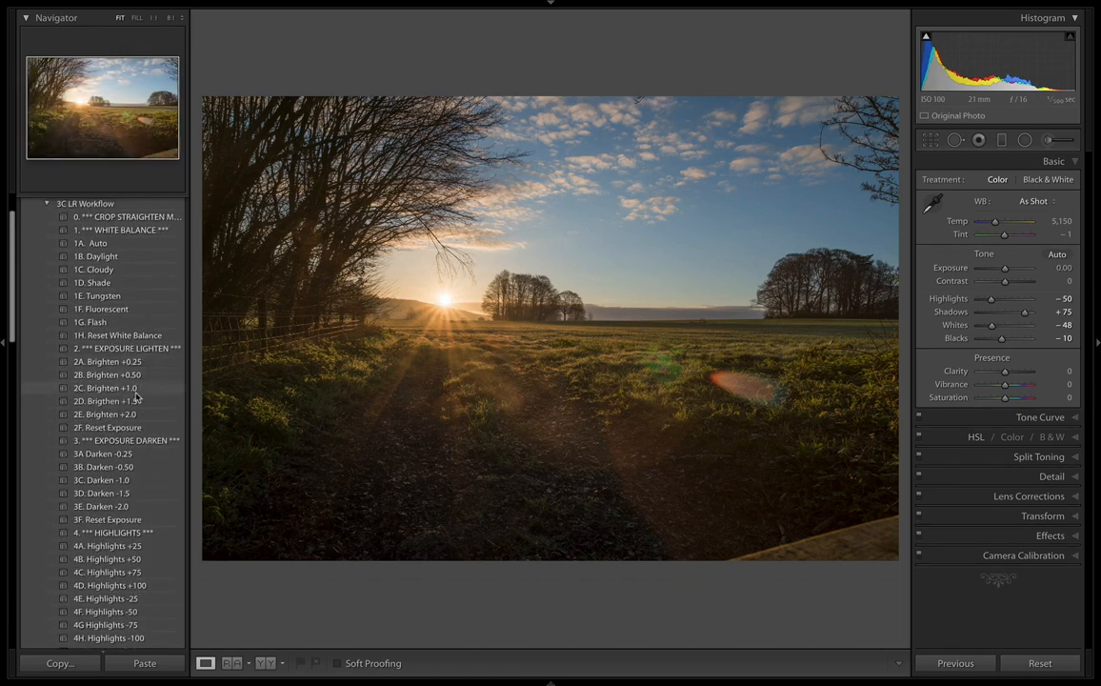
pyautogui.click(137, 375)
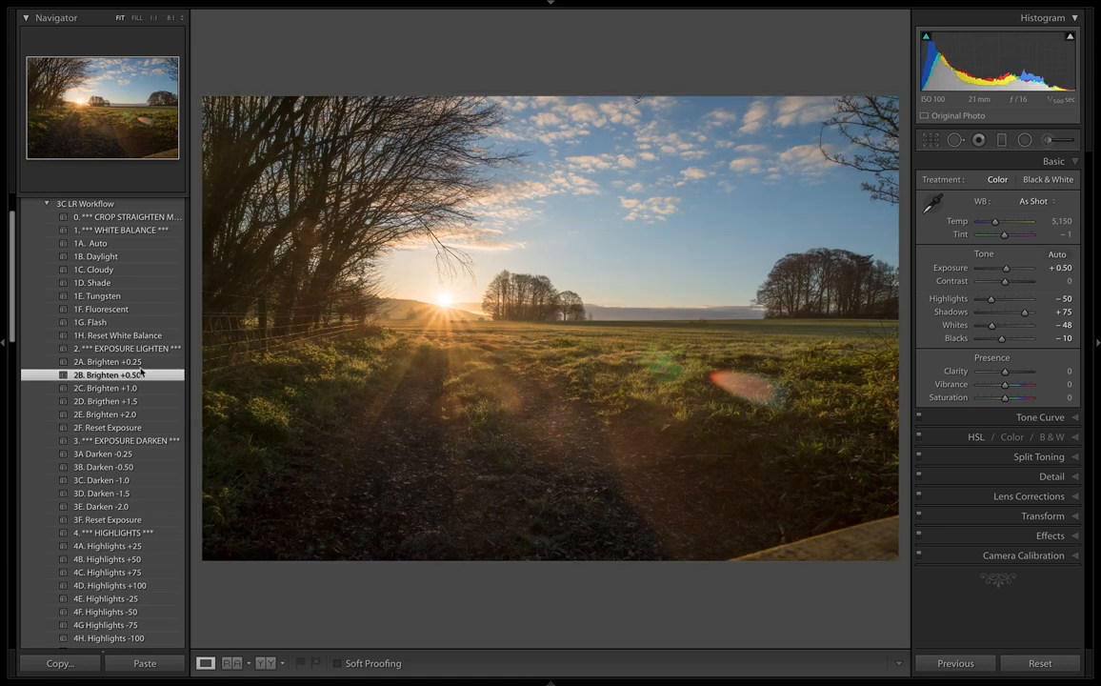
pyautogui.click(132, 431)
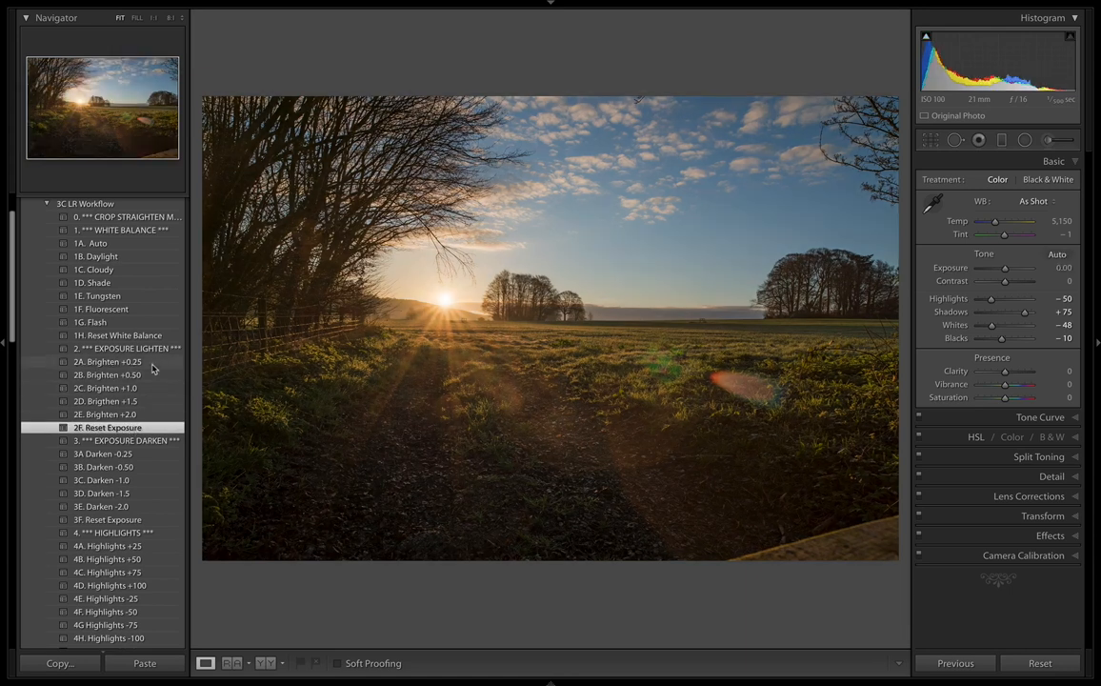
pyautogui.click(148, 376)
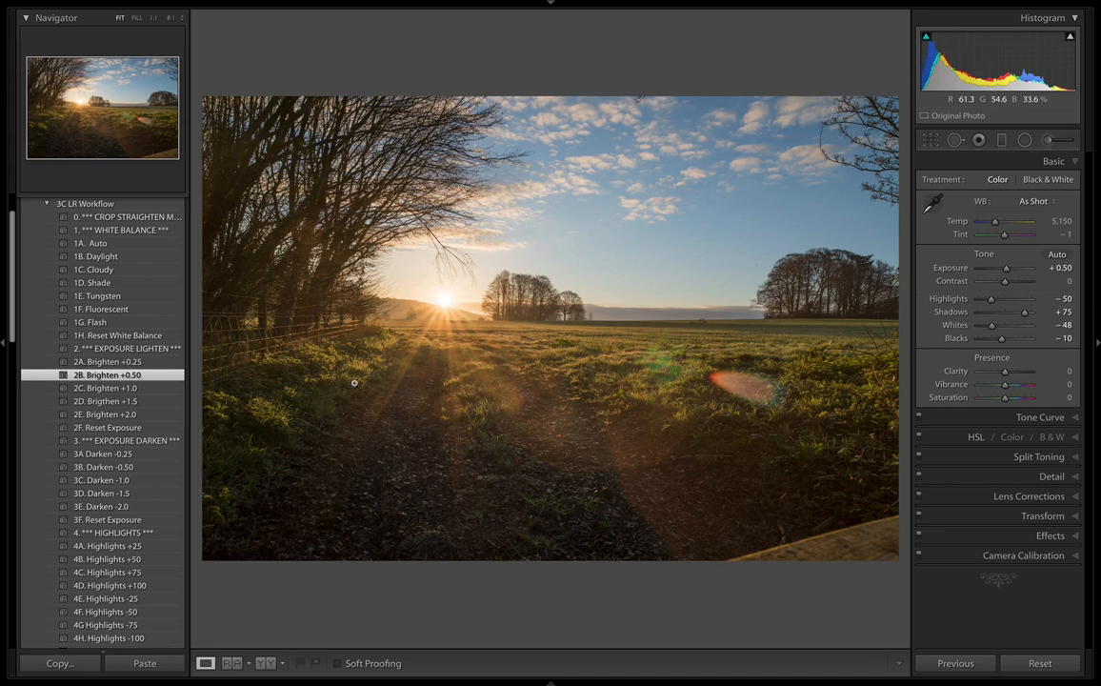
# - Compare the Contrast +50 and +30 workflow presets on the photo, and settle on 7C. Contrast +30
pyautogui.scroll(-15, 135, 431)
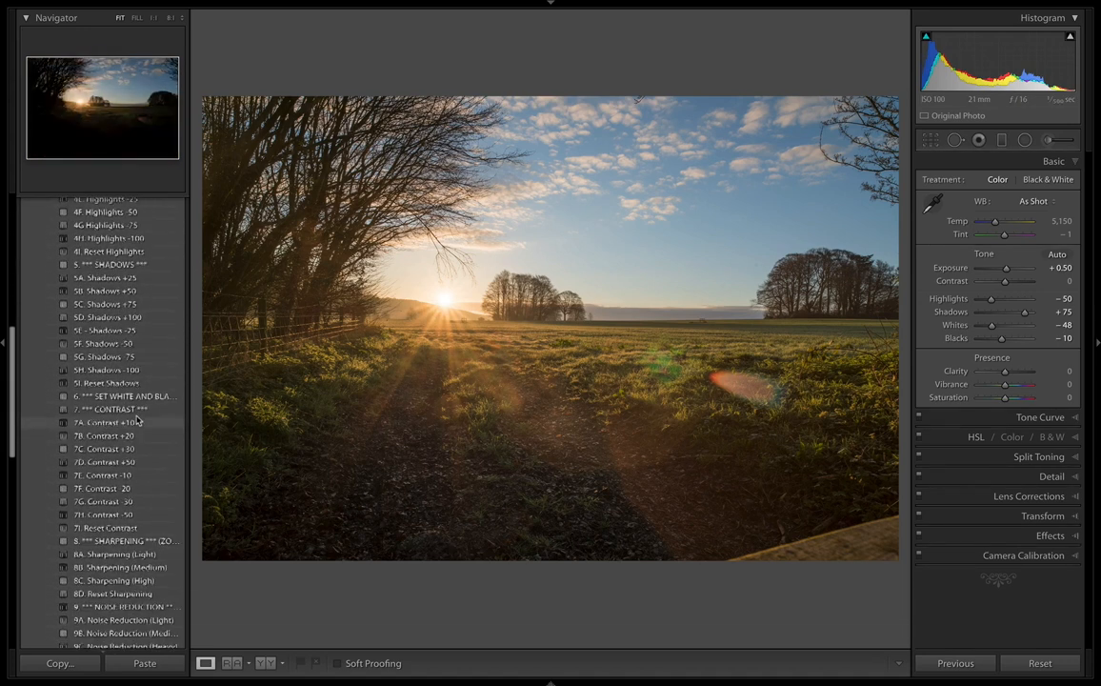
pyautogui.scroll(-5, 139, 421)
pyautogui.scroll(4, 145, 423)
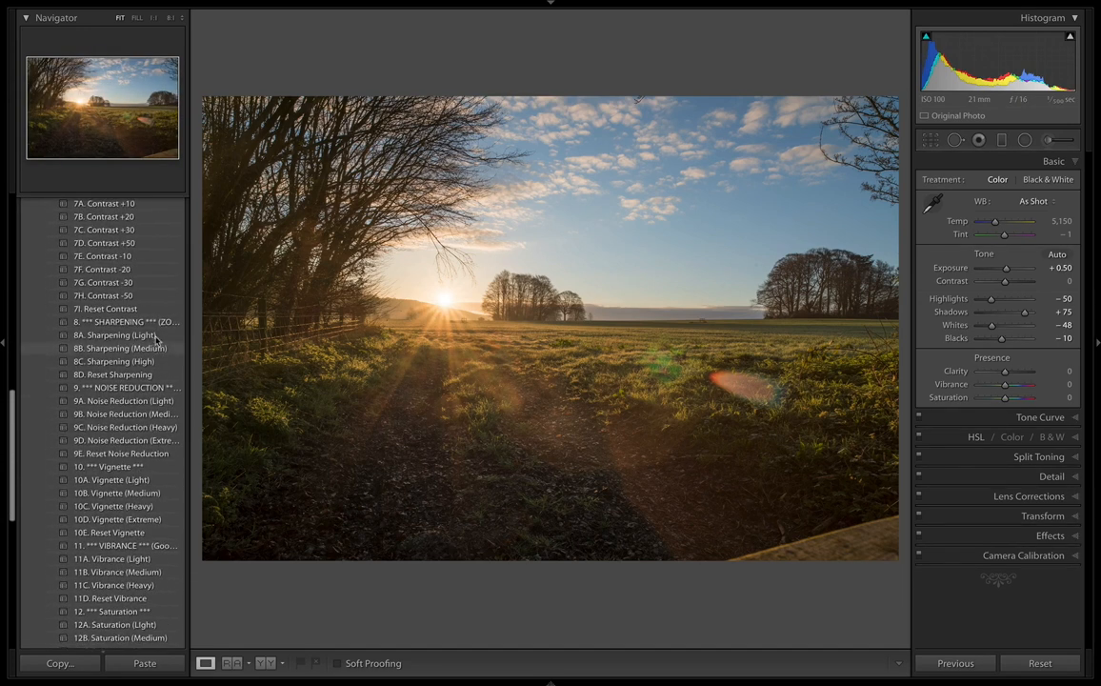
pyautogui.scroll(4, 143, 343)
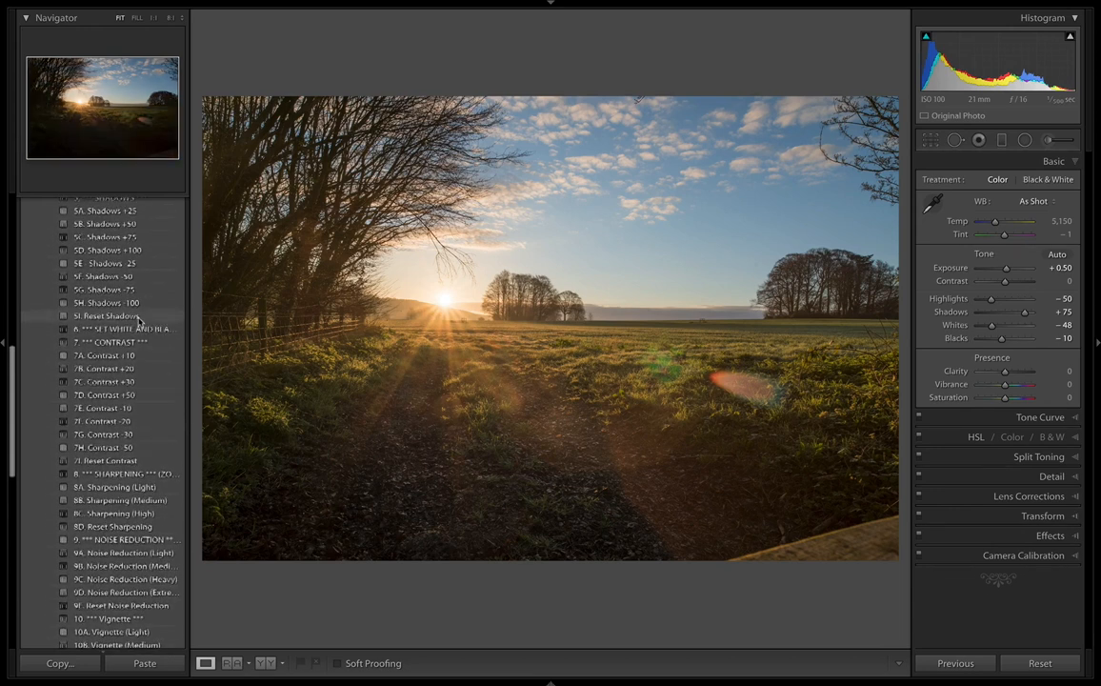
pyautogui.click(132, 396)
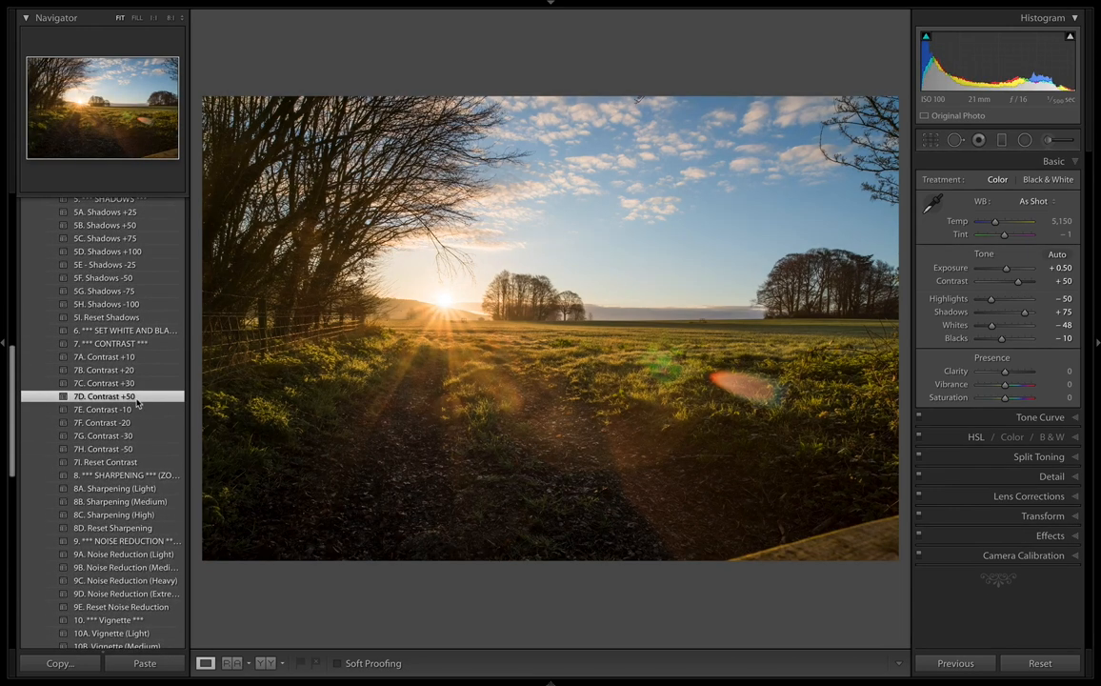
pyautogui.click(133, 384)
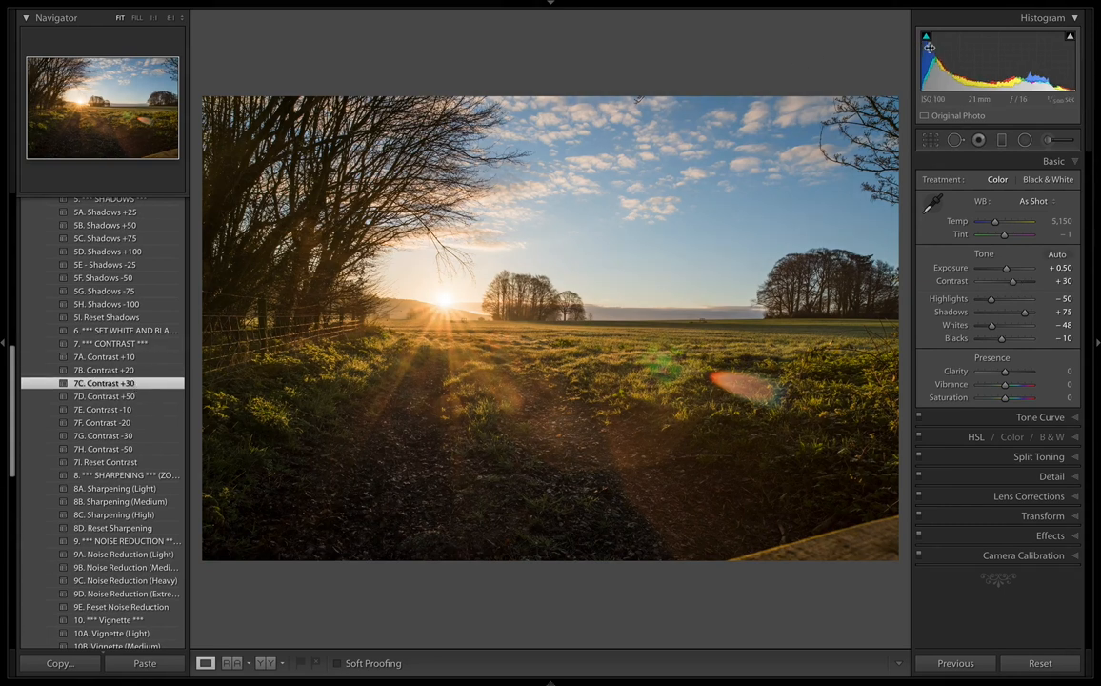
# - Inspect the branches, field and distant trees at full size, and apply the 9A. Noise Reduction (Light) preset
pyautogui.scroll(-4, 140, 415)
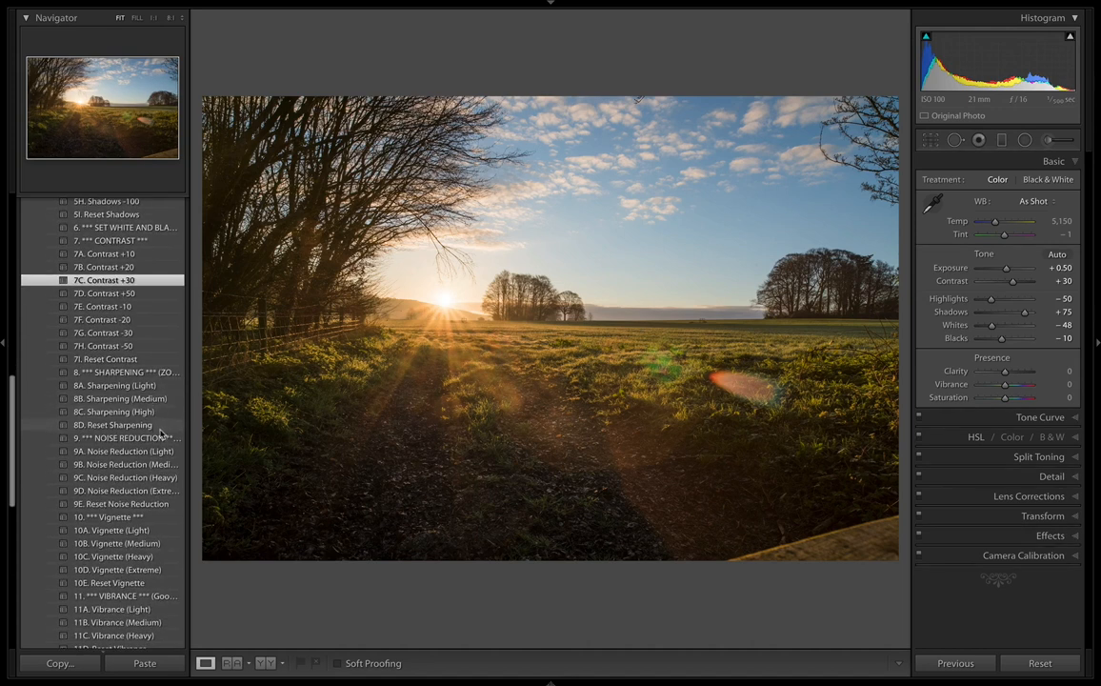
pyautogui.scroll(-3, 148, 400)
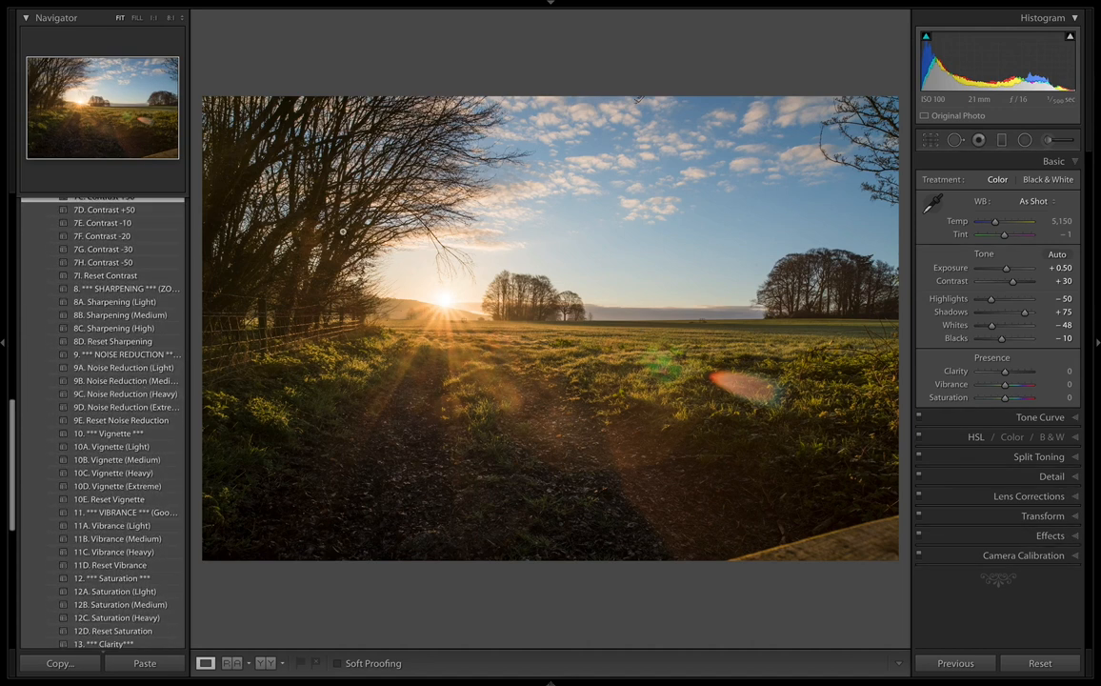
pyautogui.click(343, 232)
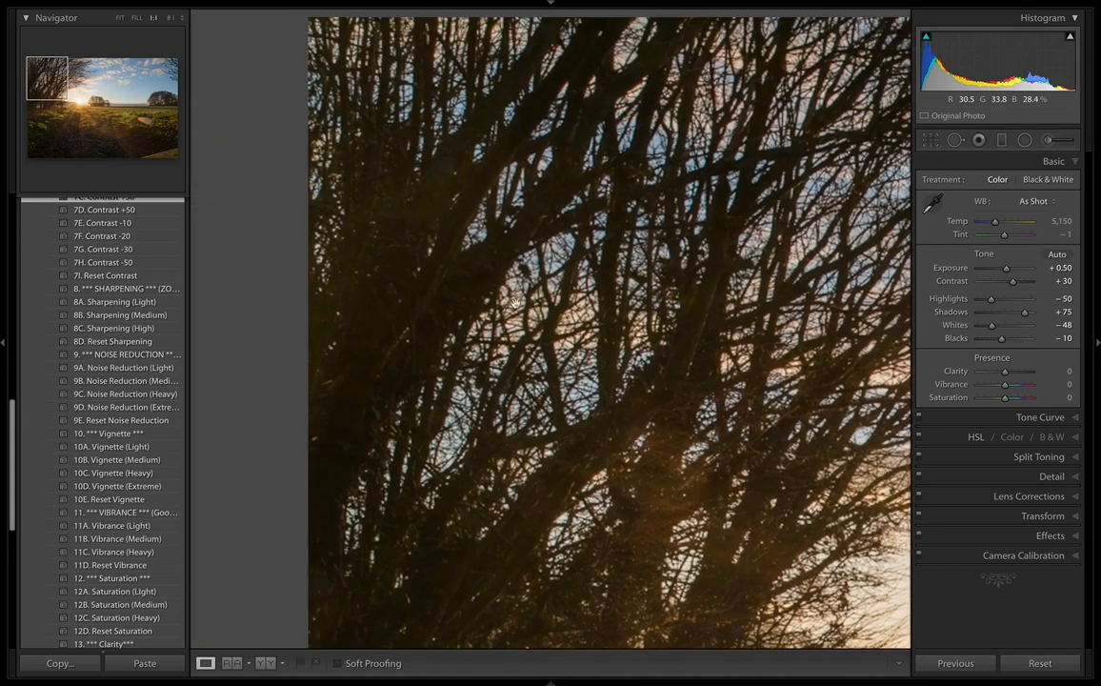
pyautogui.moveTo(436, 250); pyautogui.dragTo(450, 122)
pyautogui.scroll(-10, 449, 122)
pyautogui.hscroll(15, 362, 218)
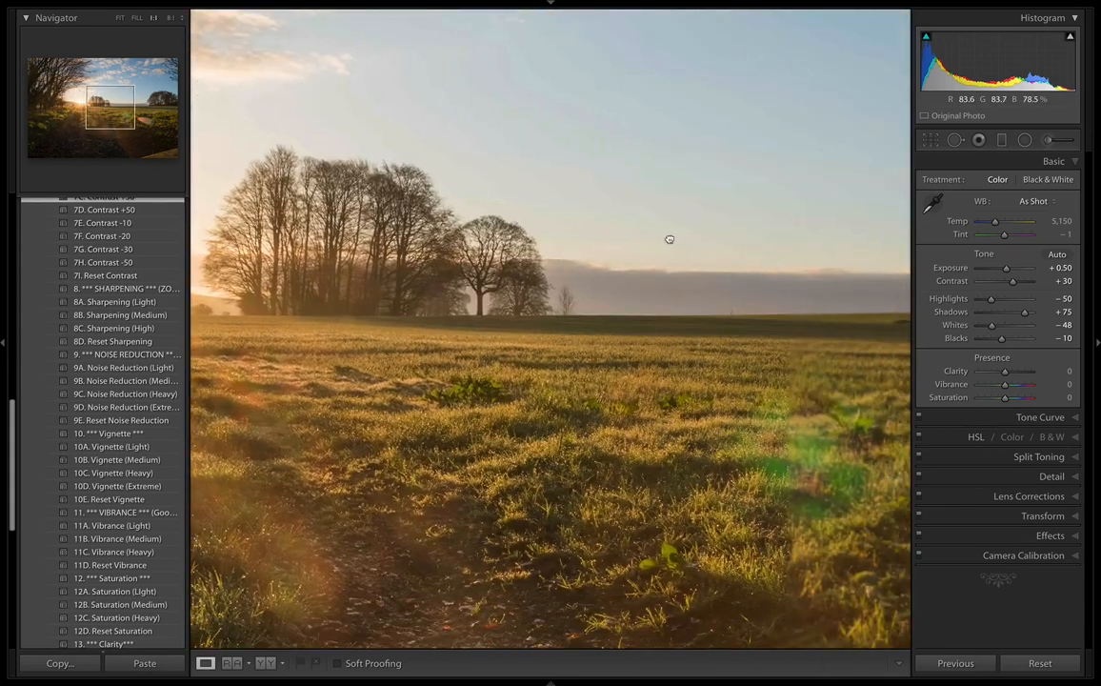
pyautogui.hscroll(15, 673, 241)
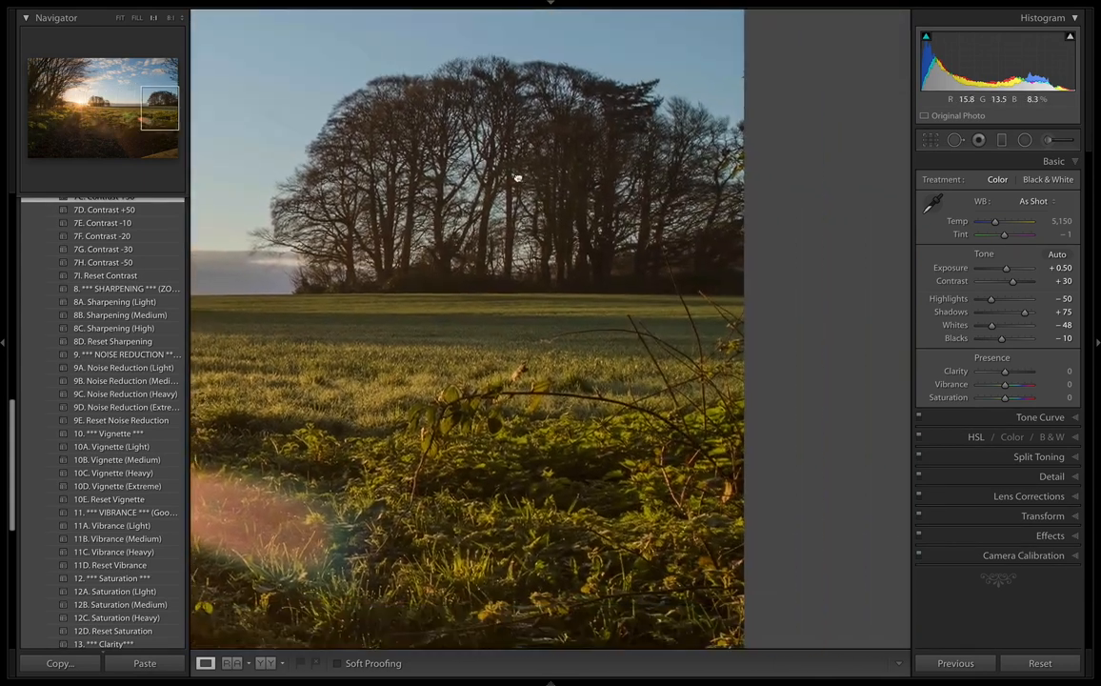
pyautogui.click(517, 232)
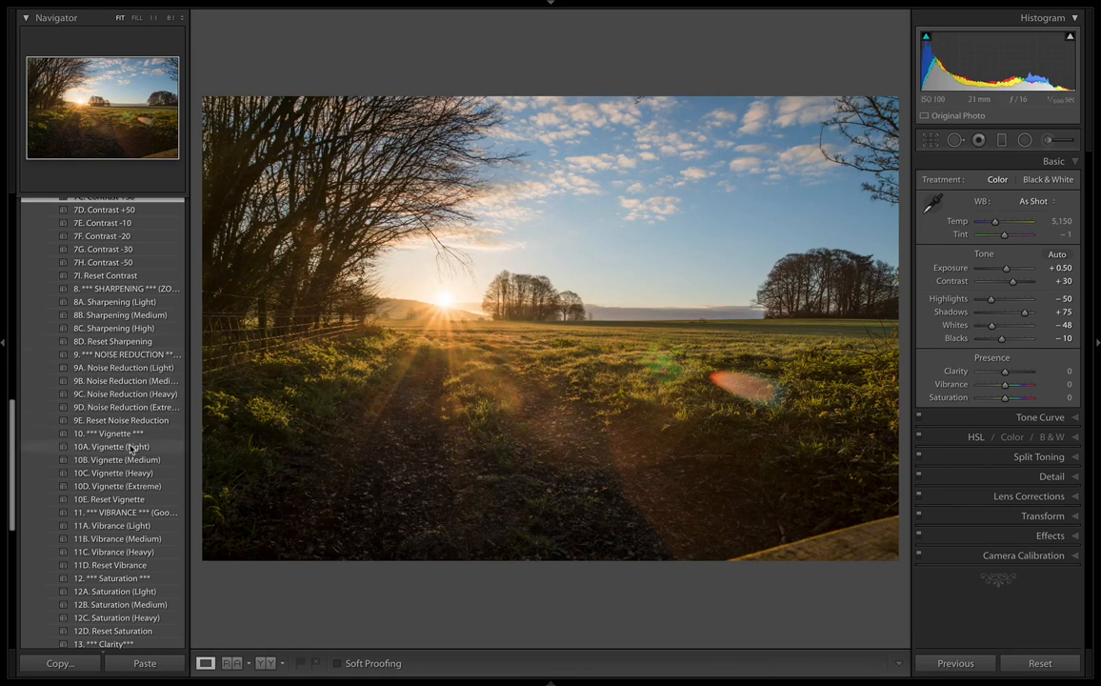
pyautogui.click(151, 369)
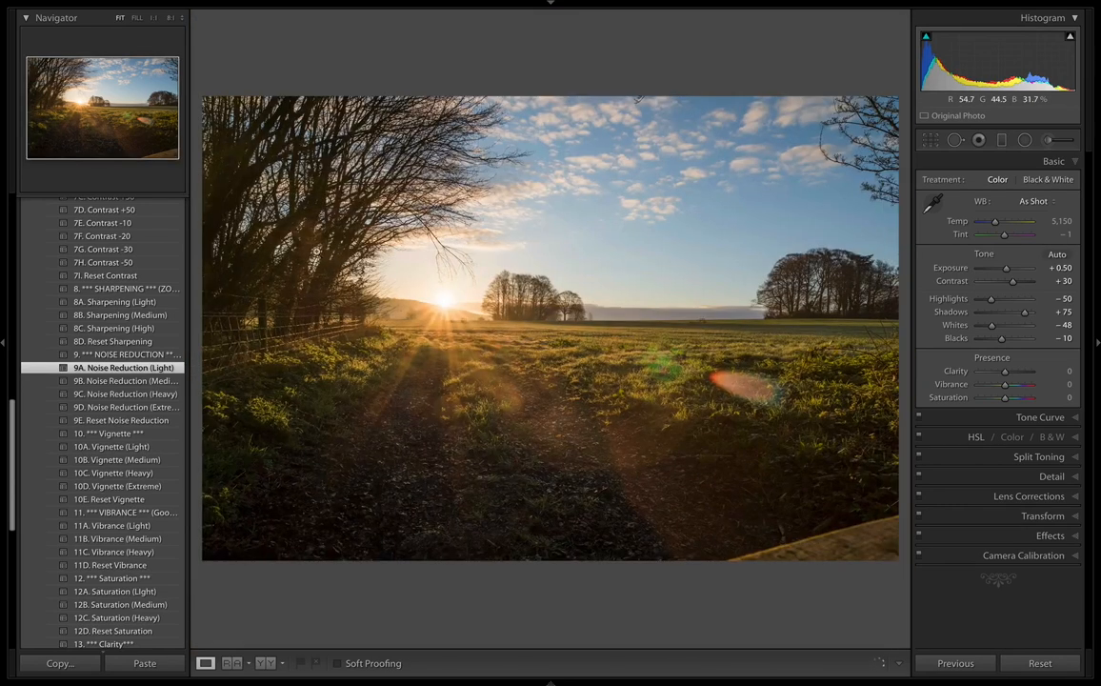
# - Compare the Medium and High sharpening presets up close on the trees and sunlit field, and settle on 8C. Sharpening (High)
pyautogui.click(294, 230)
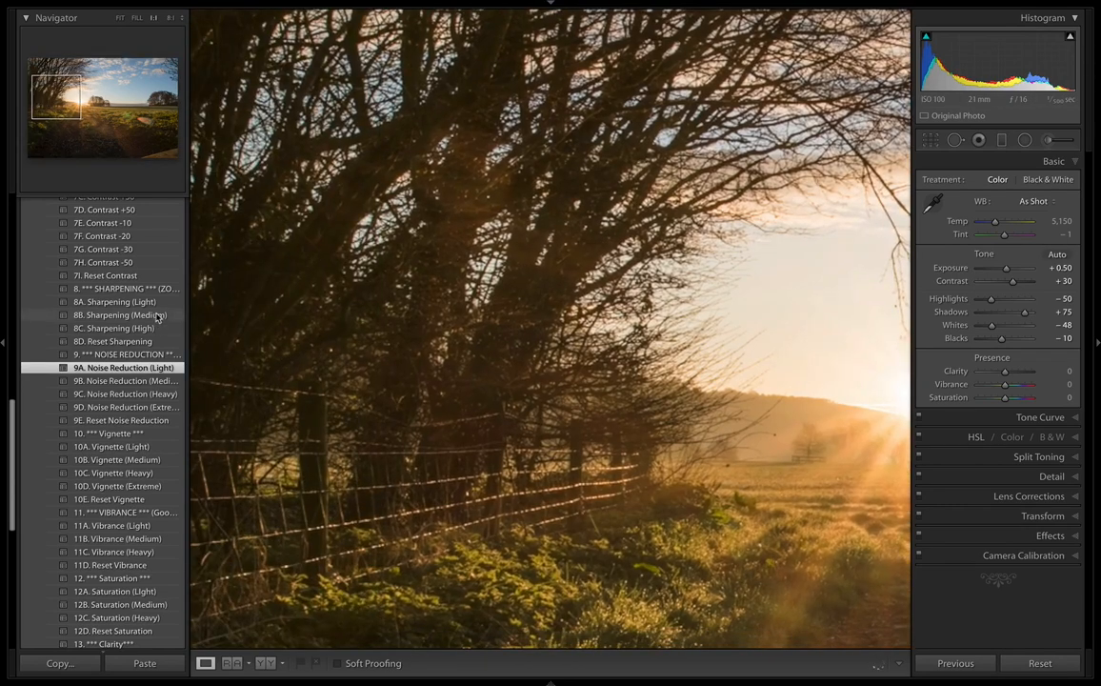
pyautogui.click(158, 315)
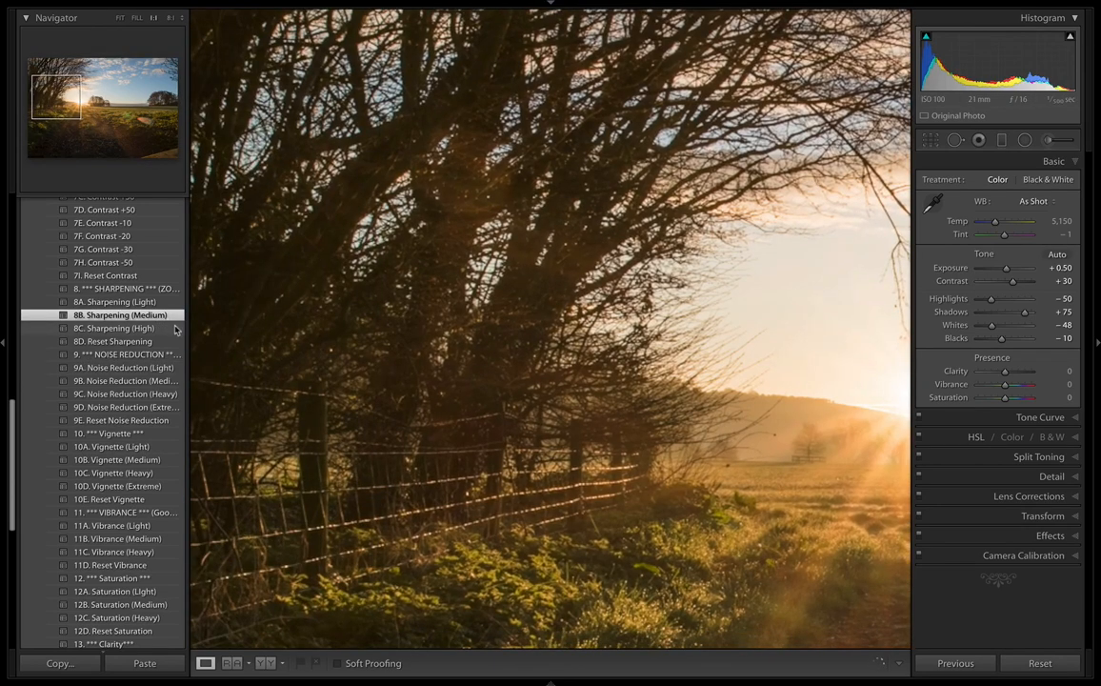
pyautogui.moveTo(599, 195); pyautogui.dragTo(510, 298)
pyautogui.moveTo(569, 229); pyautogui.dragTo(463, 235)
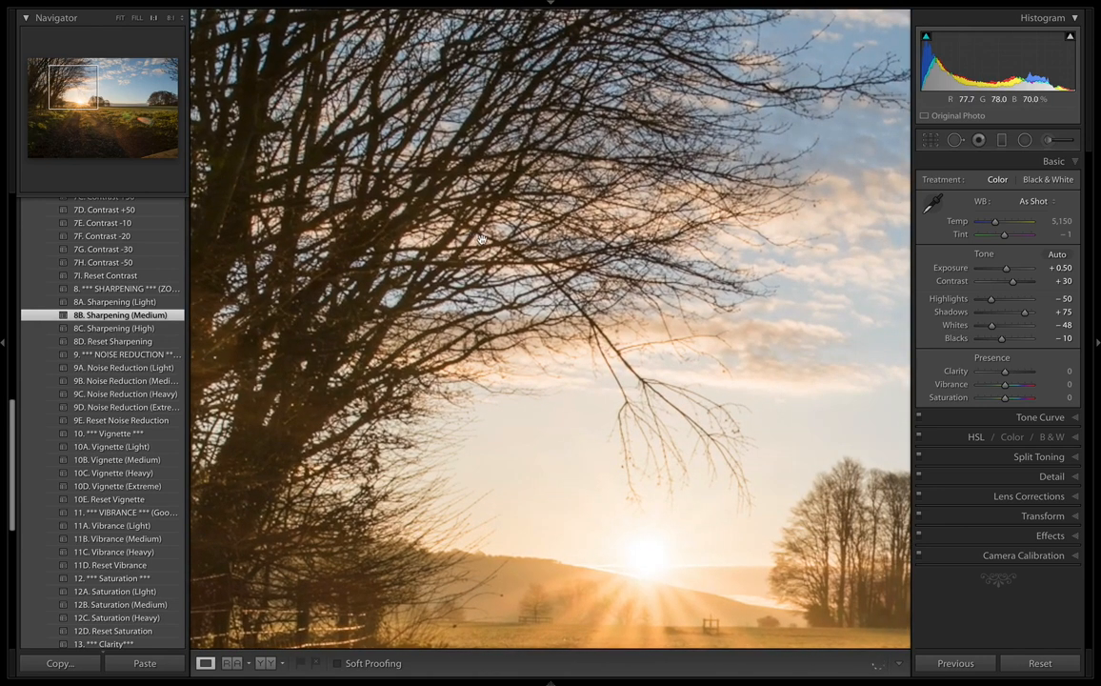
pyautogui.moveTo(448, 277); pyautogui.dragTo(384, 181)
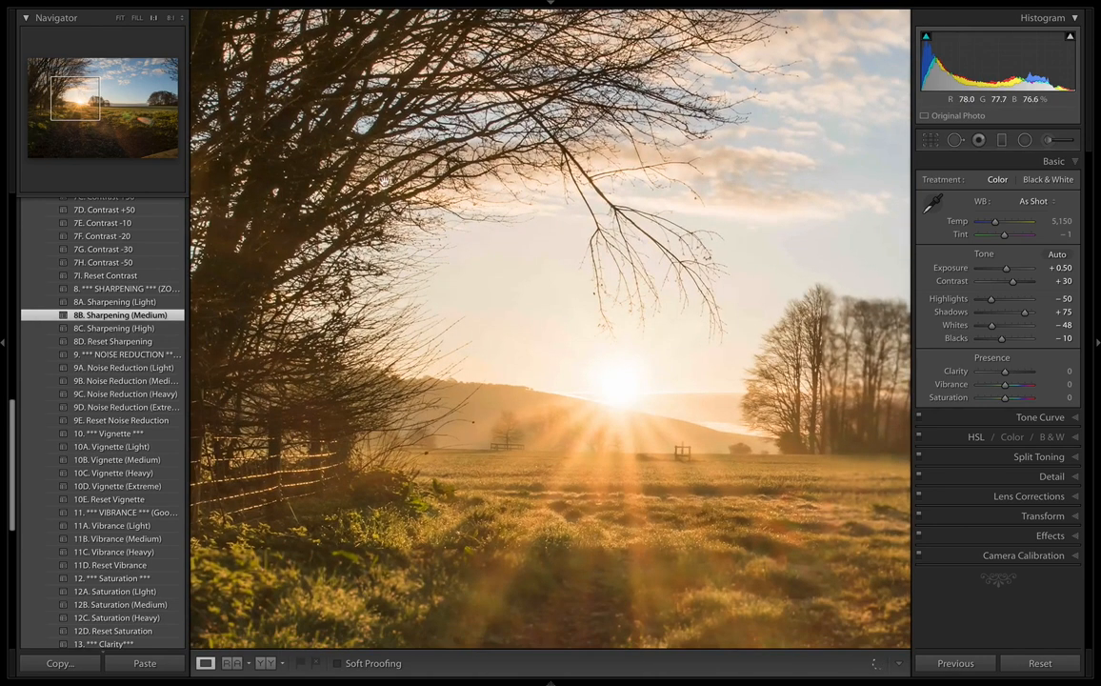
pyautogui.click(153, 328)
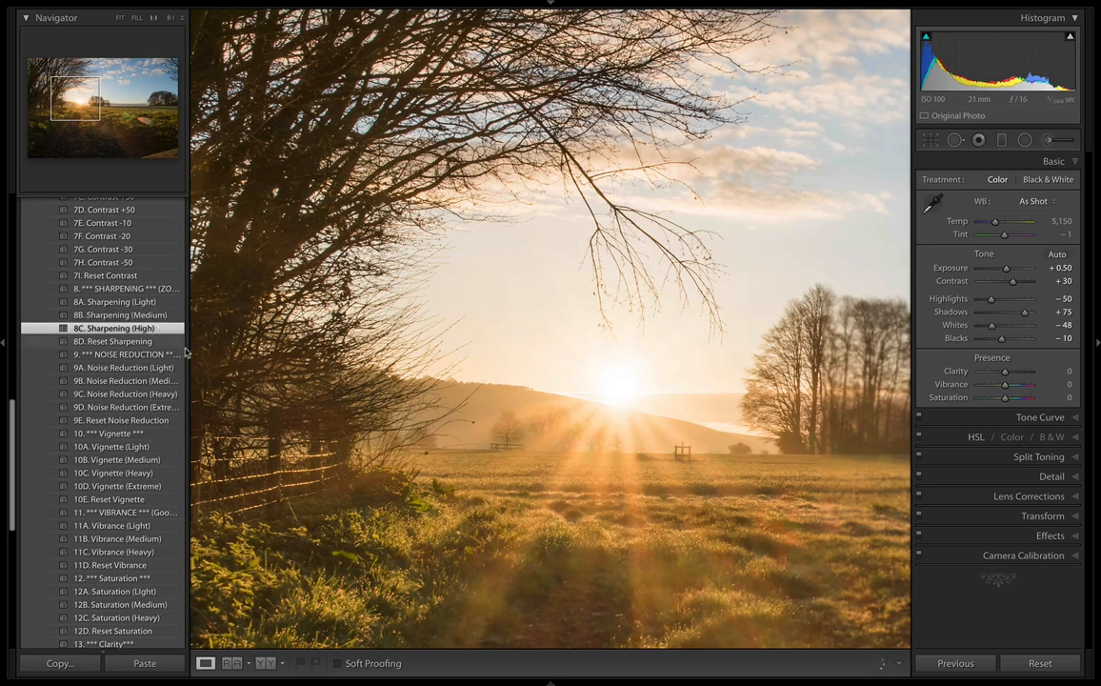
pyautogui.moveTo(745, 311); pyautogui.dragTo(562, 294)
pyautogui.moveTo(672, 319); pyautogui.dragTo(562, 319)
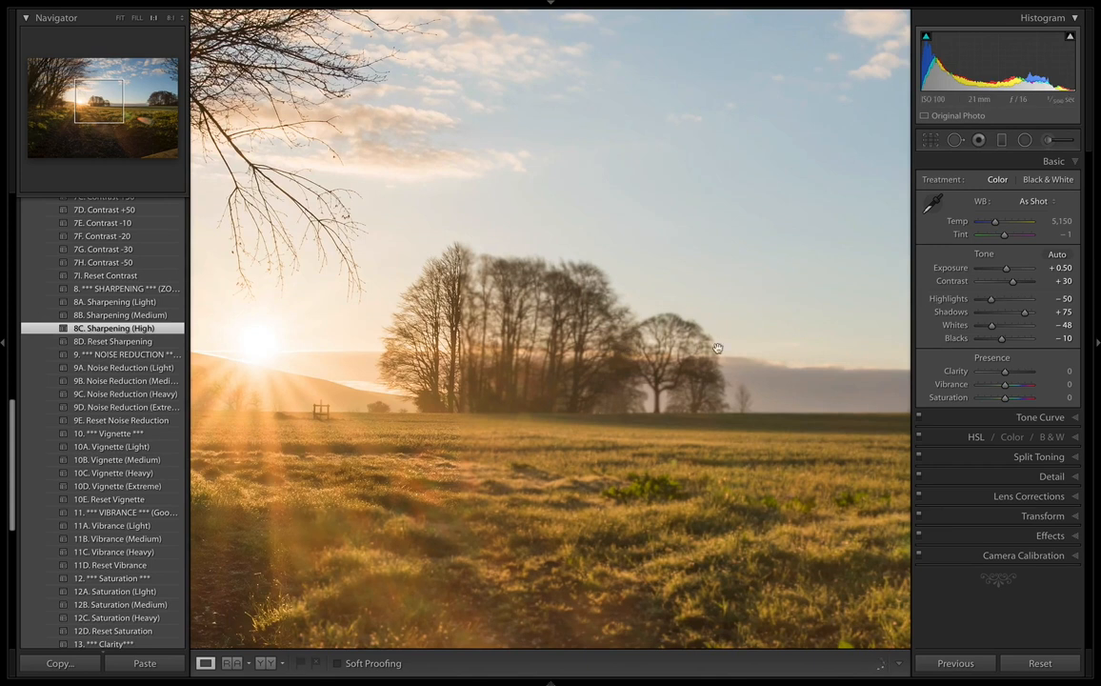
pyautogui.click(728, 344)
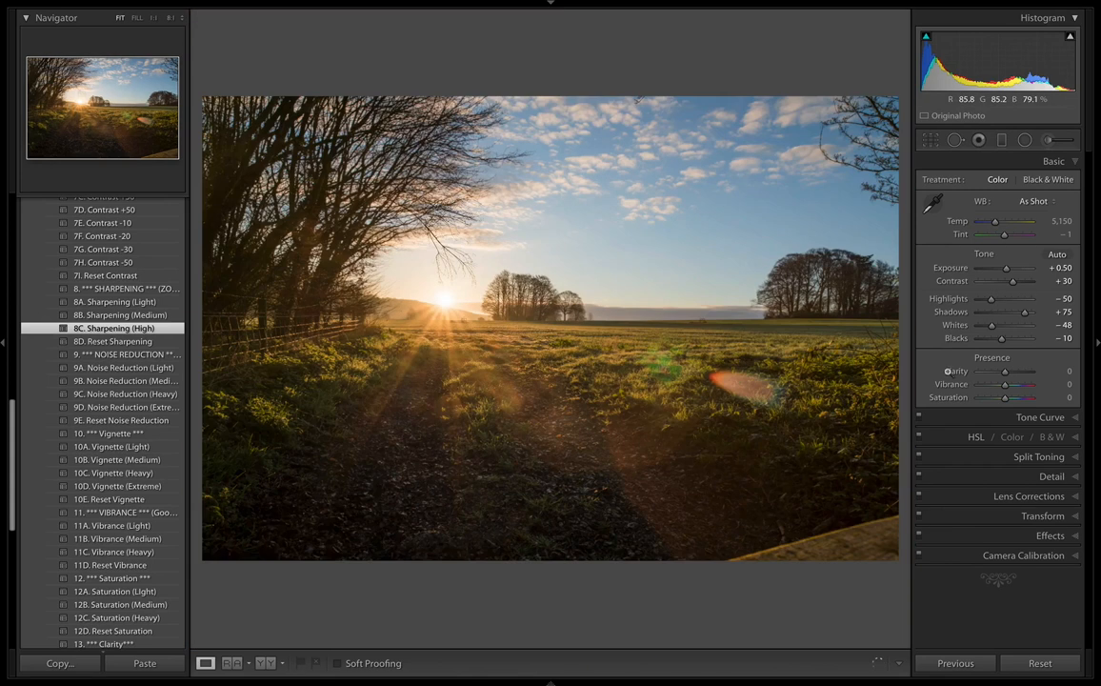
# - Set the sharpening Masking to 31, and compare the edited photo with its original version
pyautogui.click(1078, 476)
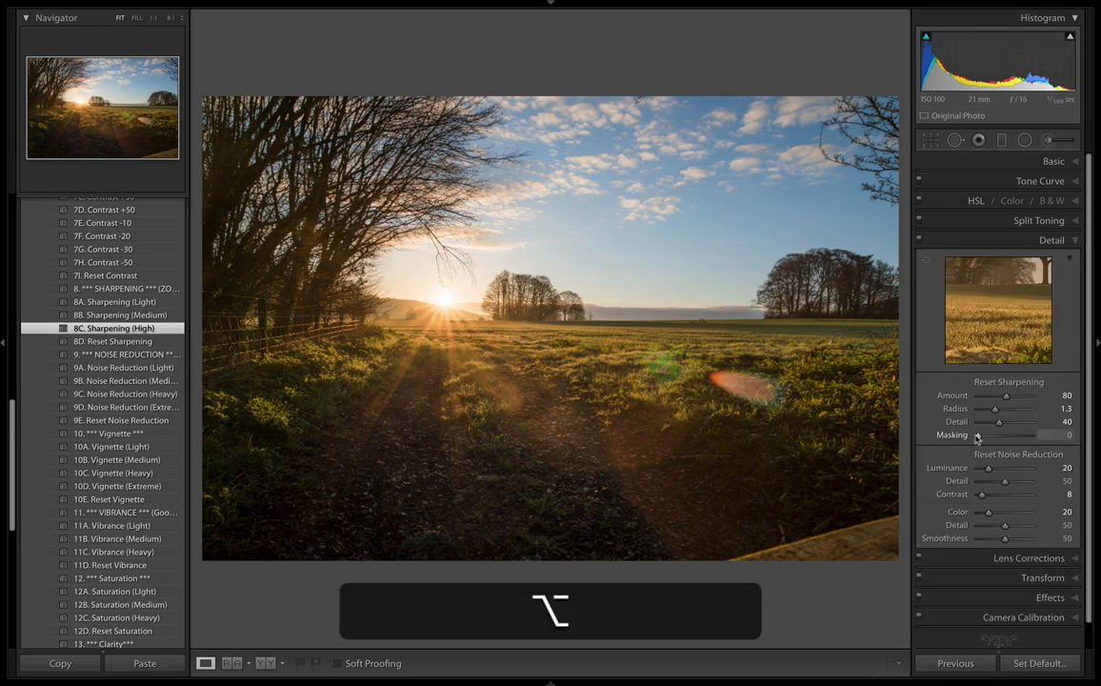
pyautogui.keyDown('alt'); pyautogui.click(988, 435); pyautogui.keyUp('alt')
pyautogui.moveTo(988, 437); pyautogui.dragTo(994, 435)
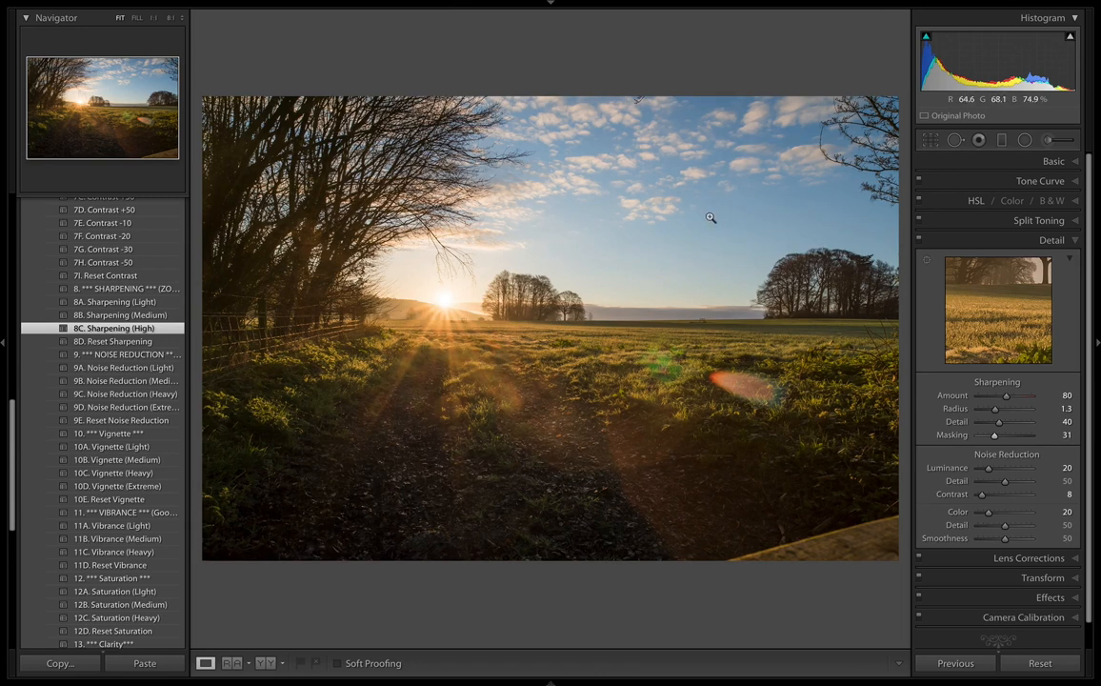
pyautogui.press('\\')
pyautogui.press('\\')
pyautogui.press('\\')
# - Apply the 10A. Vignette (Light) preset, and reduce the post-crop vignetting Amount to -2
pyautogui.scroll(-2, 133, 410)
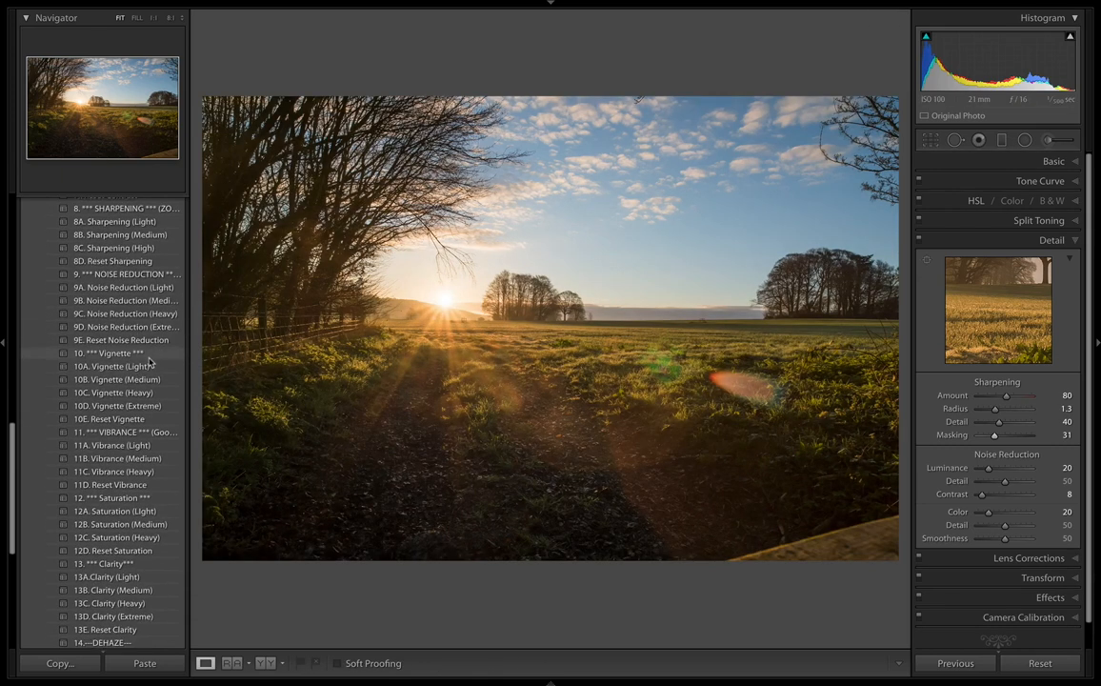
pyautogui.scroll(-2, 147, 352)
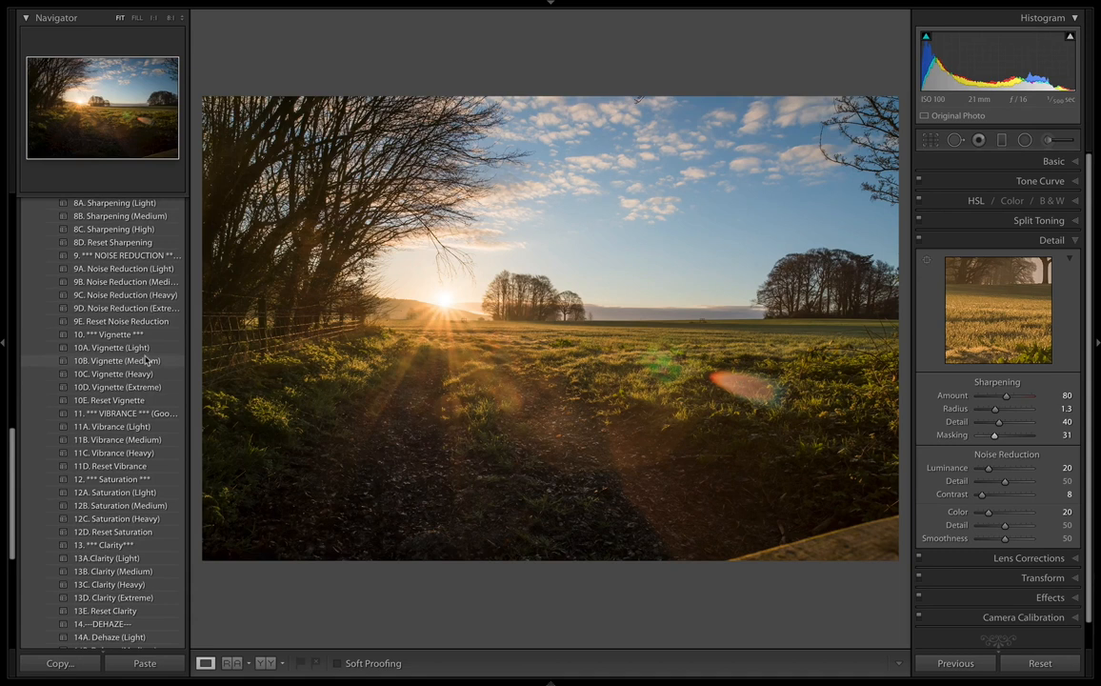
pyautogui.click(143, 348)
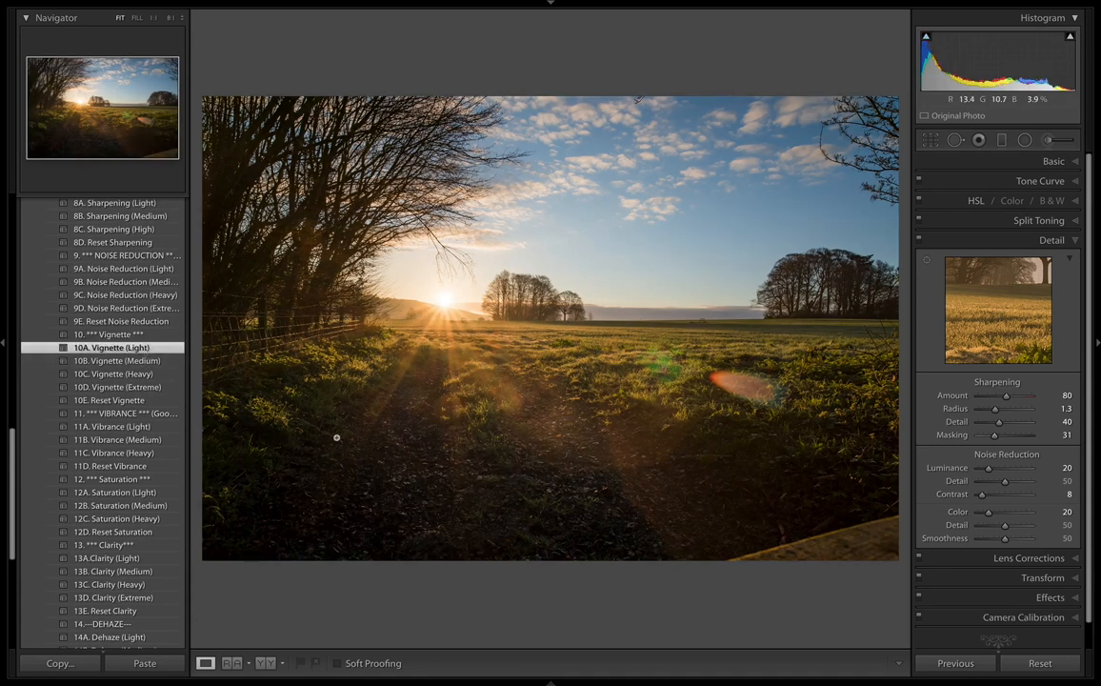
pyautogui.click(1068, 598)
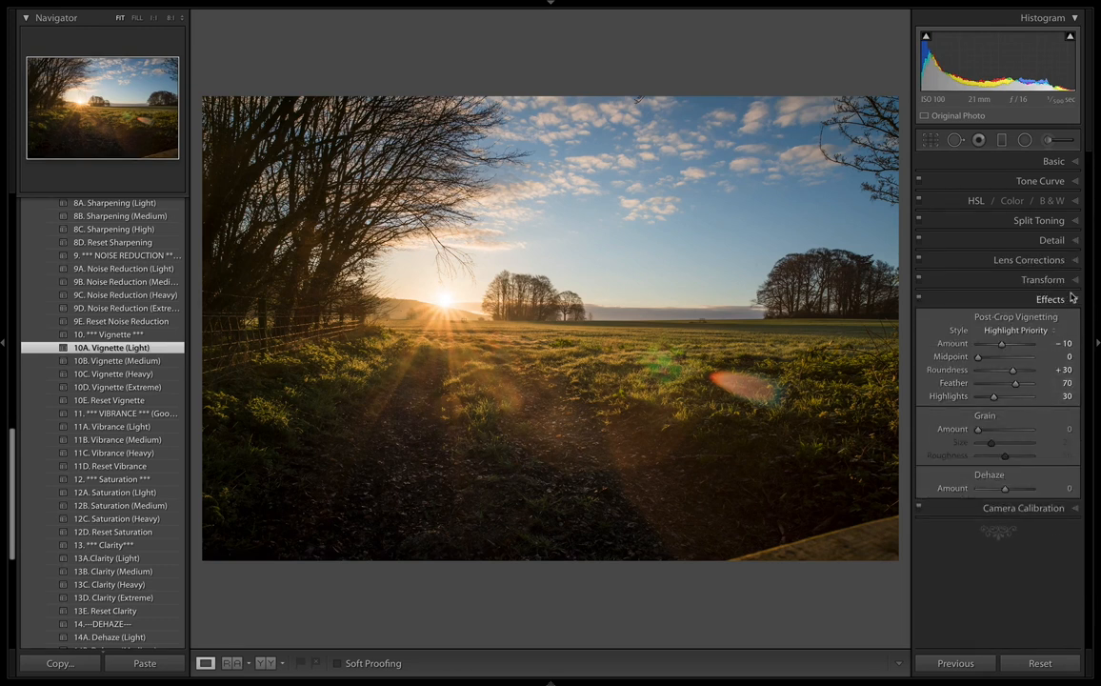
pyautogui.moveTo(1002, 343); pyautogui.dragTo(1067, 344)
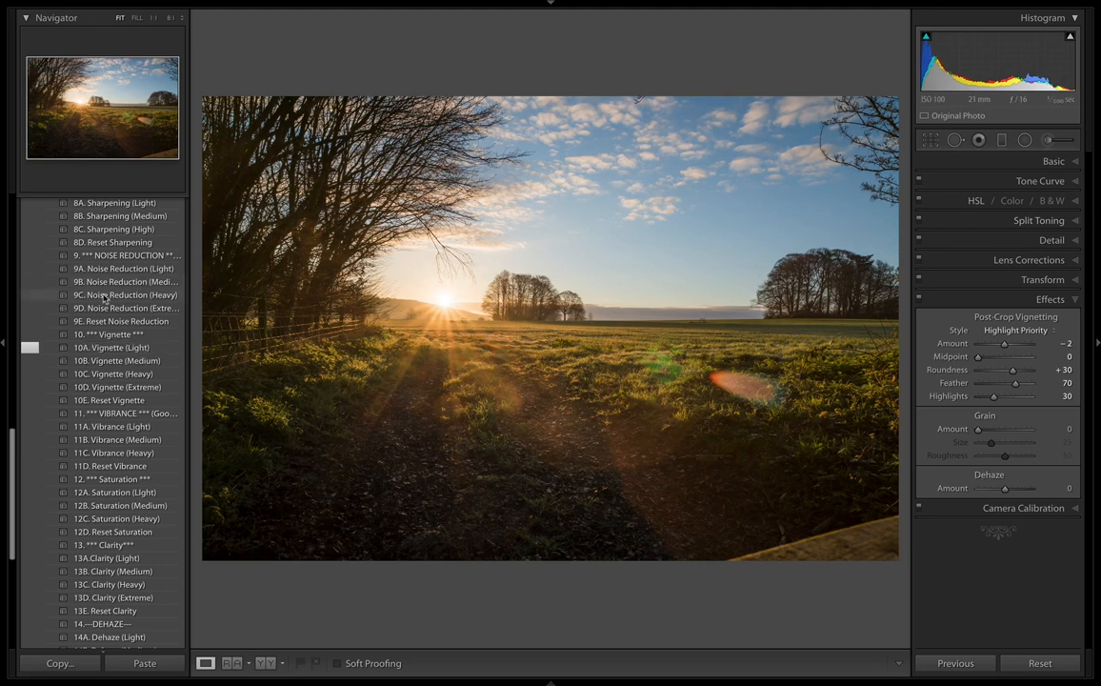
# - Apply the 5C. Shadows +75 preset, and compare the edited photo with its original version
pyautogui.scroll(10, 97, 291)
pyautogui.scroll(-5, 97, 290)
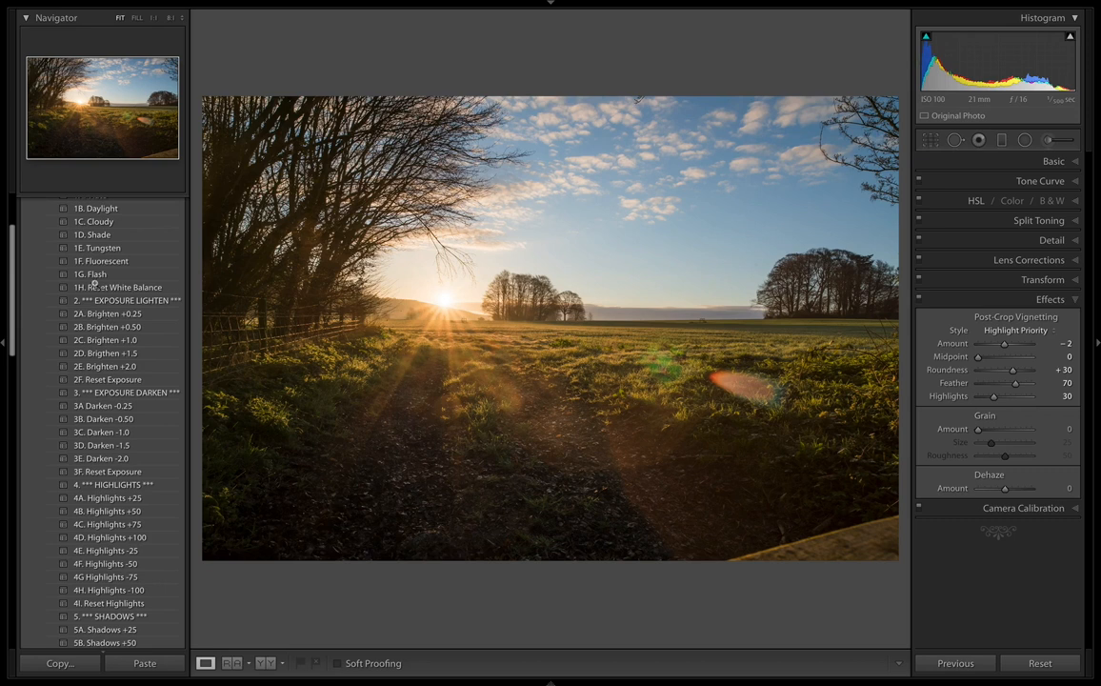
pyautogui.scroll(5, 165, 269)
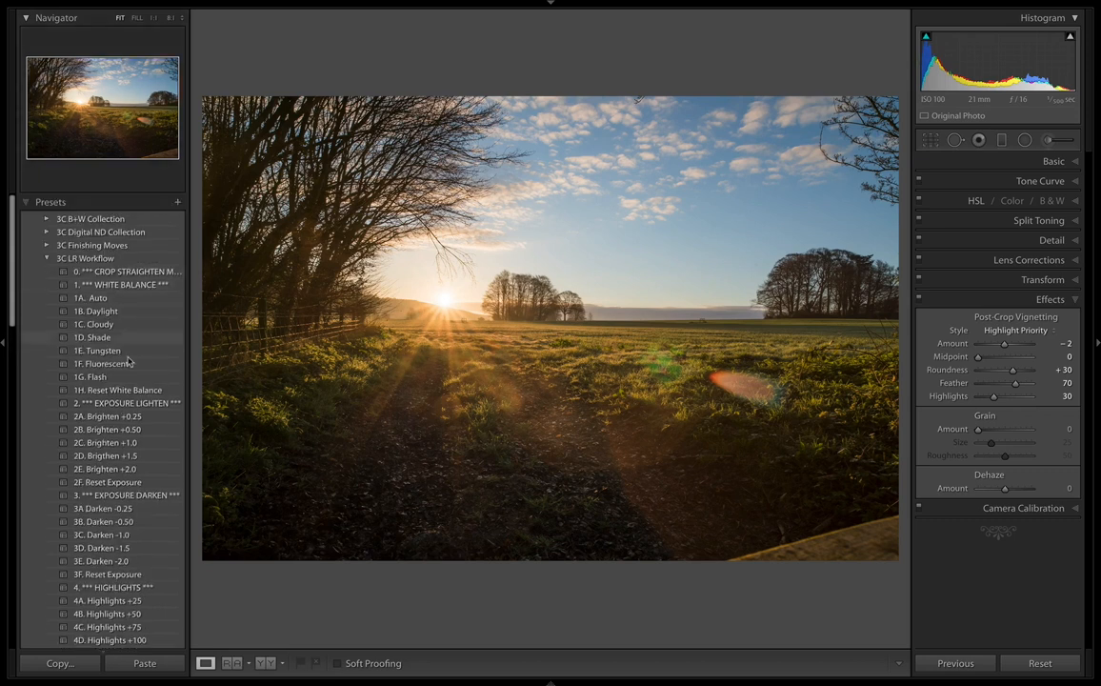
pyautogui.scroll(-5, 143, 331)
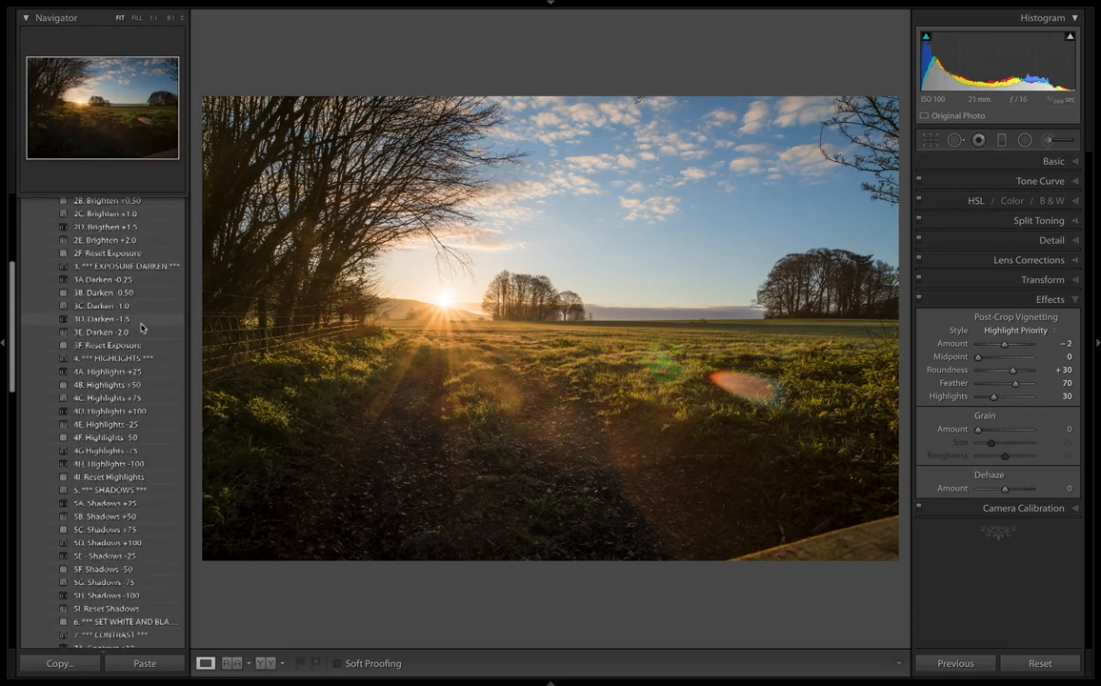
pyautogui.scroll(-2, 127, 379)
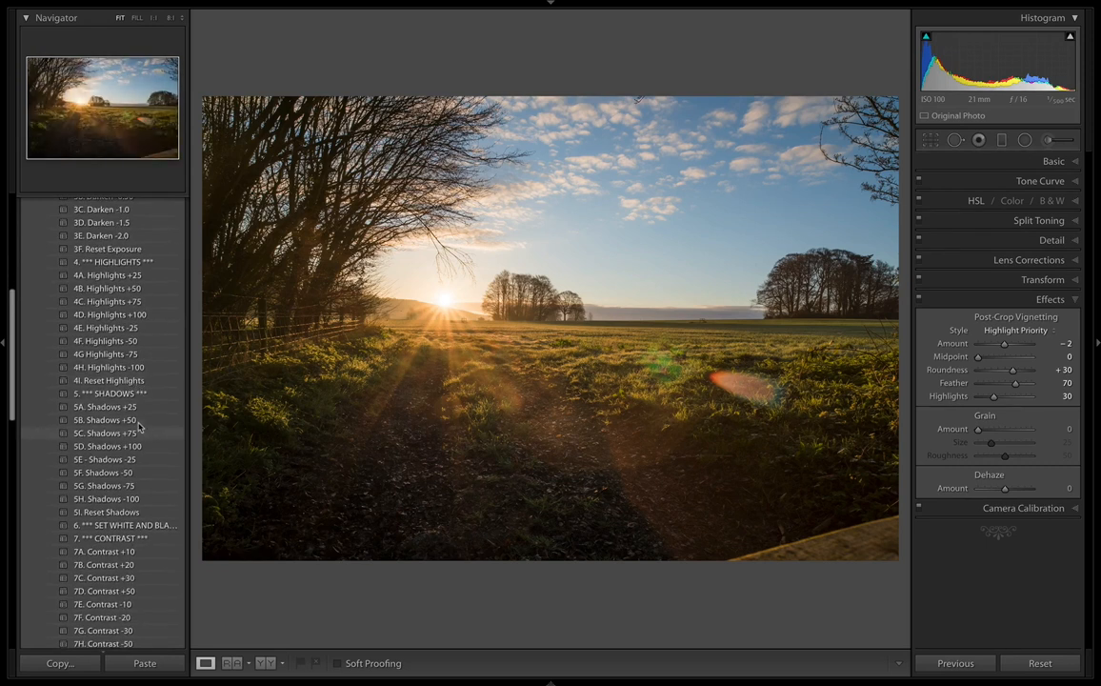
pyautogui.click(139, 433)
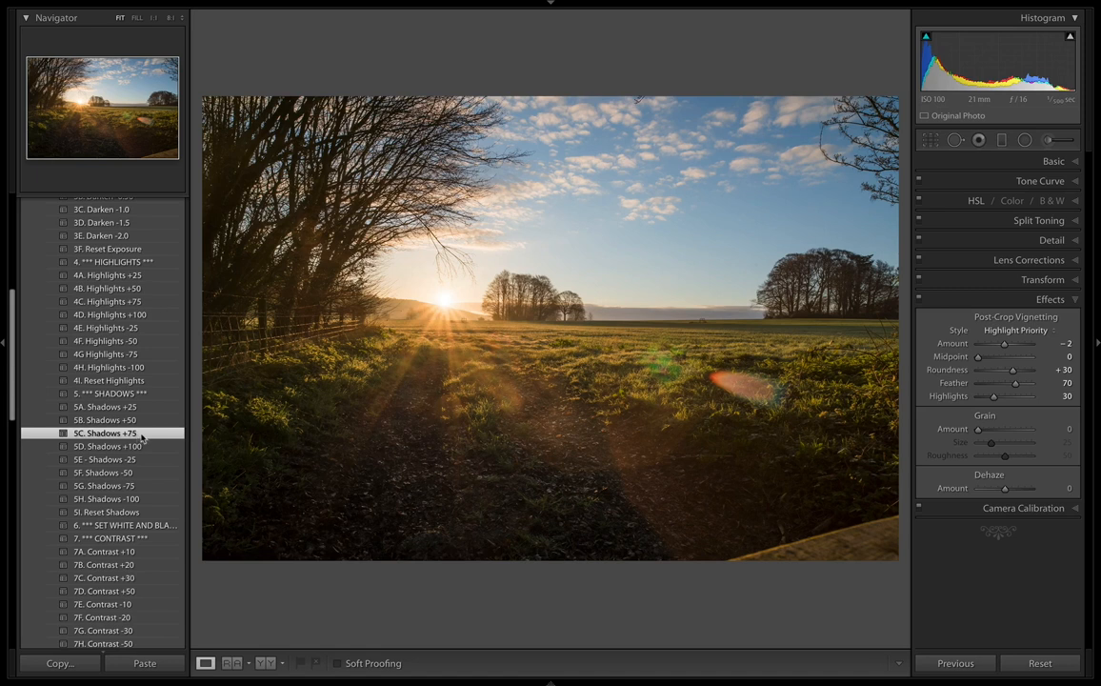
pyautogui.press('\\')
pyautogui.press('\\')
# - Review the remaining workflow presets and the photo's current Basic tone settings
pyautogui.scroll(-6, 123, 393)
pyautogui.scroll(-2, 124, 391)
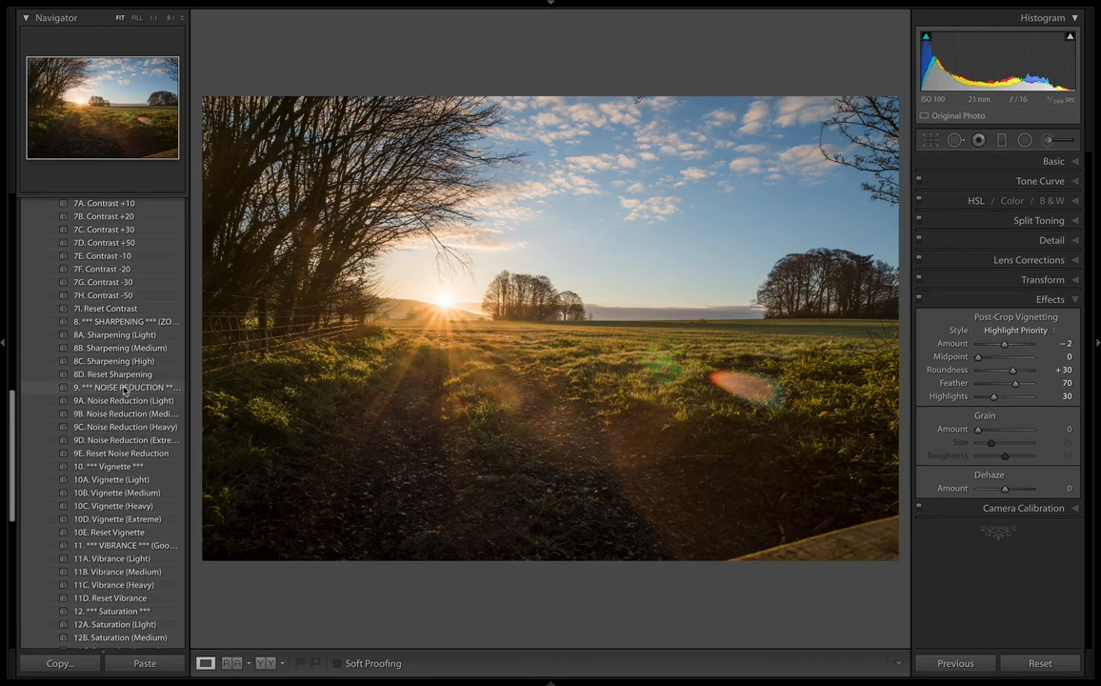
pyautogui.scroll(15, 123, 393)
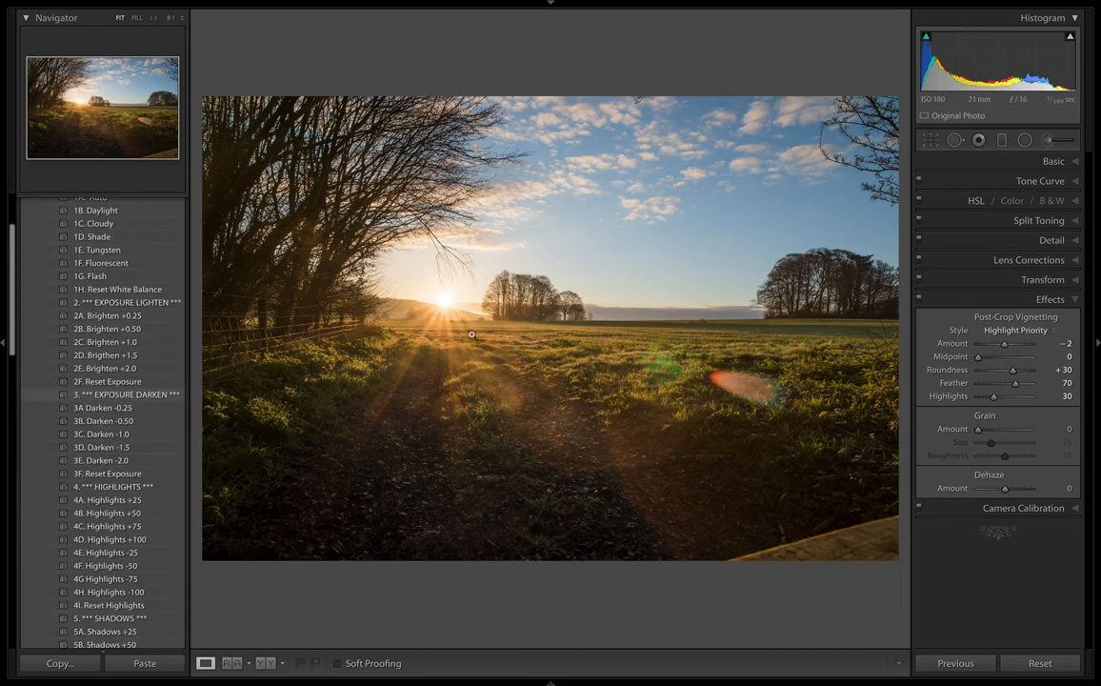
pyautogui.click(1074, 163)
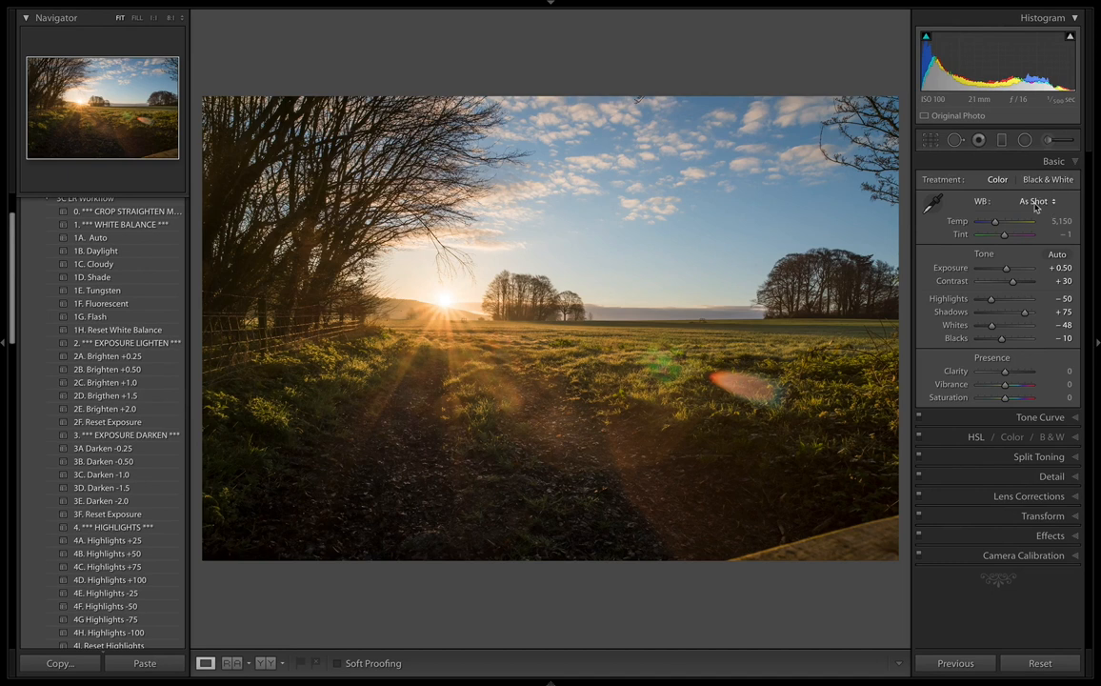
pyautogui.click(1074, 166)
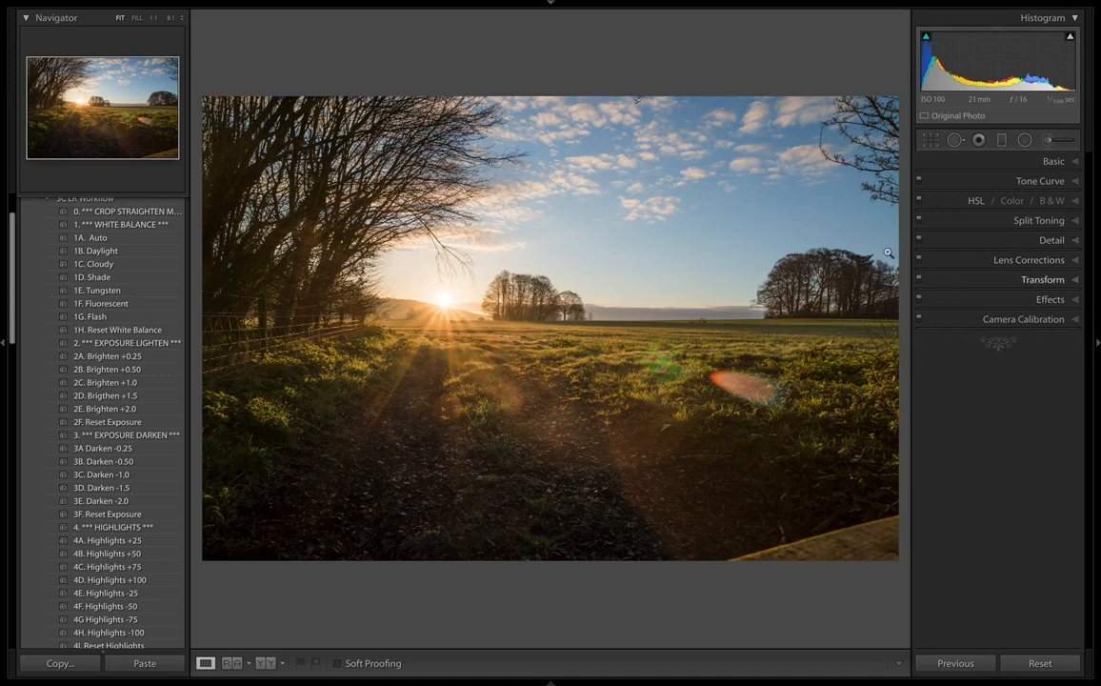
# - Try the 11B. Vibrance (Medium) preset on the photo, and reset the vibrance with 11D. Reset Vibrance
pyautogui.scroll(-3, 143, 400)
pyautogui.scroll(-15, 139, 408)
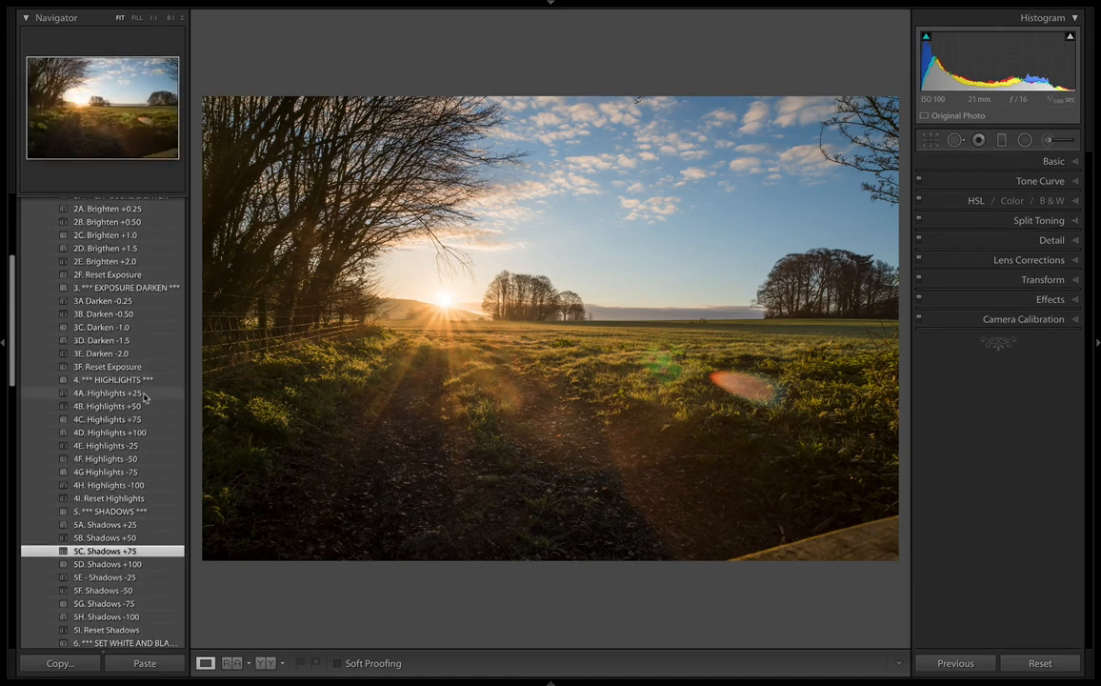
pyautogui.scroll(-10, 136, 408)
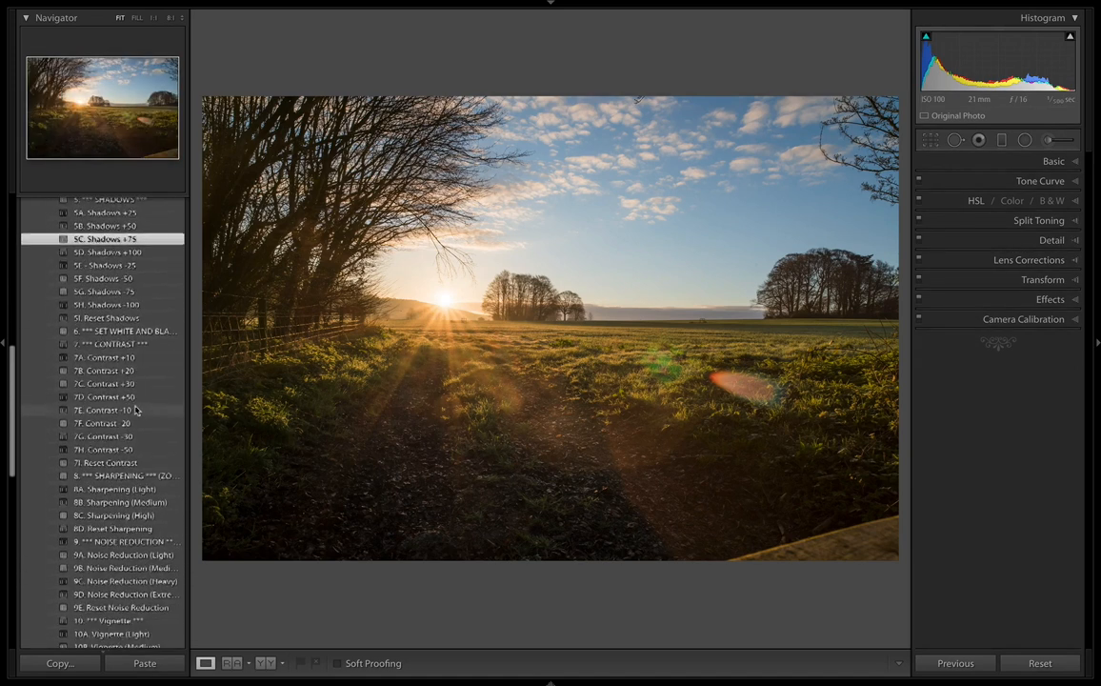
pyautogui.scroll(-3, 125, 418)
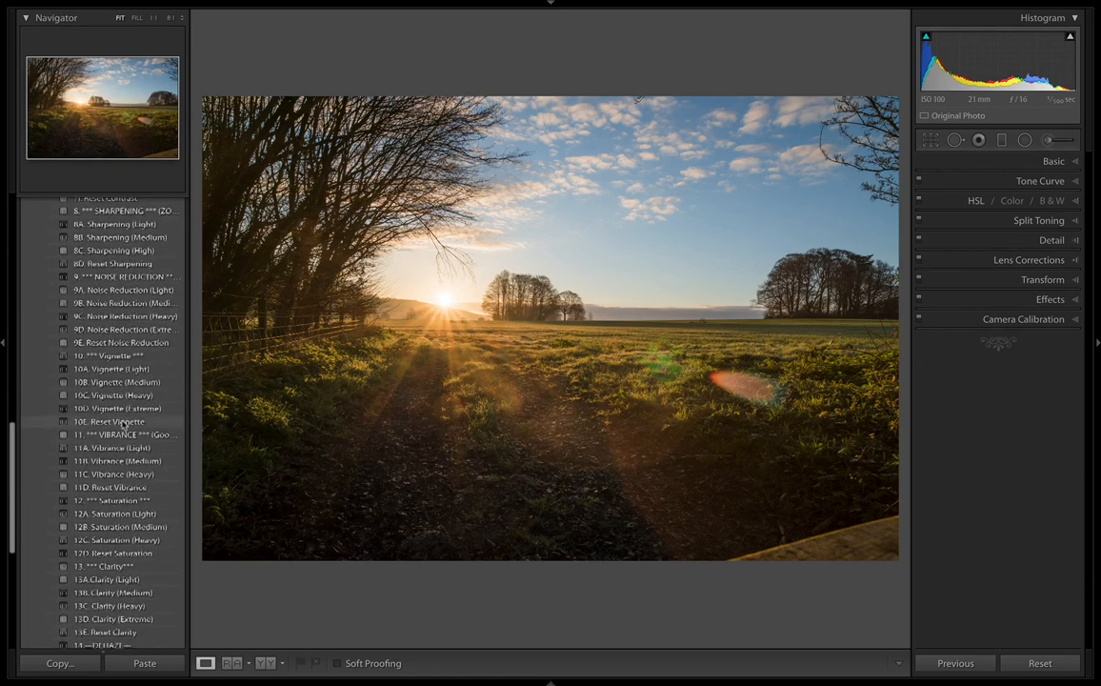
pyautogui.click(141, 410)
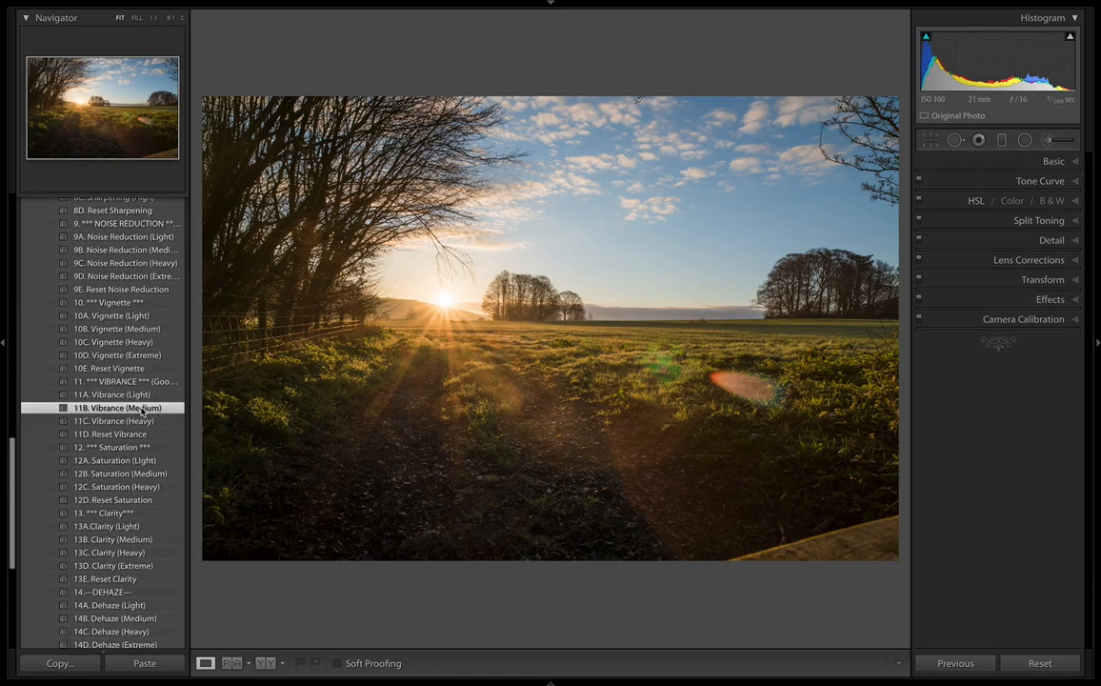
pyautogui.scroll(-3, 140, 408)
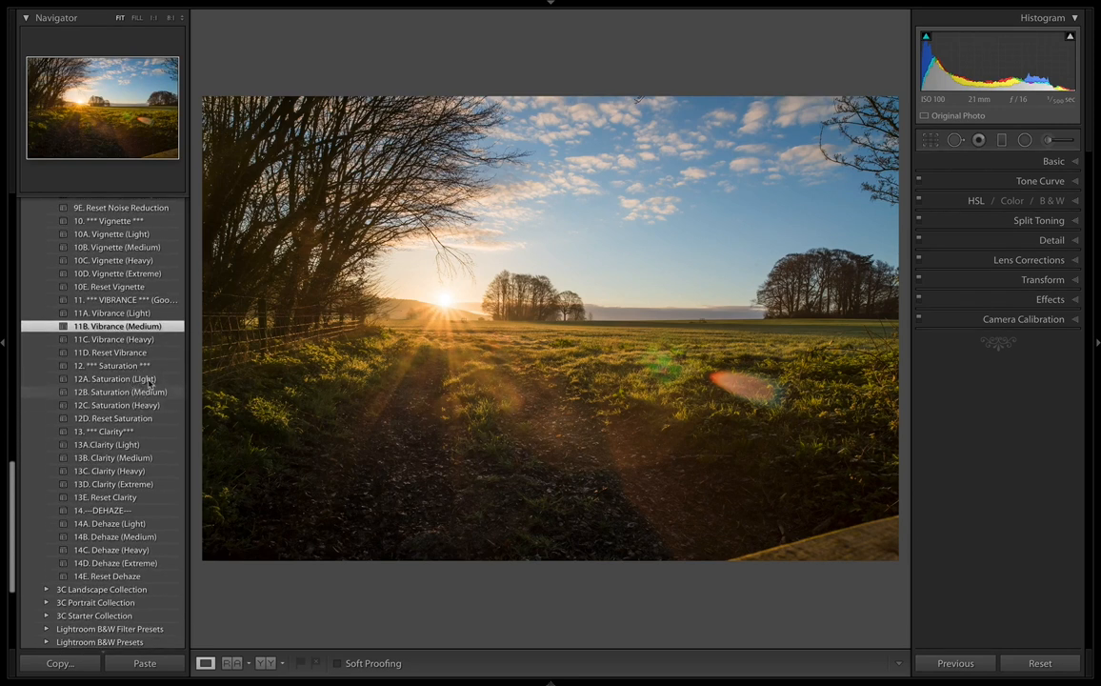
pyautogui.scroll(2, 138, 393)
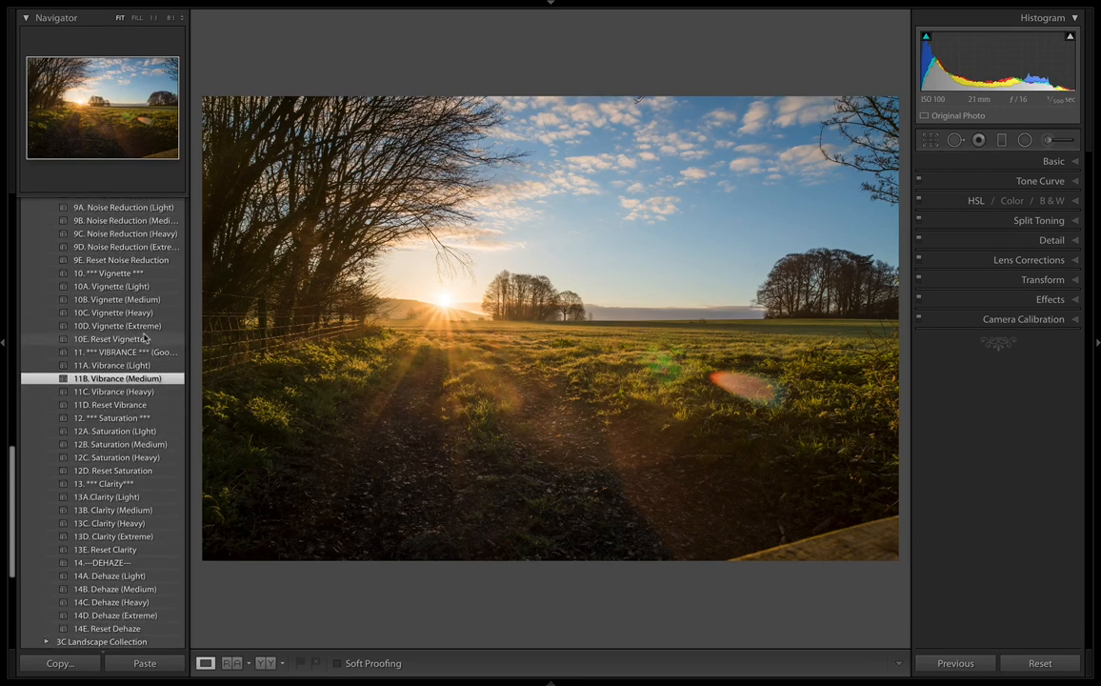
pyautogui.click(142, 407)
# - Compare the Medium and Light saturation presets, and settle on 12A. Saturation (Light)
pyautogui.click(149, 445)
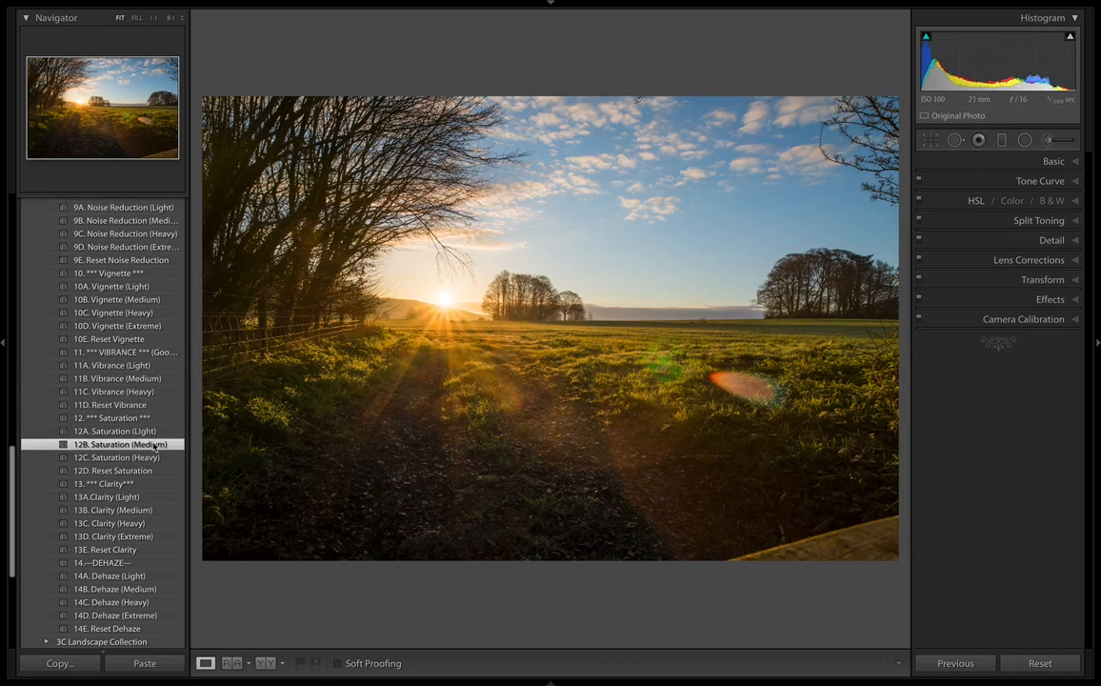
pyautogui.click(149, 431)
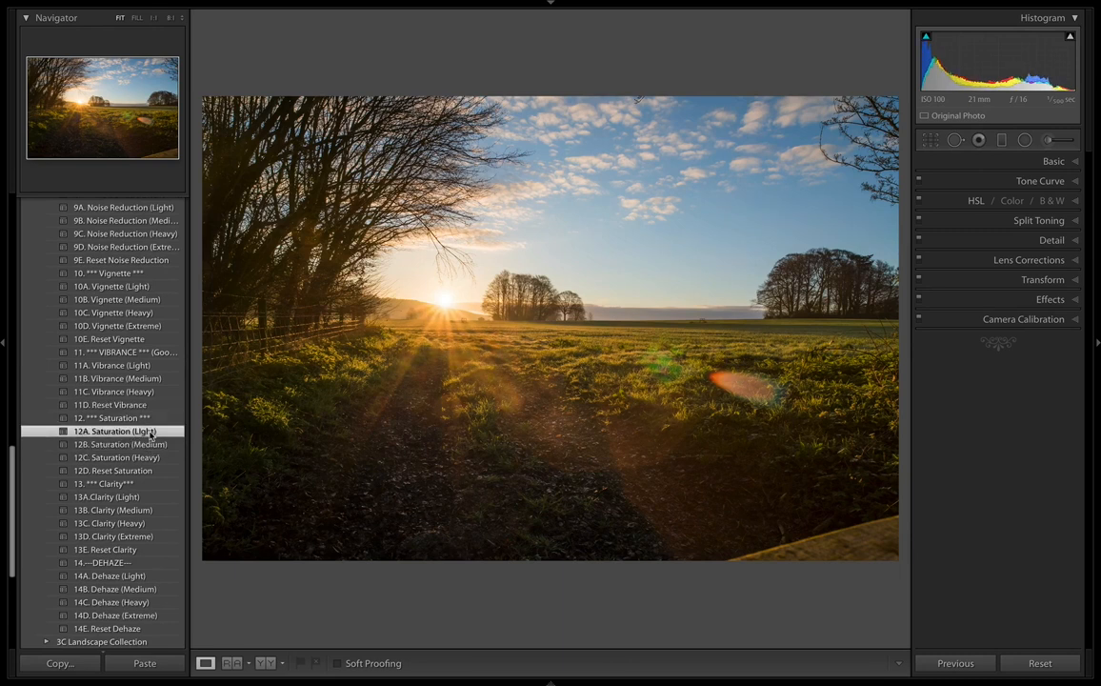
pyautogui.scroll(-5, 149, 436)
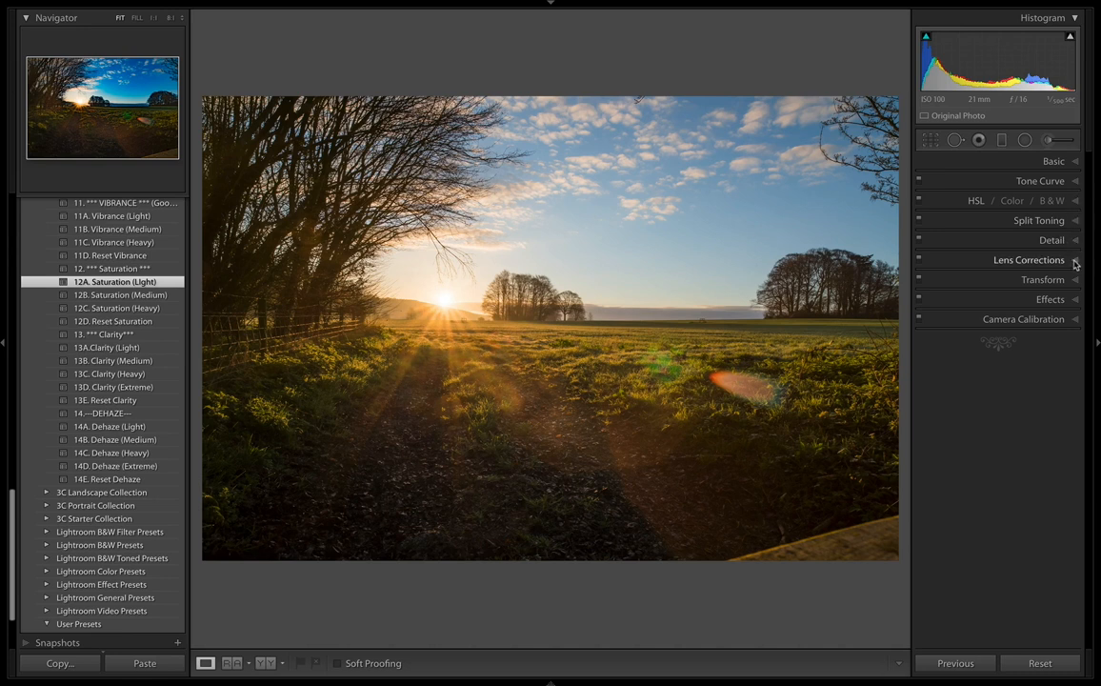
# - Boost the sky's colour with the targeted HSL Saturation adjustment, setting Blue to +48 and Aqua to +6
pyautogui.click(981, 200)
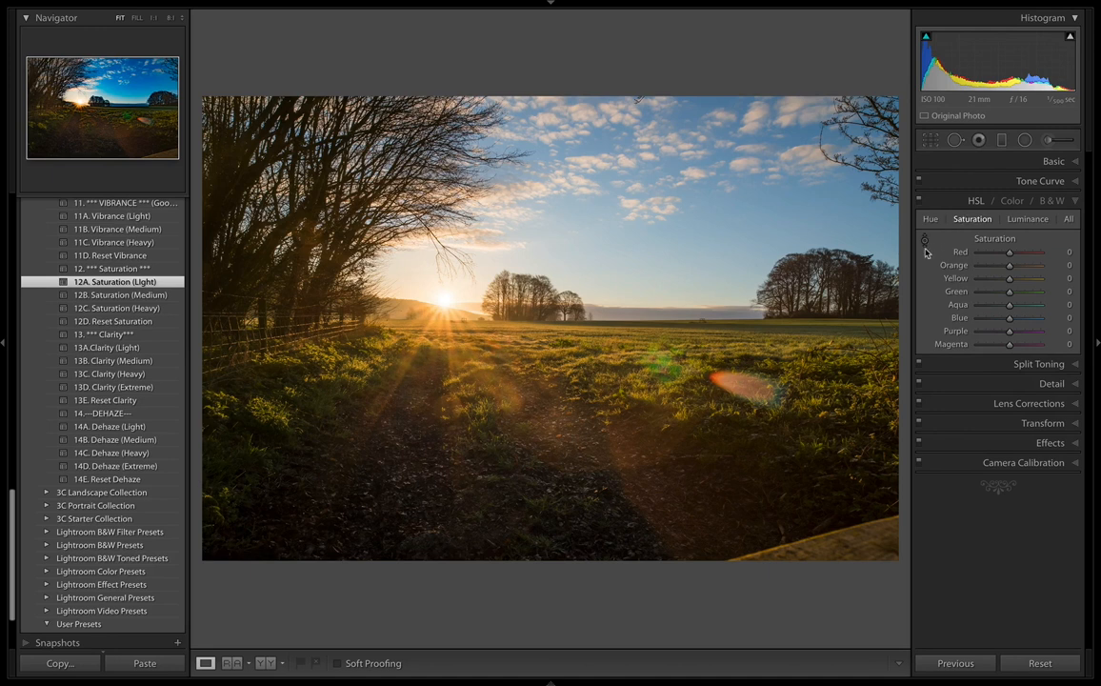
pyautogui.click(927, 244)
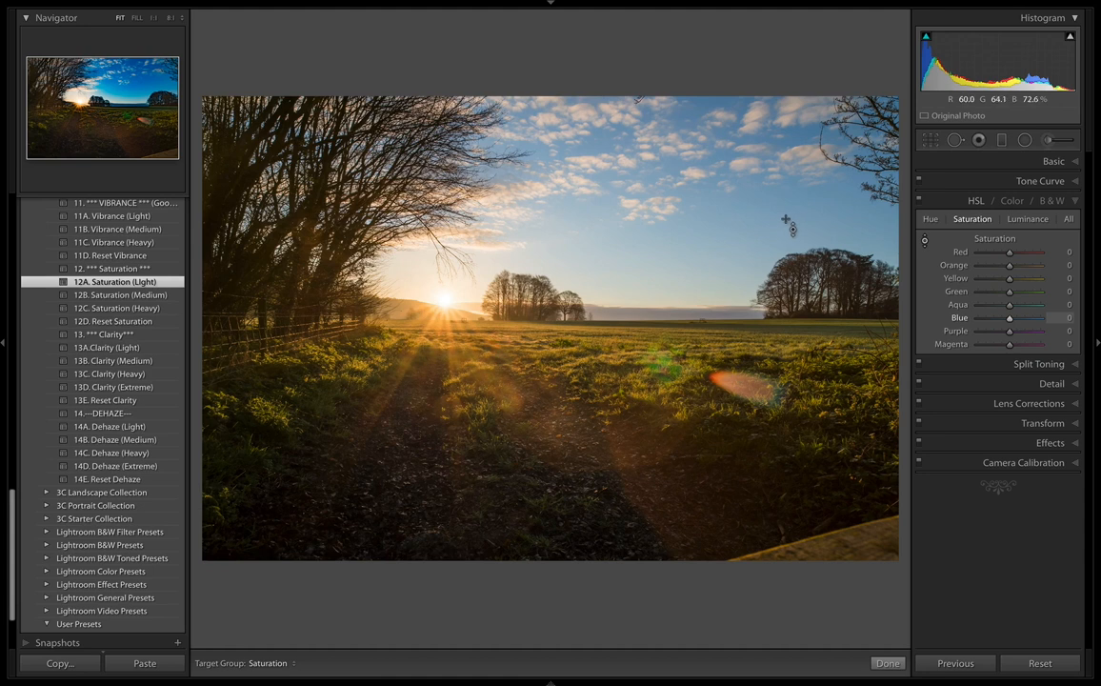
pyautogui.moveTo(789, 219); pyautogui.dragTo(789, 204)
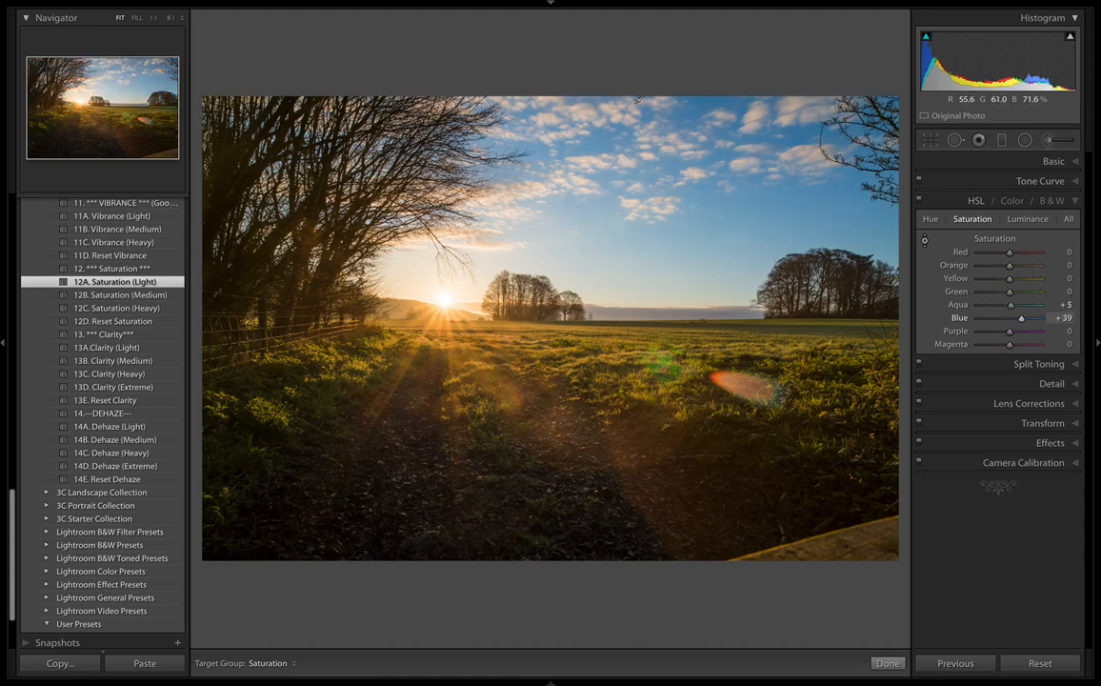
pyautogui.moveTo(790, 205); pyautogui.dragTo(789, 228)
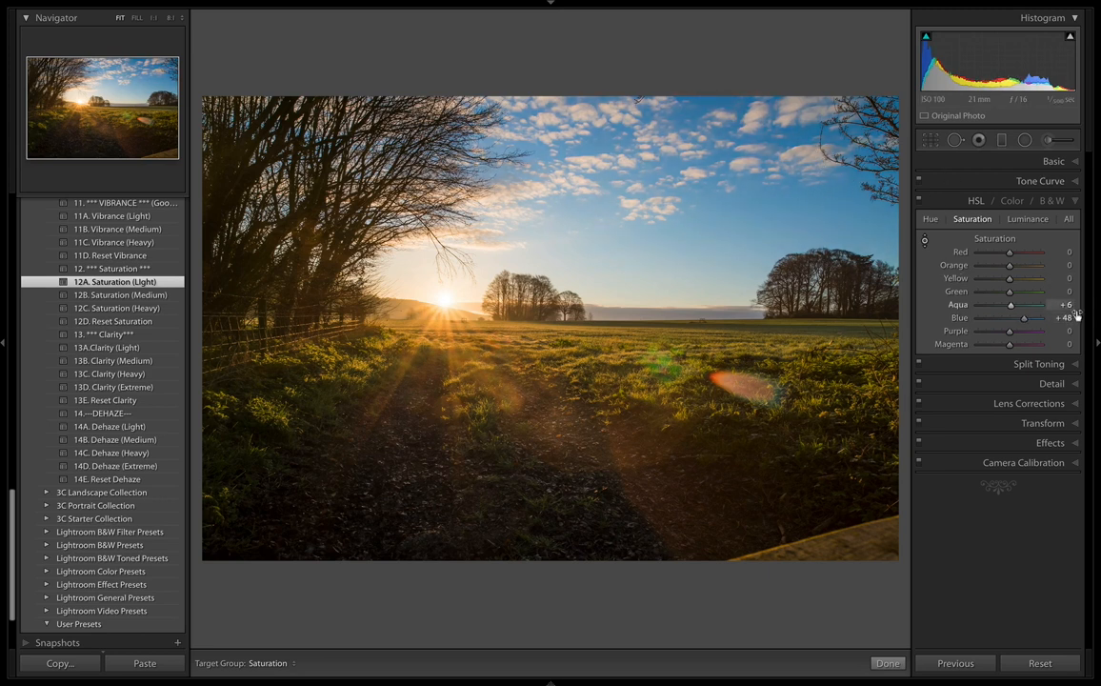
# - Compare the photo with and without the HSL adjustment, and compare the full edit with the original version
pyautogui.click(920, 201)
pyautogui.click(920, 201)
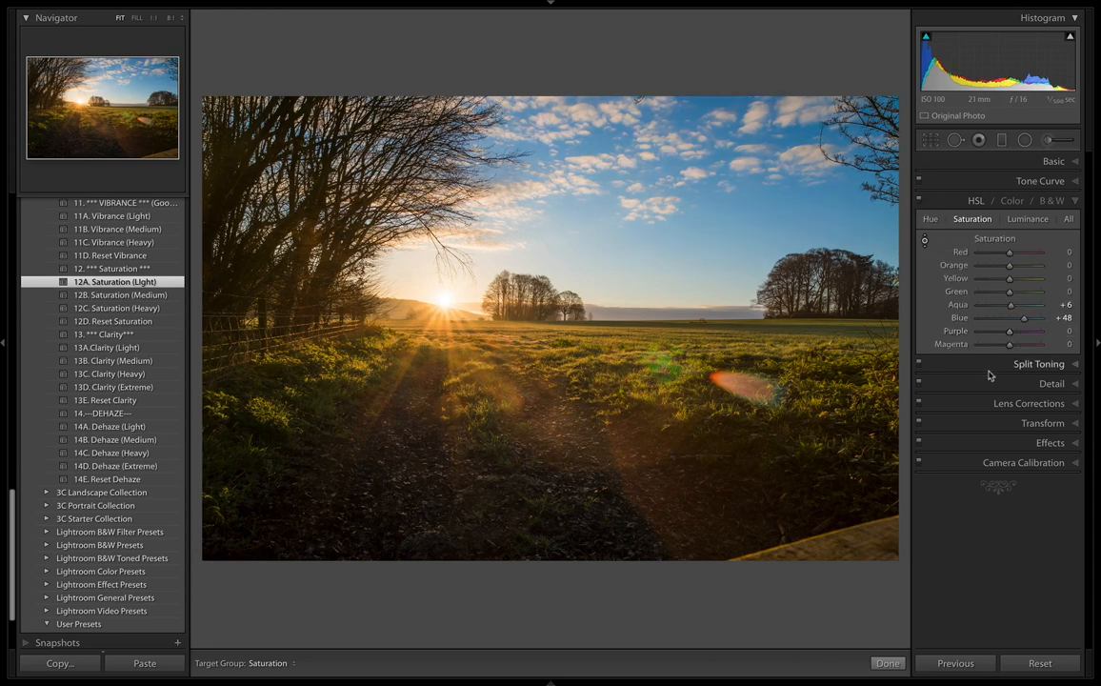
pyautogui.press('\\')
pyautogui.press('\\')
pyautogui.press('\\')
pyautogui.press('\\')
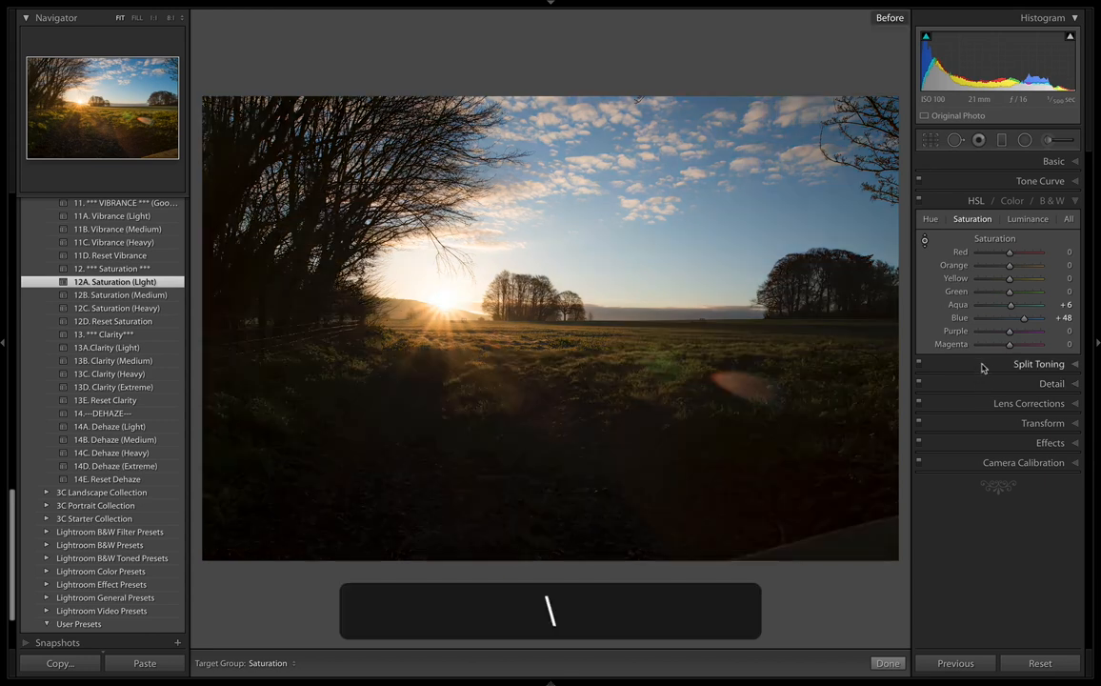
pyautogui.press('\\')
pyautogui.press('\\')
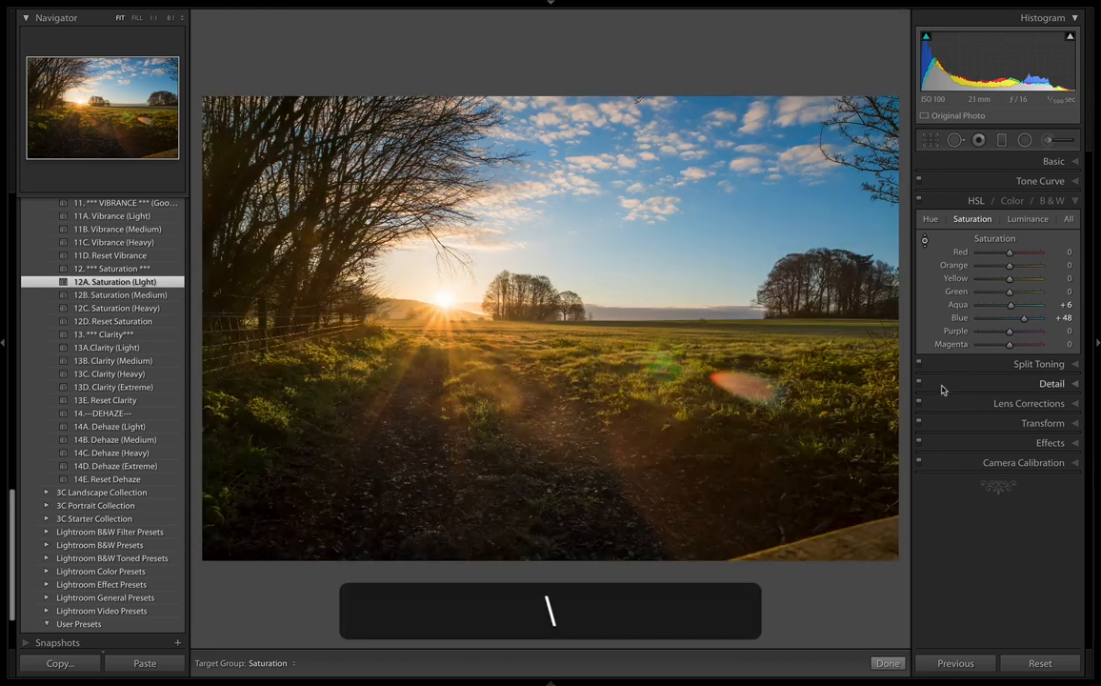
# - Send the edited photo to Photoshop, finish the targeted adjustment, and switch to Photoshop with its window filling the screen
pyautogui.press('super+e')
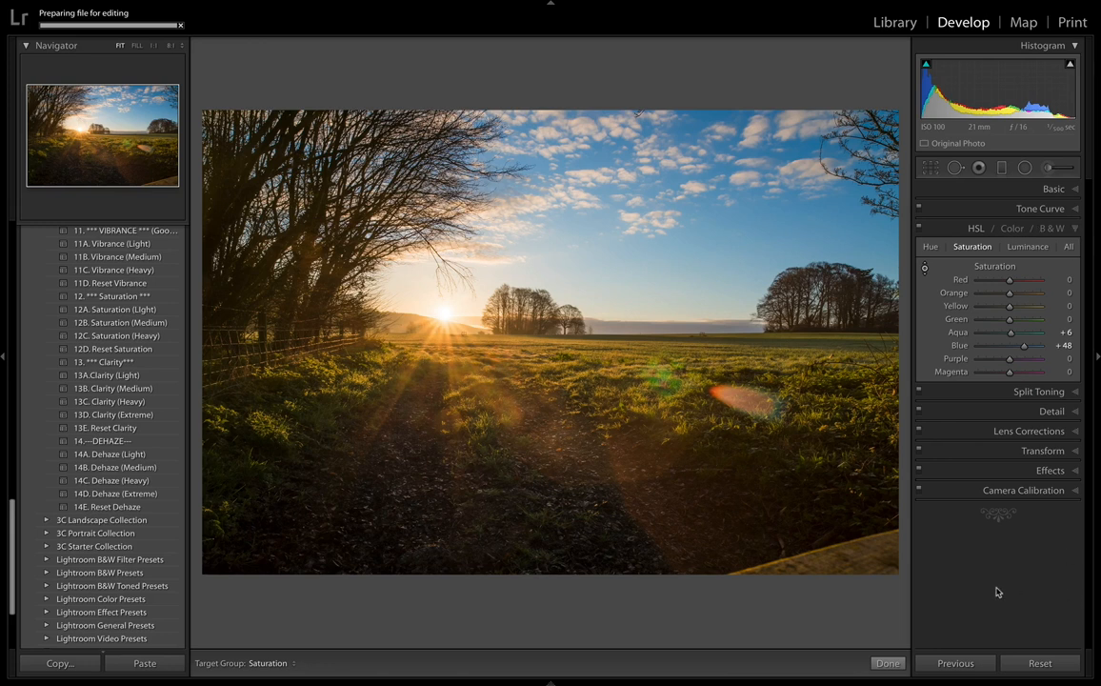
pyautogui.click(889, 664)
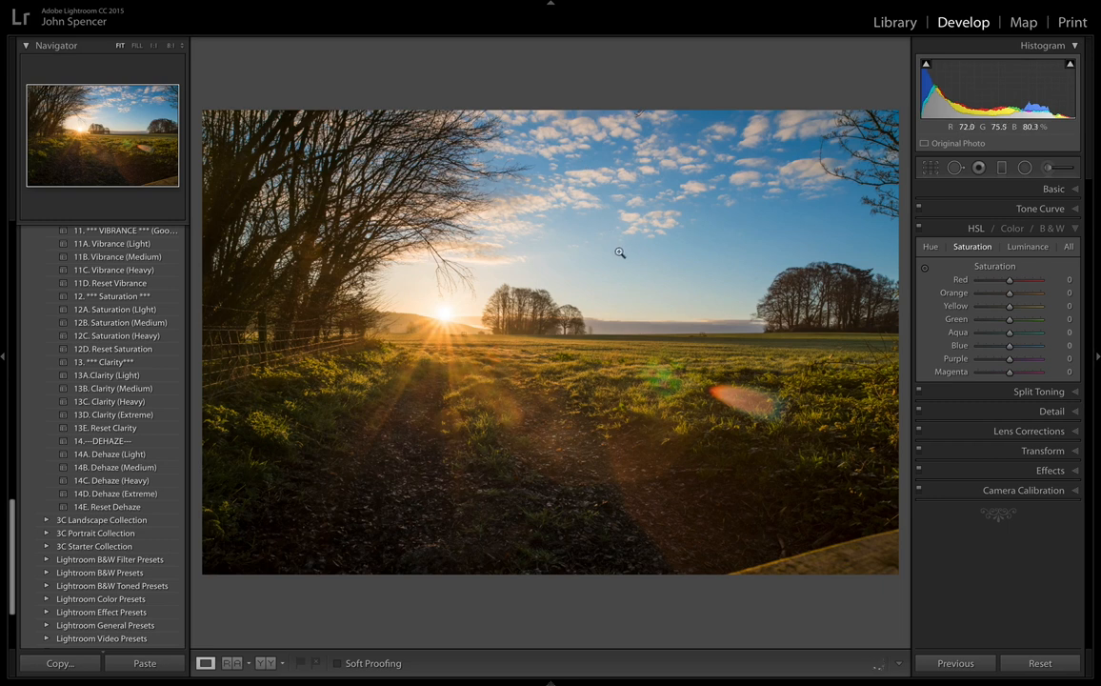
pyautogui.press('super+Tab')
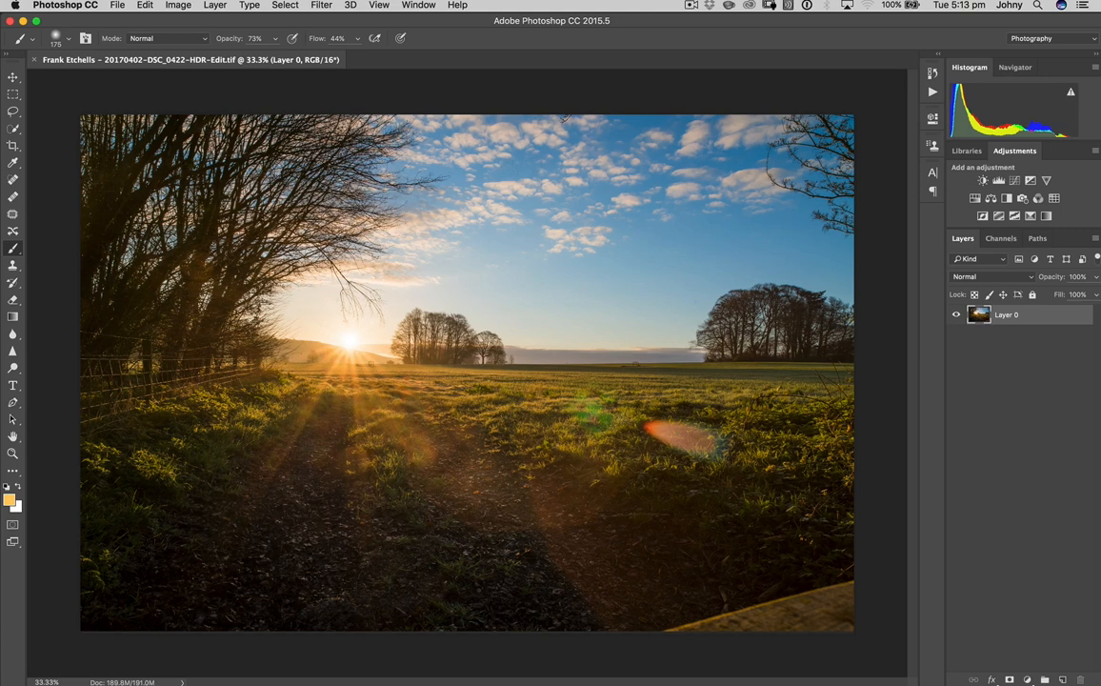
pyautogui.moveTo(632, 22); pyautogui.dragTo(13, 183)
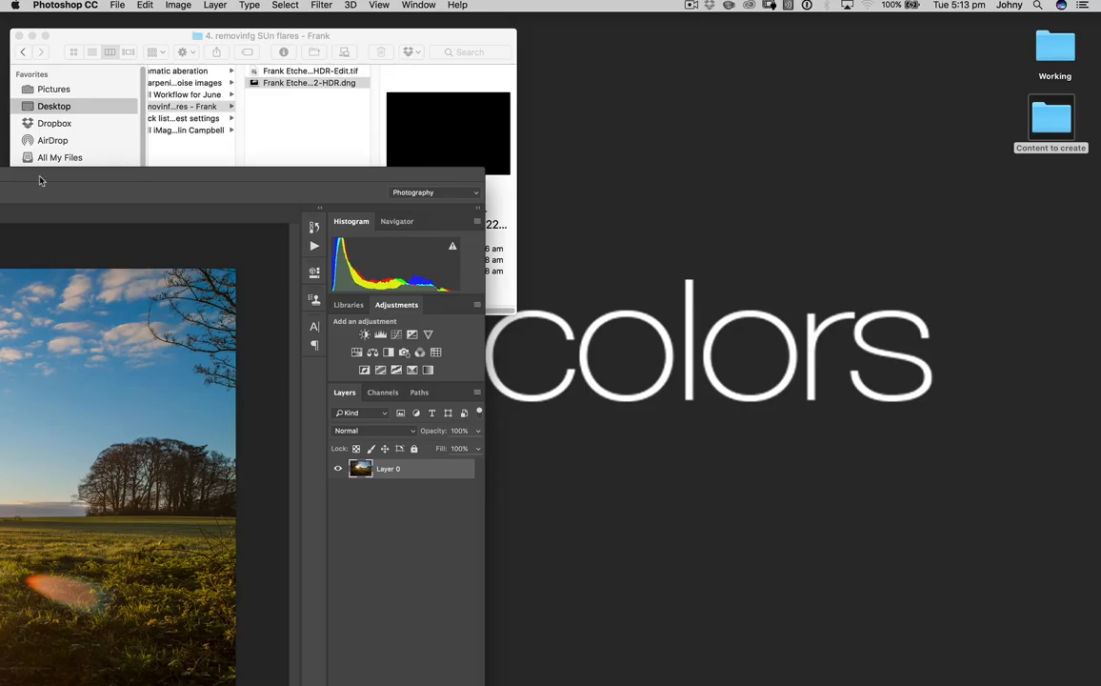
pyautogui.doubleClick(117, 184)
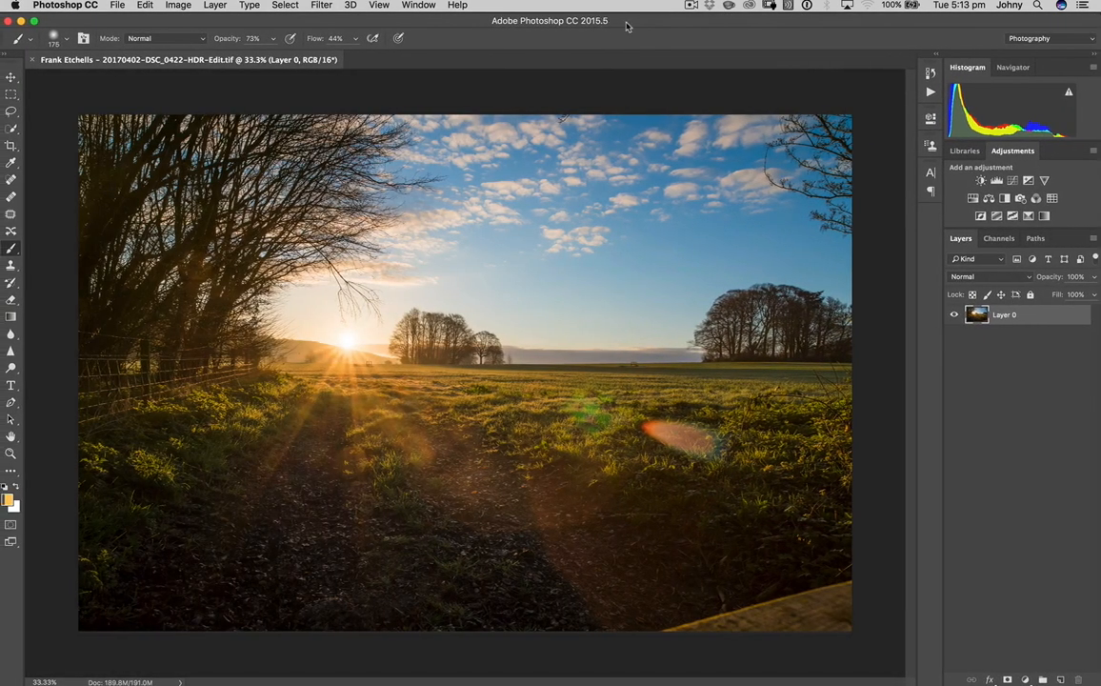
# - Remove the small stray twig at the upper edge of the sky with the content-aware Spot Healing Brush
pyautogui.click(10, 180)
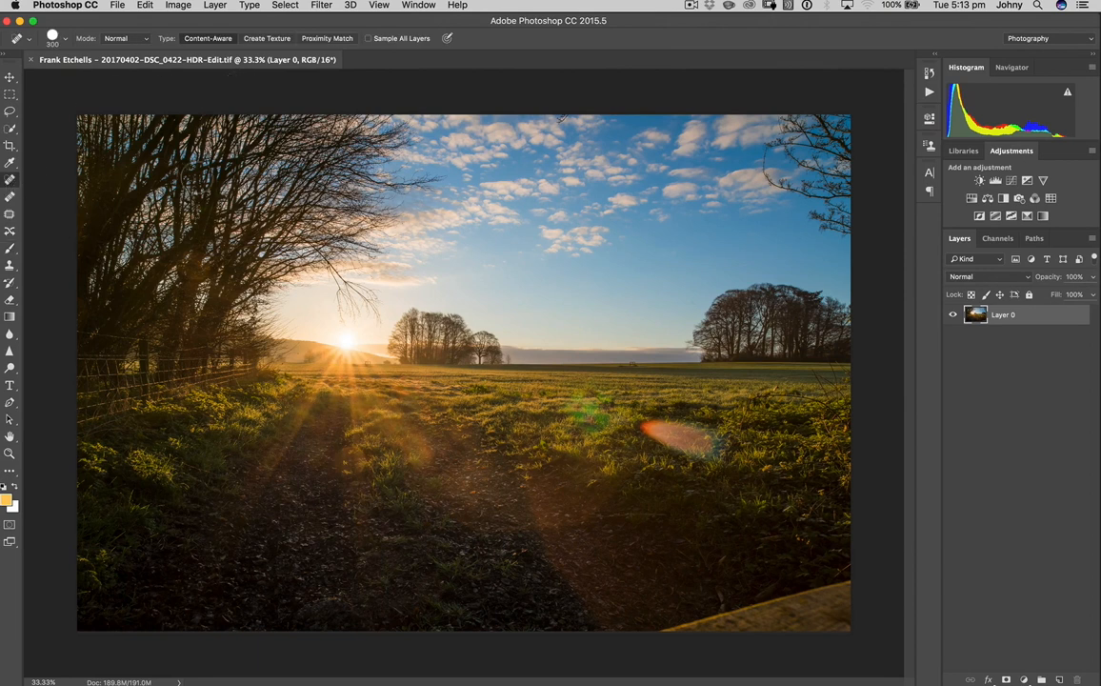
pyautogui.press('super+equal')
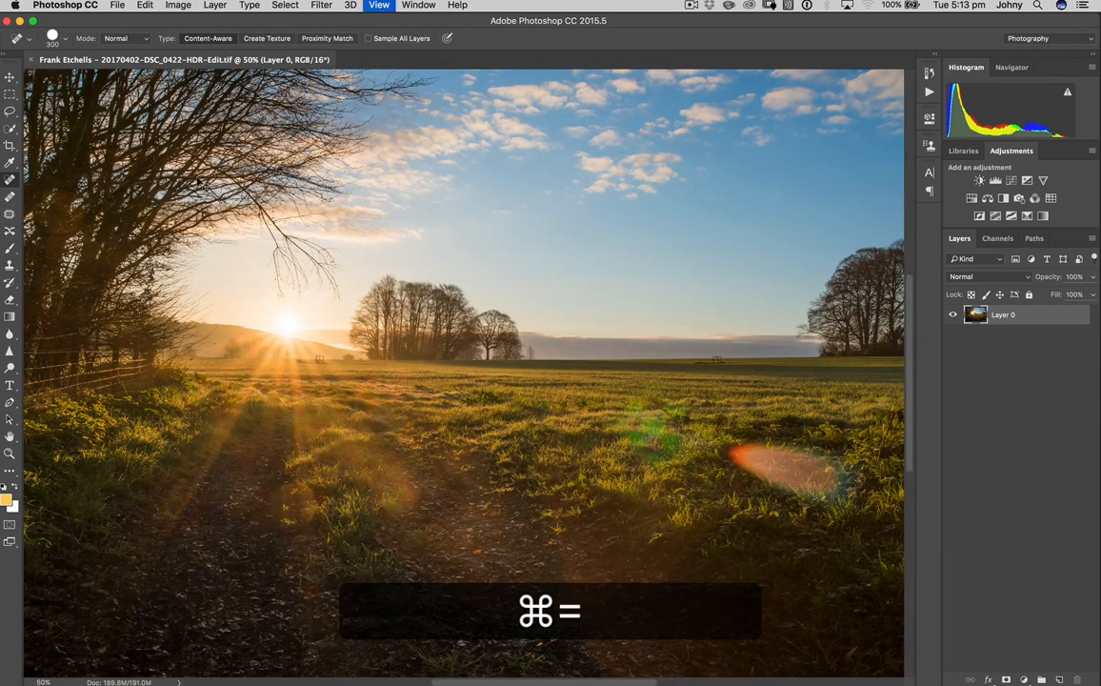
pyautogui.press('super+equal')
pyautogui.press('space')
pyautogui.moveTo(613, 193)
pyautogui.mouseDown()
pyautogui.moveTo(619, 300)
pyautogui.moveTo(580, 460)
pyautogui.mouseUp()
pyautogui.moveTo(647, 153); pyautogui.dragTo(647, 213)
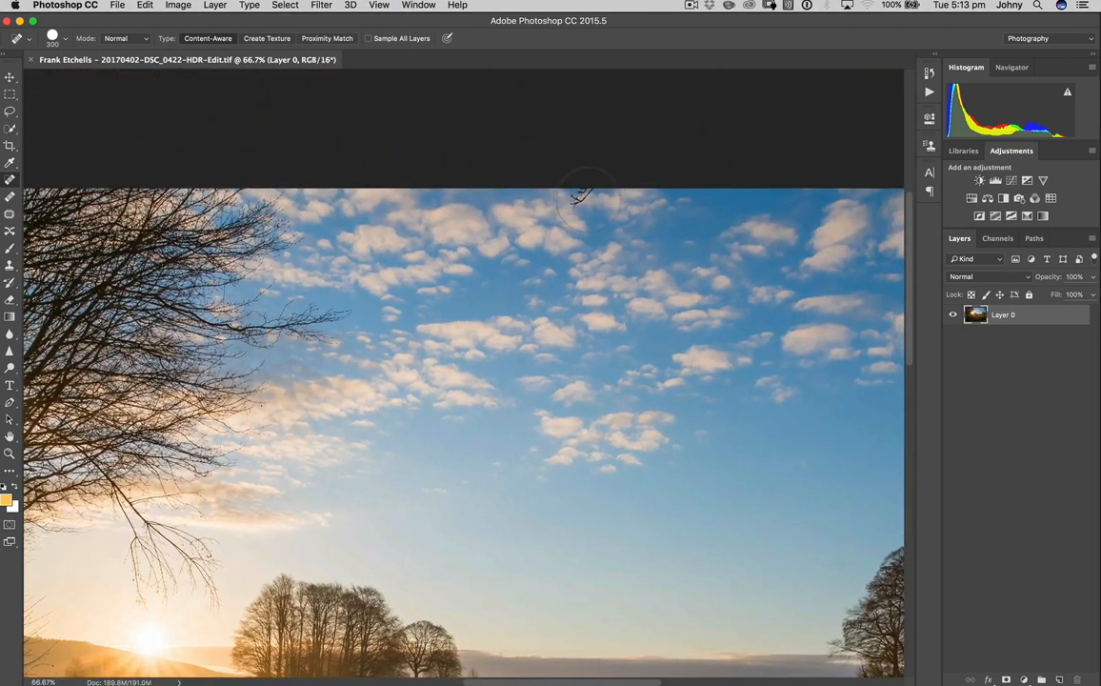
pyautogui.click(578, 194)
# - Remove the green lens flare from the grass in the middle of the field with the content-aware Spot Healing Brush
pyautogui.scroll(-10, 586, 330)
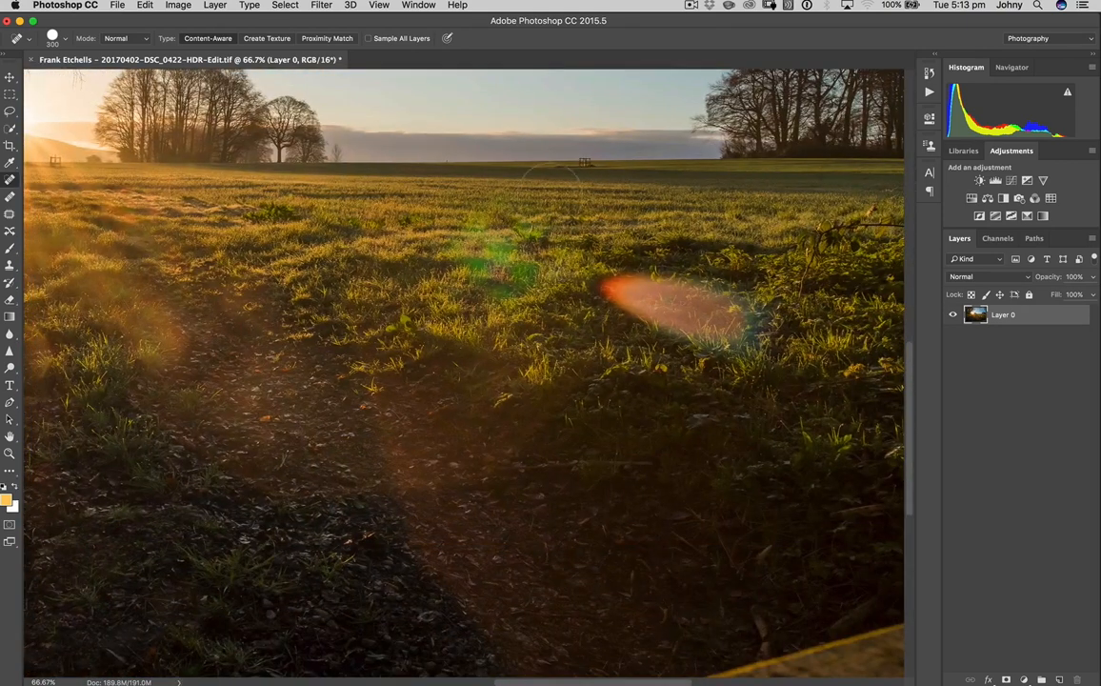
pyautogui.press('super+equal')
pyautogui.moveTo(602, 205)
pyautogui.mouseDown()
pyautogui.moveTo(624, 281)
pyautogui.moveTo(584, 231)
pyautogui.mouseUp()
pyautogui.moveTo(510, 225); pyautogui.dragTo(499, 224)
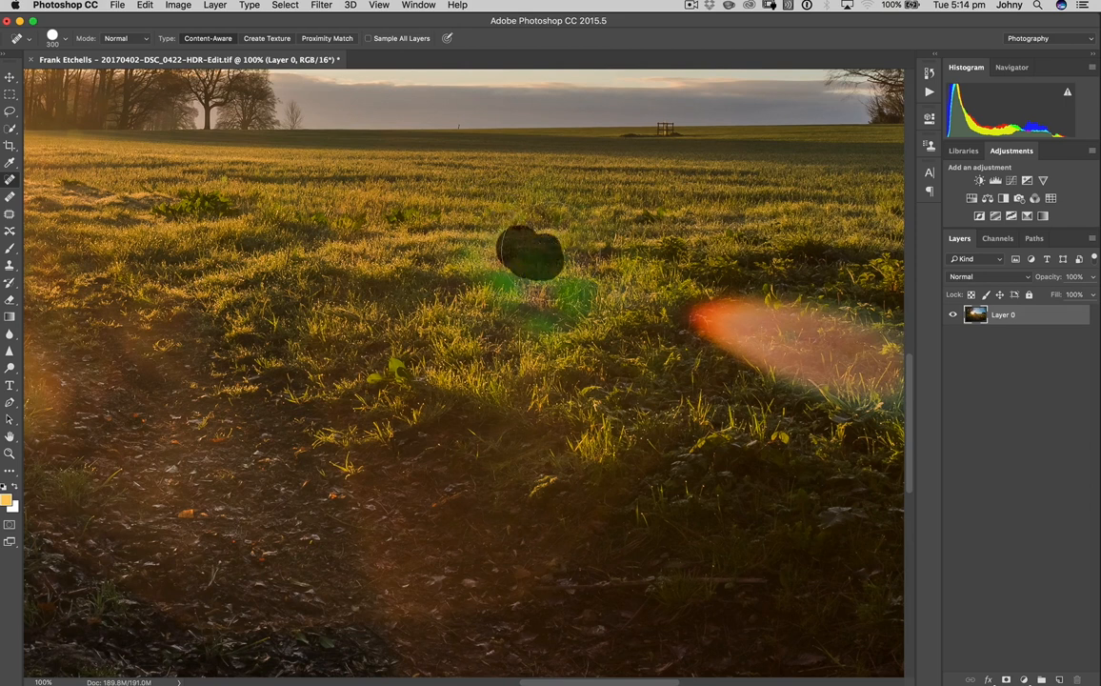
pyautogui.moveTo(530, 253); pyautogui.dragTo(529, 253)
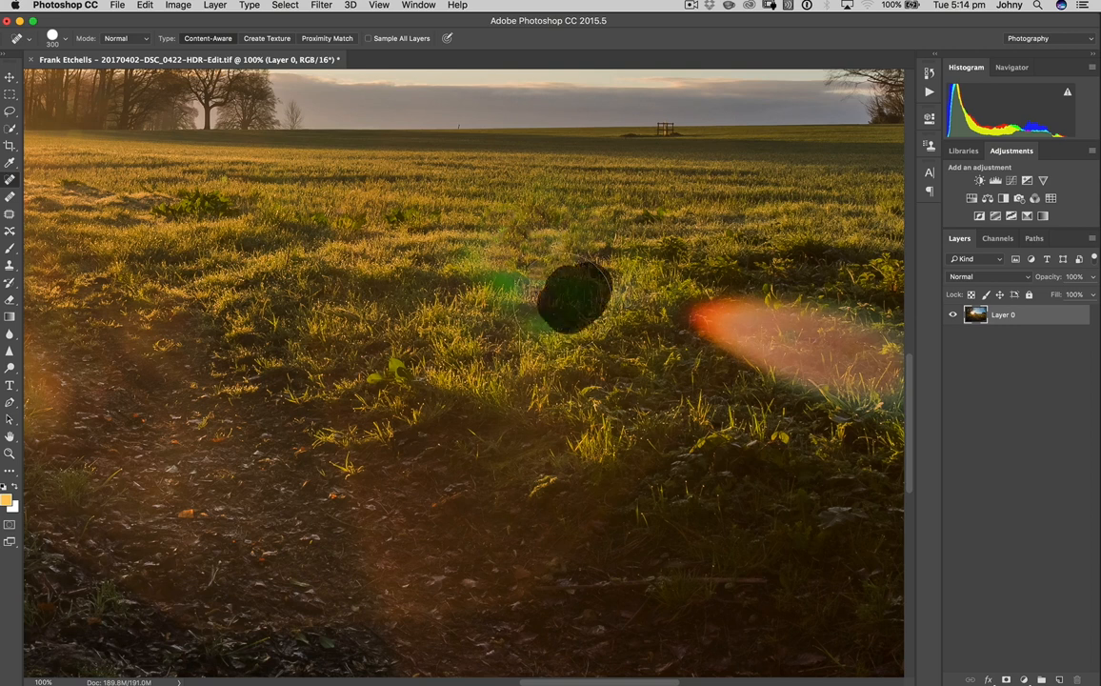
pyautogui.moveTo(569, 296); pyautogui.dragTo(518, 281)
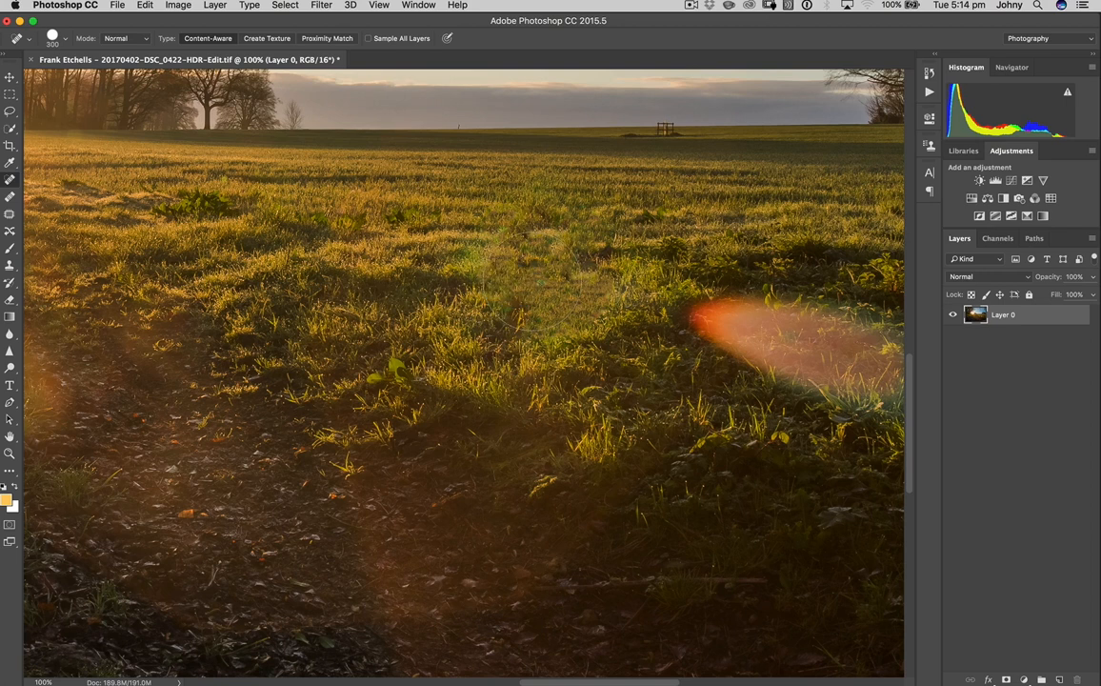
pyautogui.click(564, 274)
pyautogui.click(590, 283)
pyautogui.click(598, 292)
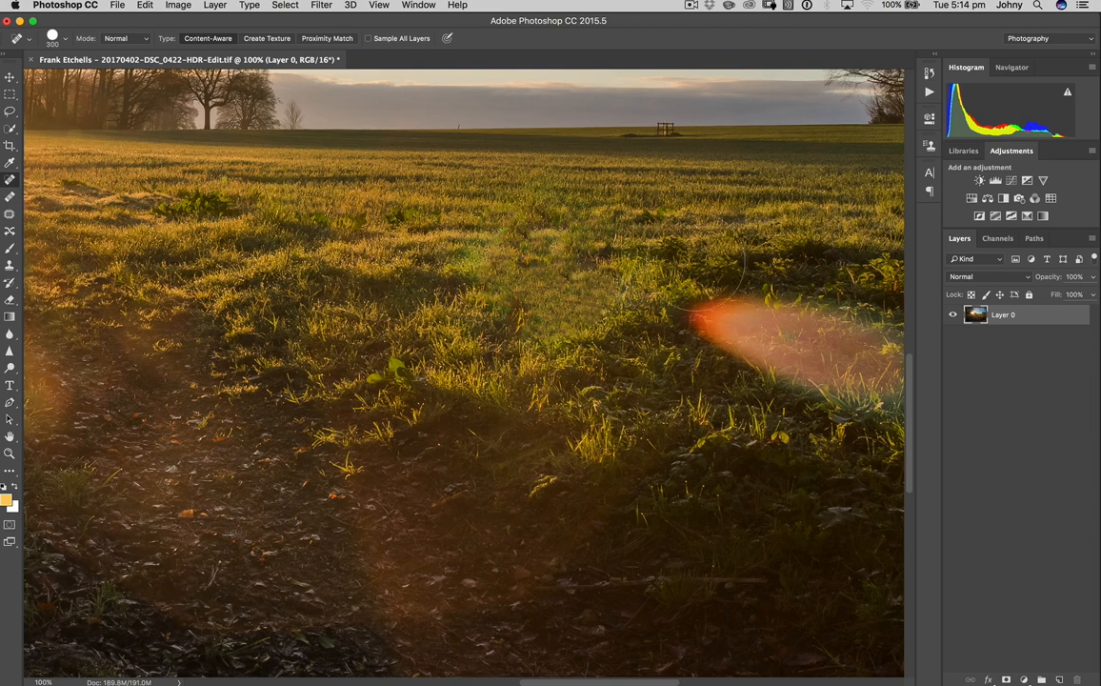
# - Select the large red lens flare in the grass, including its bluish end, with a loose Lasso outline
pyautogui.moveTo(541, 295); pyautogui.dragTo(324, 266)
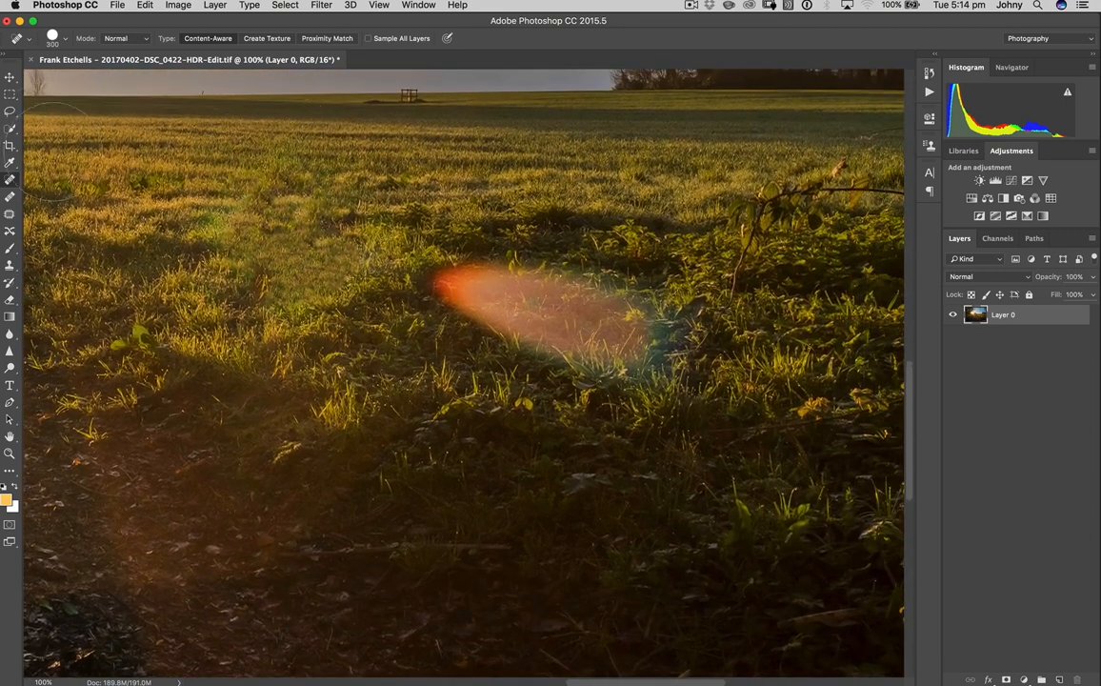
pyautogui.click(14, 111)
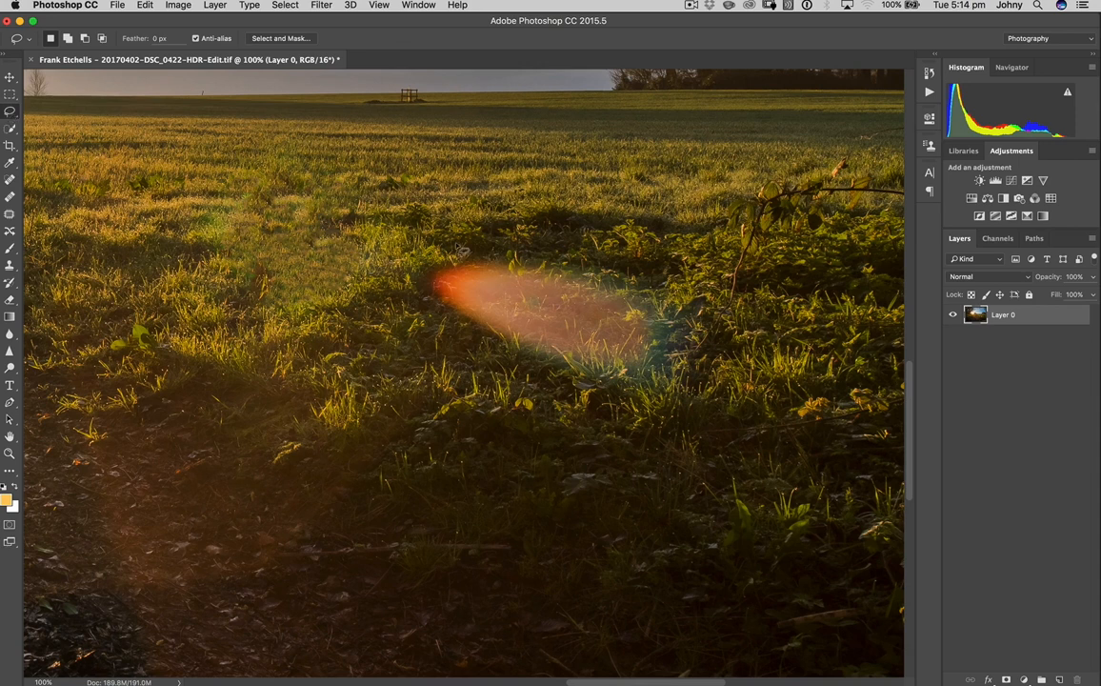
pyautogui.moveTo(482, 250)
pyautogui.mouseDown()
pyautogui.moveTo(426, 253)
pyautogui.moveTo(414, 281)
pyautogui.moveTo(417, 312)
pyautogui.moveTo(460, 360)
pyautogui.moveTo(550, 391)
pyautogui.moveTo(640, 407)
pyautogui.mouseUp()
pyautogui.moveTo(615, 364)
pyautogui.mouseDown()
pyautogui.moveTo(631, 267)
pyautogui.moveTo(474, 230)
pyautogui.mouseUp()
# - Fill the selected red flare area with Content-Aware contents, using Normal mode, 100% opacity and Color Adaptation
pyautogui.rightClick(572, 299)
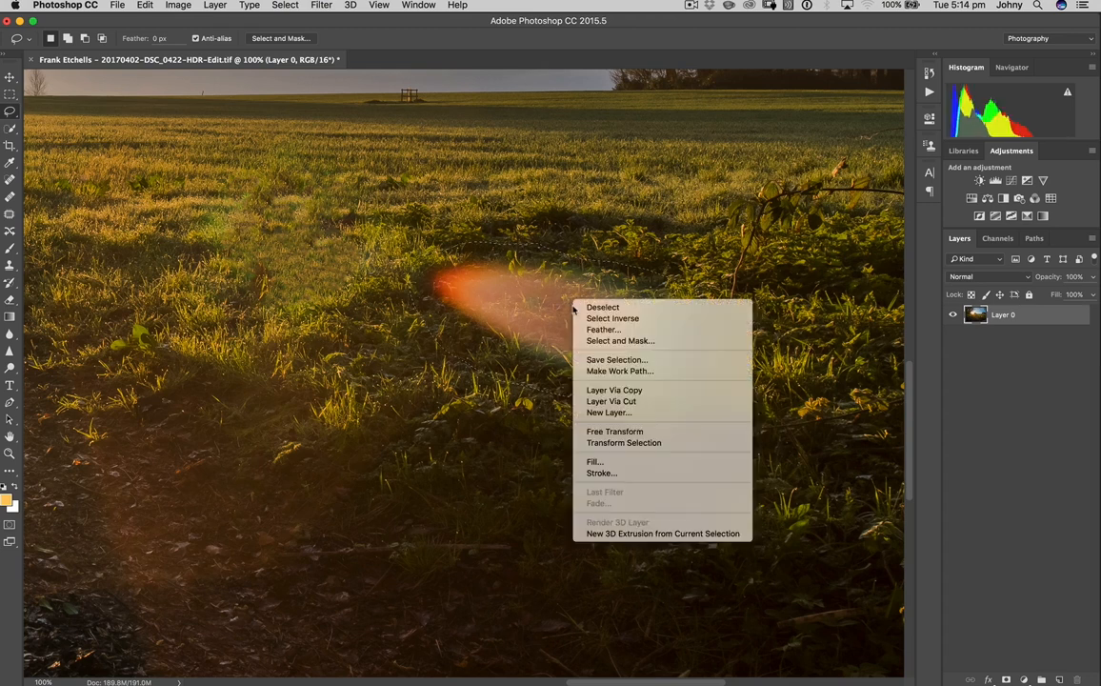
pyautogui.click(610, 465)
pyautogui.moveTo(575, 249); pyautogui.dragTo(668, 159)
pyautogui.click(691, 180)
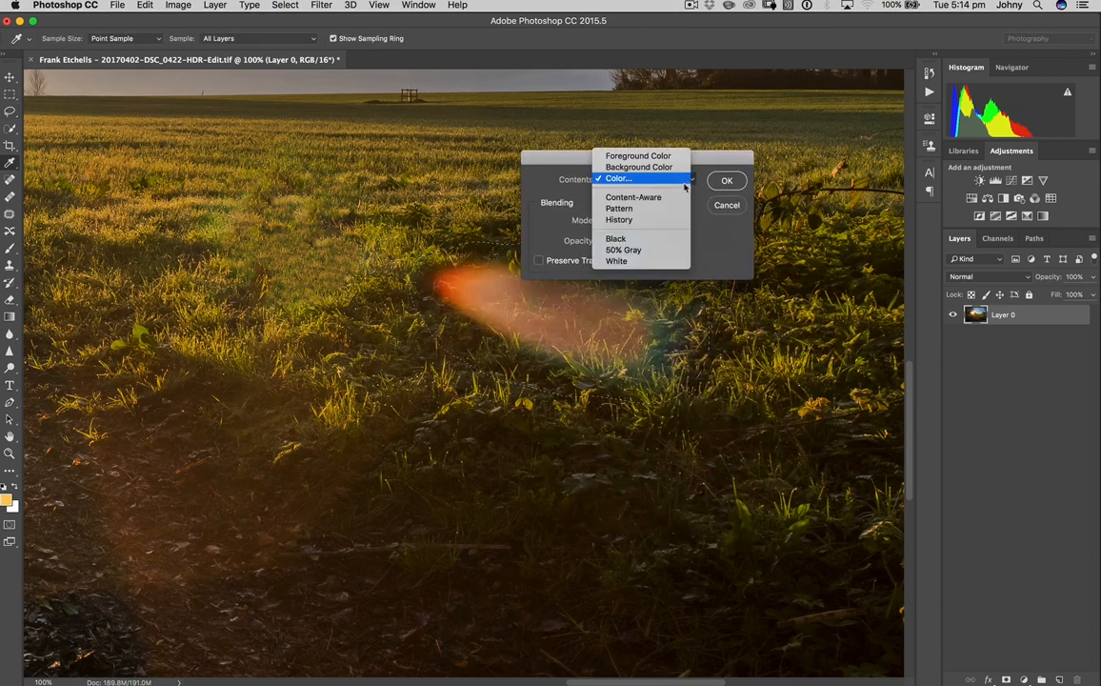
pyautogui.click(678, 197)
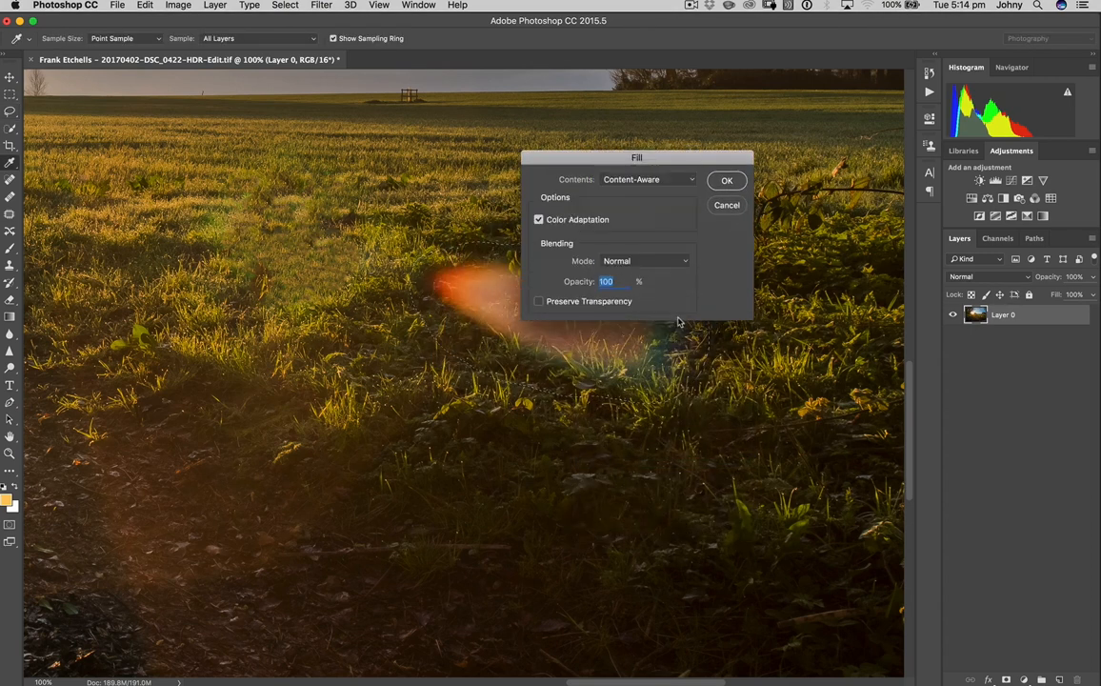
pyautogui.click(727, 181)
pyautogui.click(727, 180)
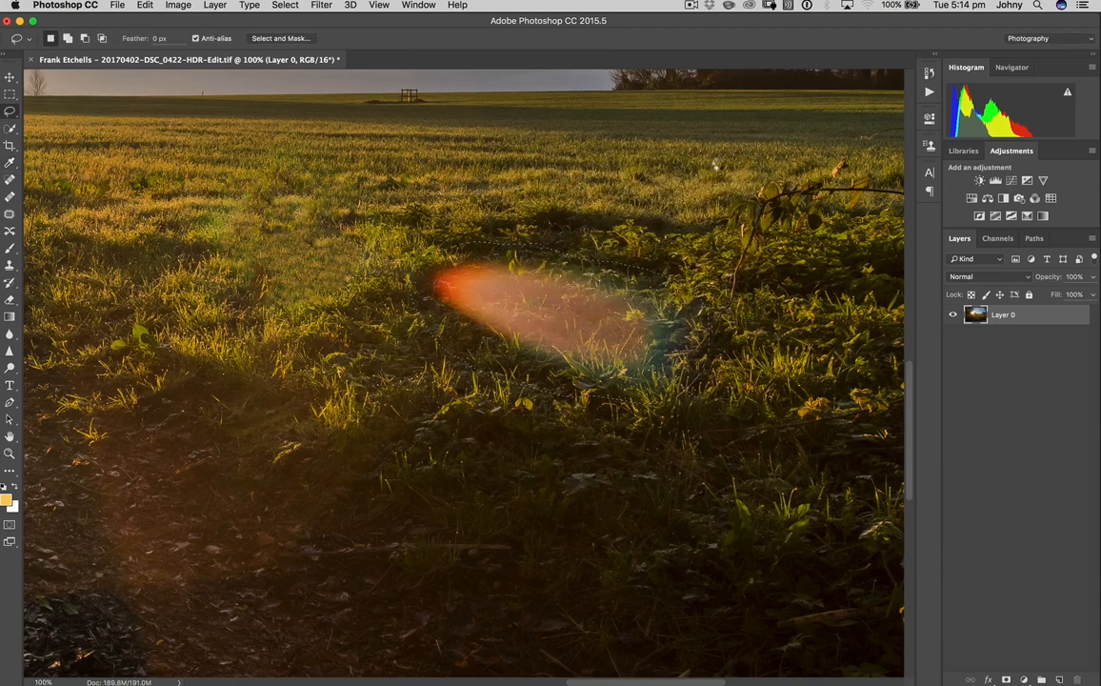
pyautogui.press('super+d')
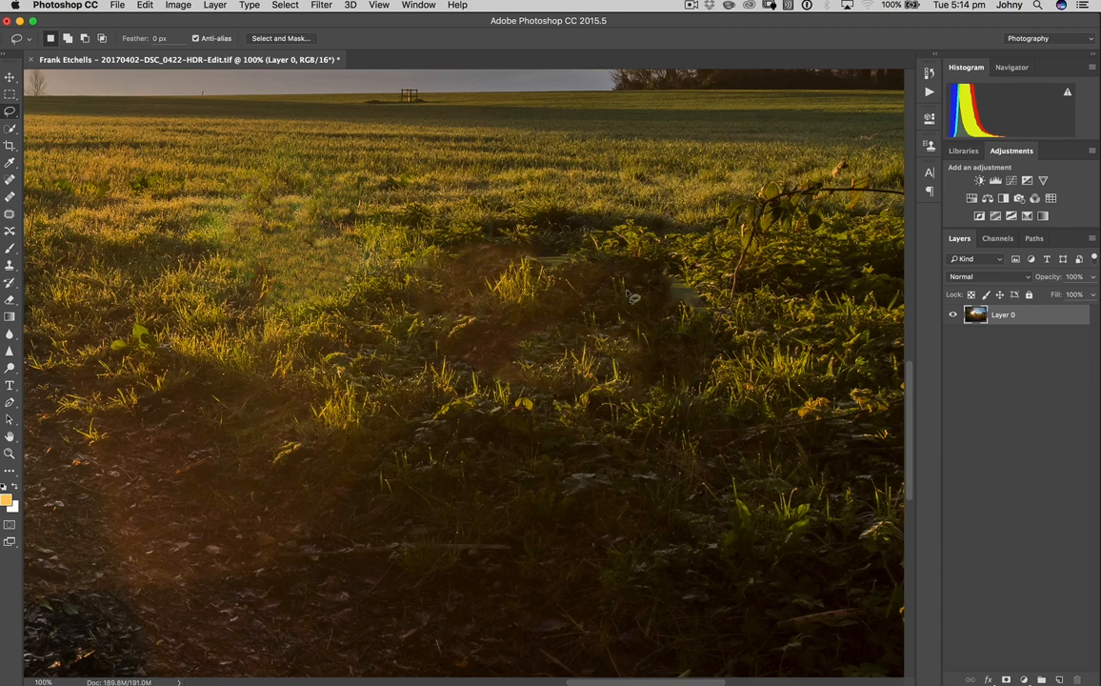
# - Clear the selection and heal the leftover pale and discoloured spots around the filled area with the Spot Healing Brush
pyautogui.click(10, 180)
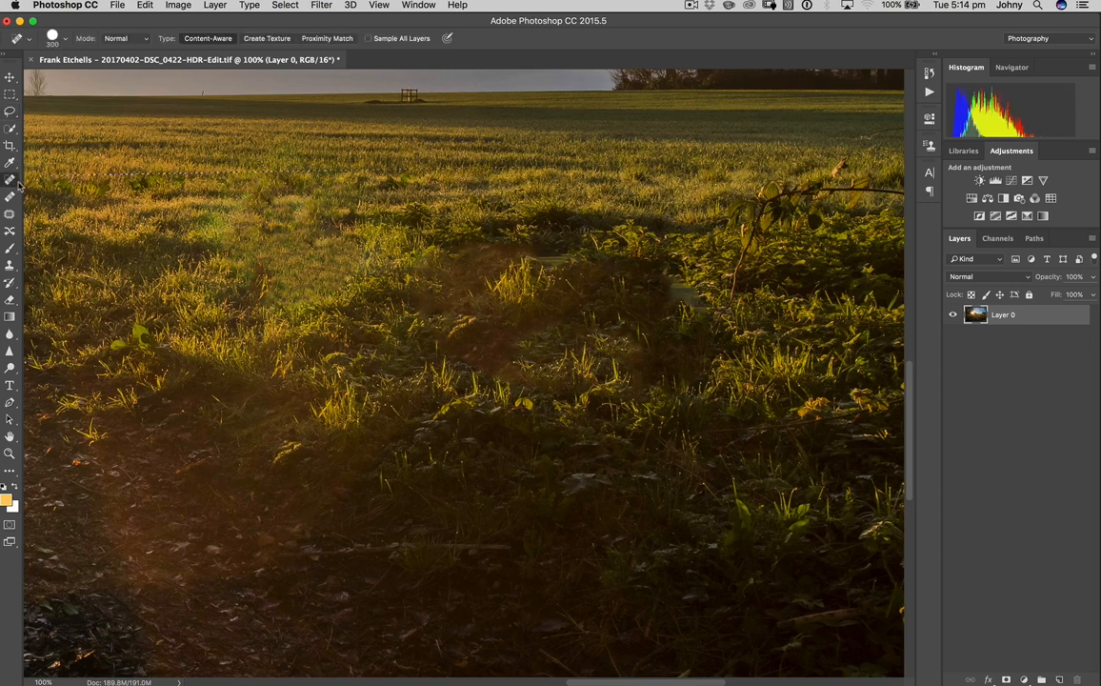
pyautogui.press('super+d')
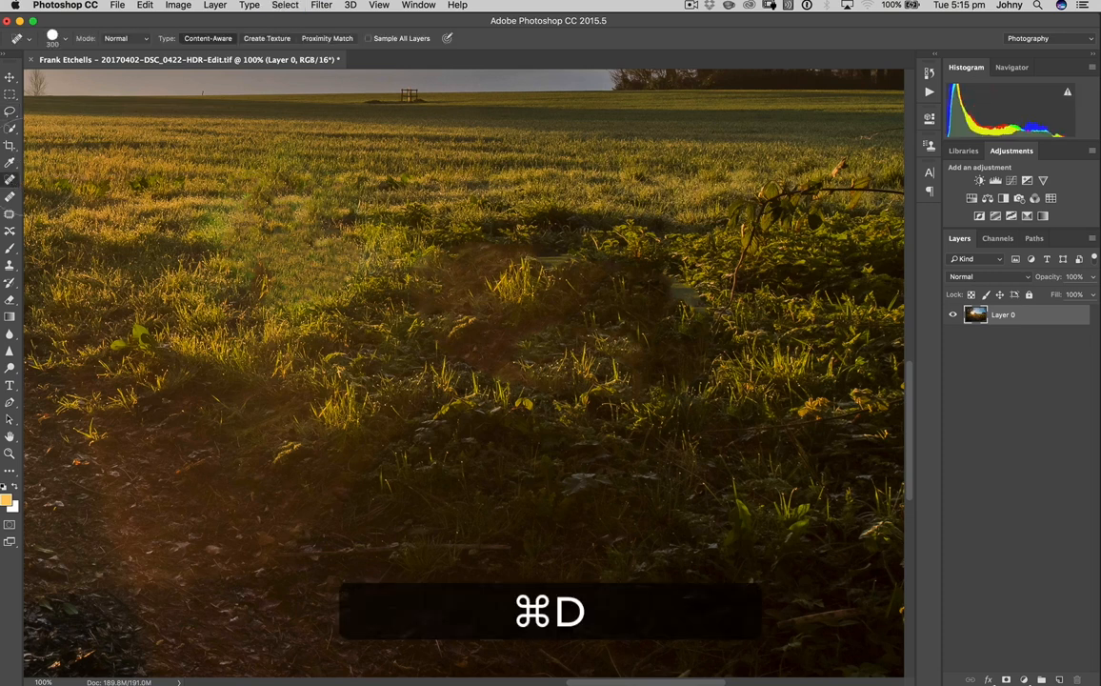
pyautogui.click(683, 300)
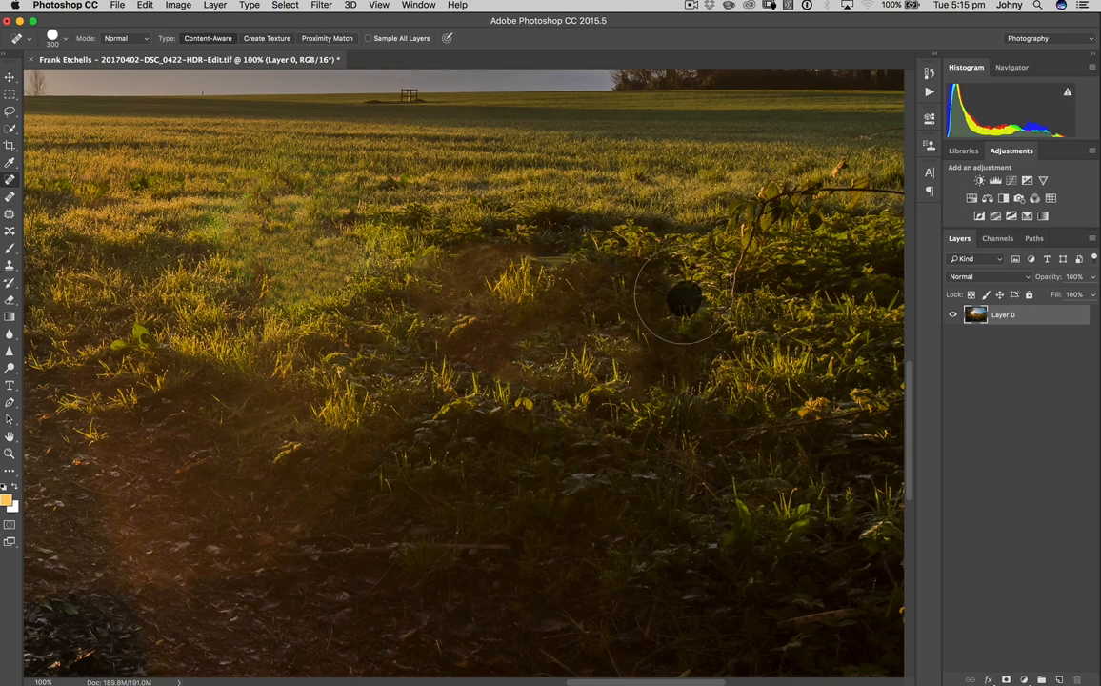
pyautogui.click(495, 260)
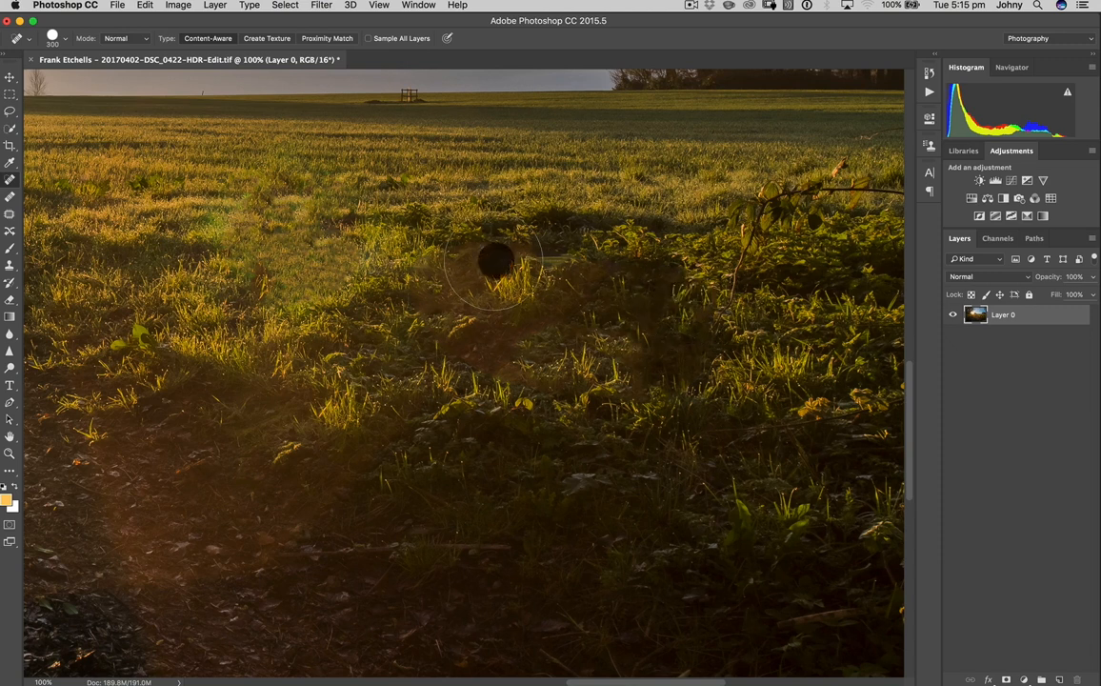
pyautogui.click(509, 253)
pyautogui.click(557, 256)
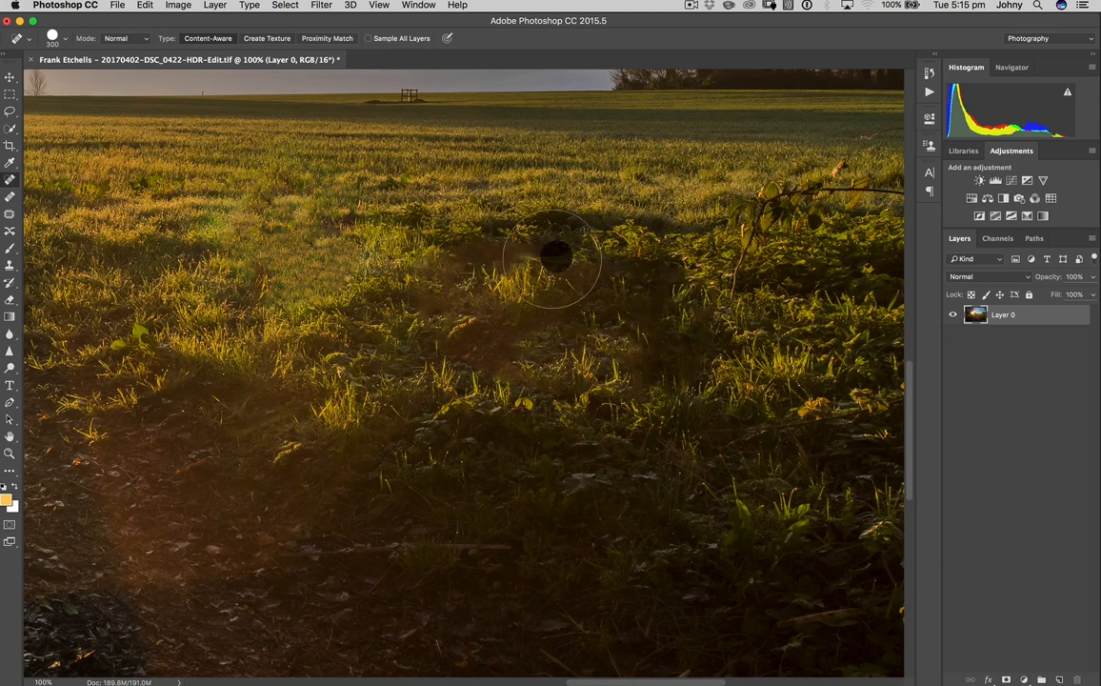
pyautogui.click(536, 250)
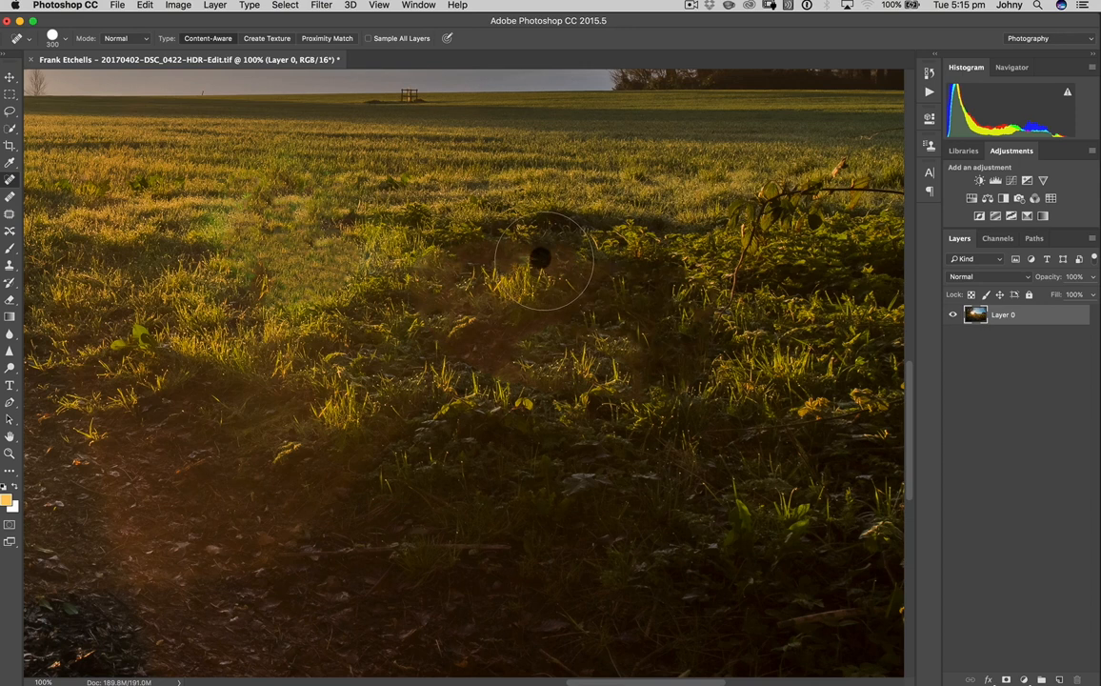
pyautogui.click(658, 370)
pyautogui.click(492, 357)
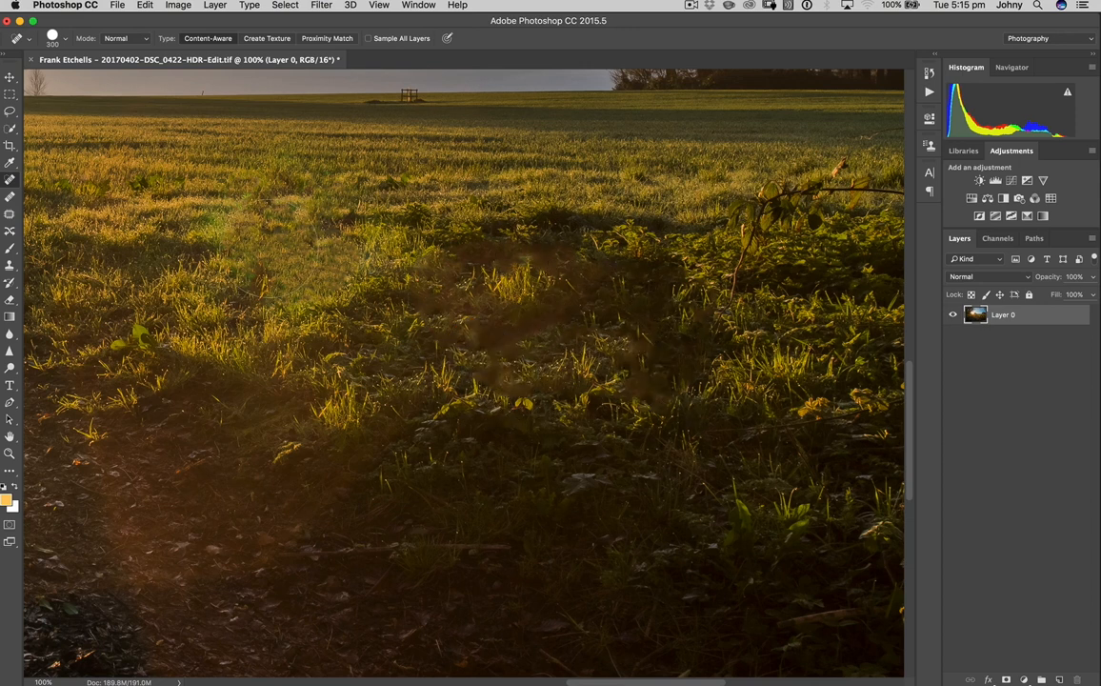
# - Examine the retouched field at overview and close-up zoom for remaining traces of the flares
pyautogui.press('super+minus')
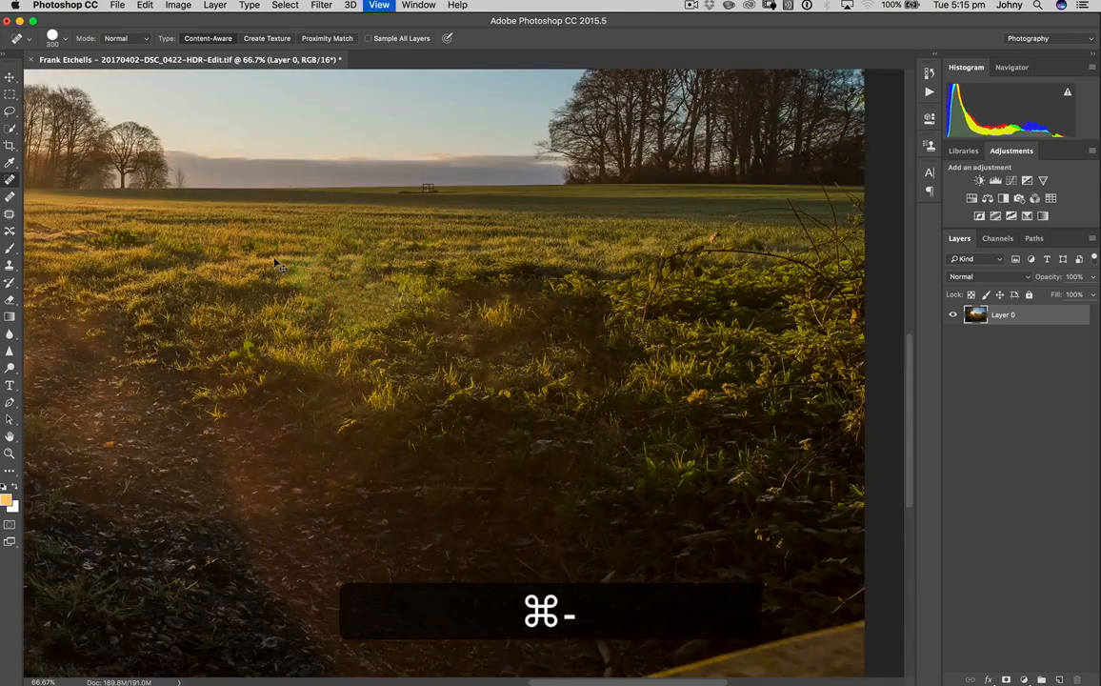
pyautogui.press('super+minus')
pyautogui.press('super+minus')
pyautogui.press('super+minus')
pyautogui.press('super+equal')
pyautogui.press('super+equal')
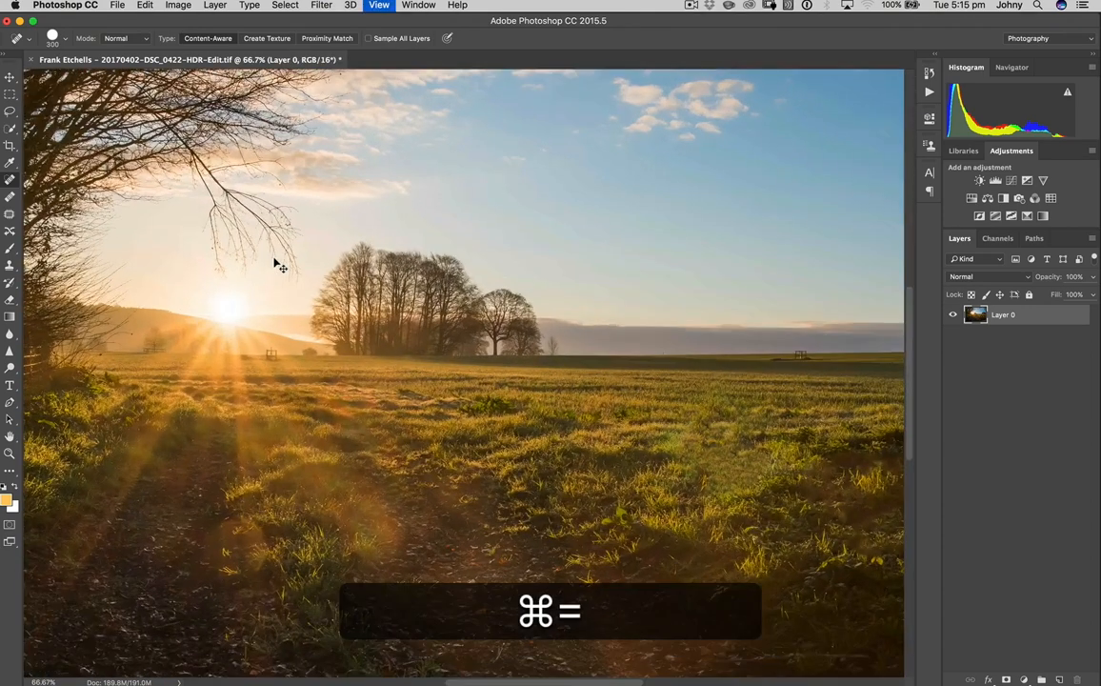
pyautogui.press('super+equal')
pyautogui.press('super+equal')
pyautogui.press('space')
pyautogui.moveTo(543, 250); pyautogui.dragTo(398, 208)
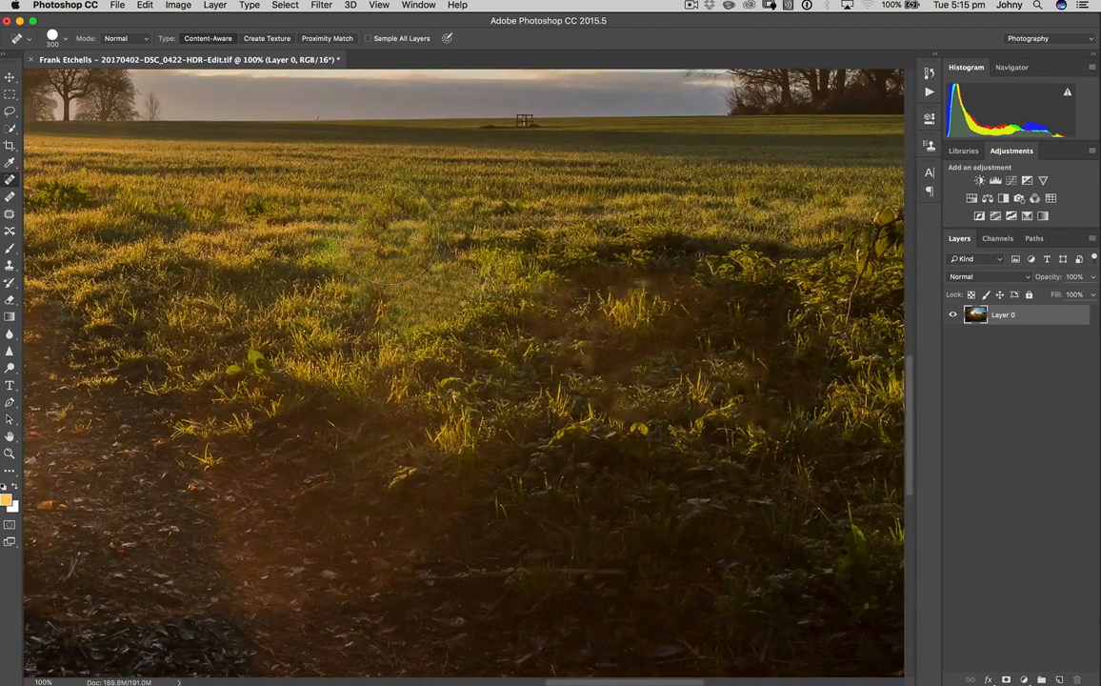
# - Set the Clone Stamp to a 300 px brush, 46% opacity and 48% flow, and clone grass over the filled area's right-hand dark patch
pyautogui.click(10, 266)
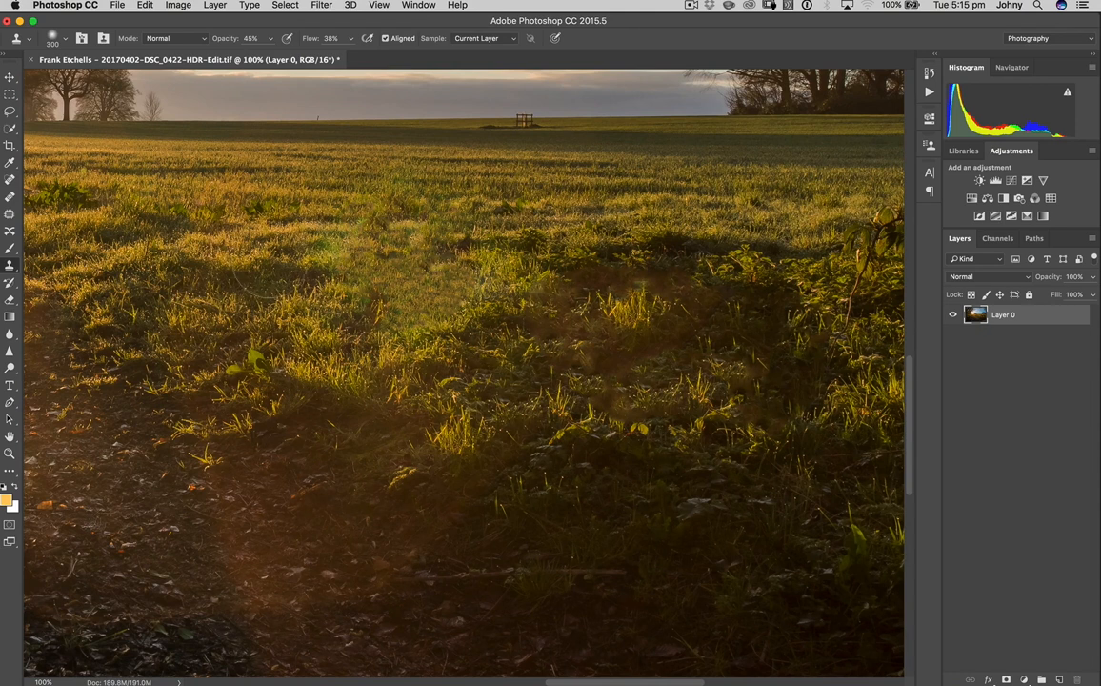
pyautogui.press(']')
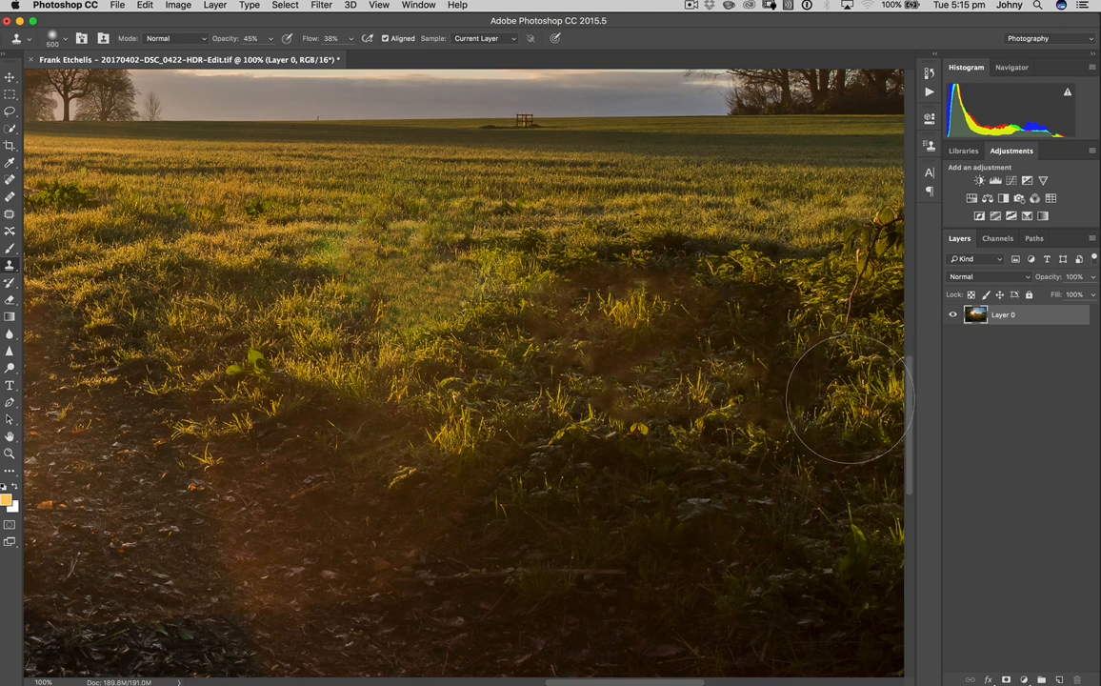
pyautogui.press('[')
pyautogui.press('[')
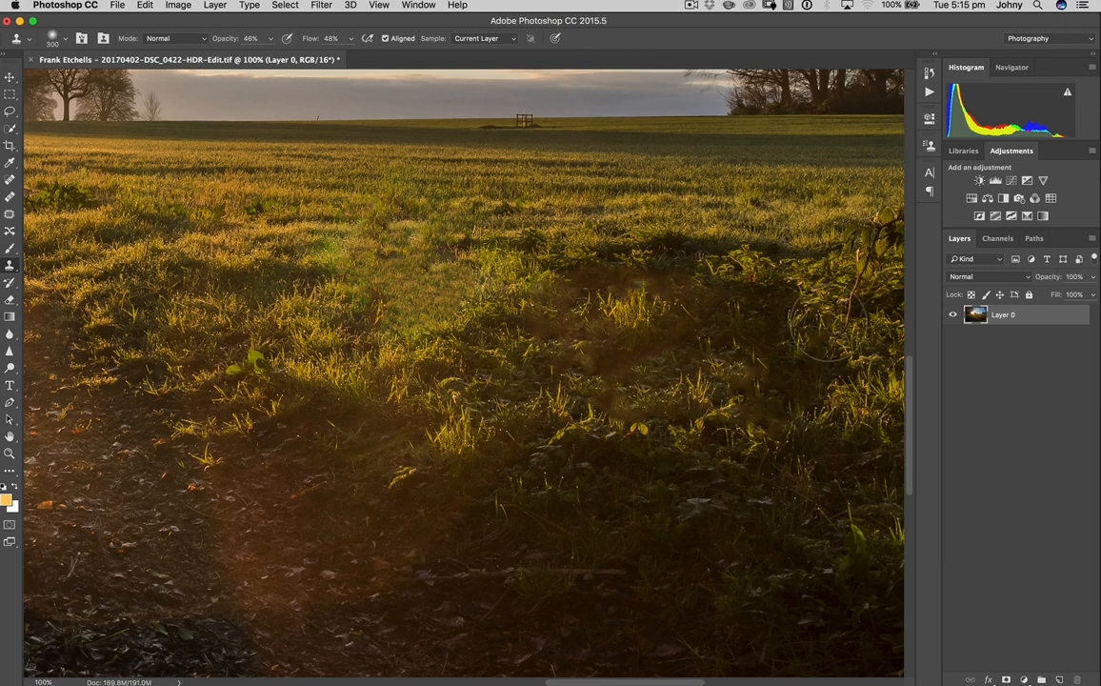
pyautogui.press('alt')
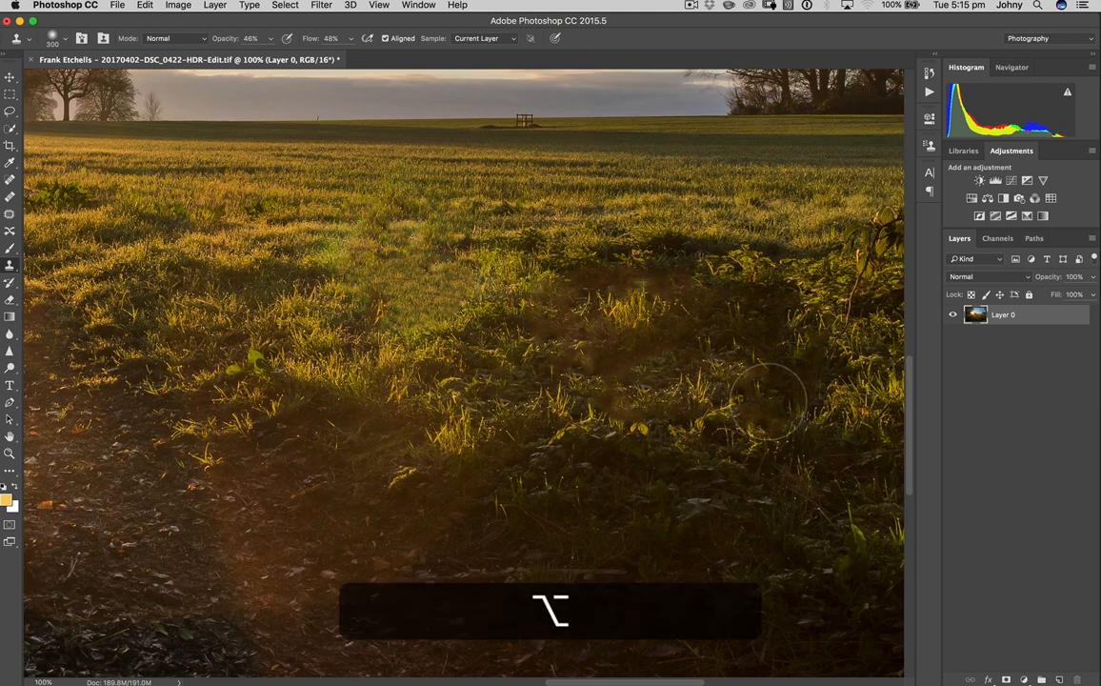
pyautogui.moveTo(768, 385); pyautogui.dragTo(789, 392)
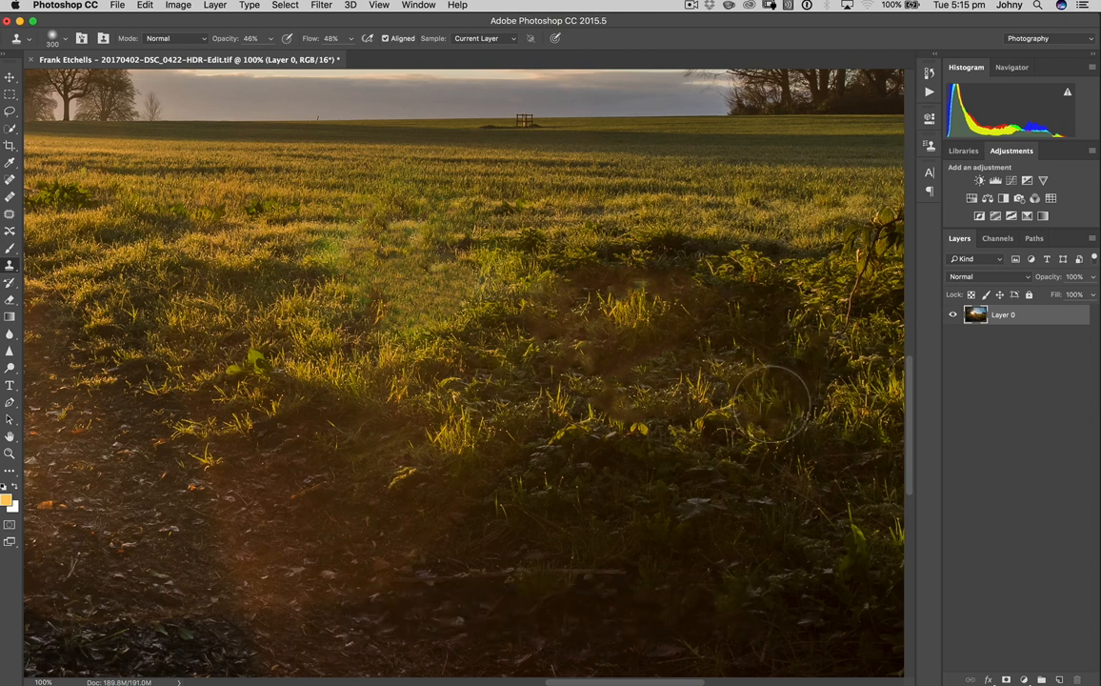
# - Clone nearby foliage and lit grass over the brownish patch along the upper part of the filled area
pyautogui.press('alt')
pyautogui.keyDown('alt'); pyautogui.click(821, 280); pyautogui.keyUp('alt')
pyautogui.moveTo(724, 296)
pyautogui.mouseDown()
pyautogui.moveTo(677, 309)
pyautogui.moveTo(674, 332)
pyautogui.moveTo(642, 344)
pyautogui.moveTo(678, 337)
pyautogui.mouseUp()
pyautogui.press('alt')
pyautogui.keyDown('alt'); pyautogui.click(459, 252); pyautogui.keyUp('alt')
pyautogui.moveTo(502, 269)
pyautogui.mouseDown()
pyautogui.moveTo(519, 268)
pyautogui.moveTo(552, 325)
pyautogui.moveTo(478, 296)
pyautogui.moveTo(582, 249)
pyautogui.moveTo(534, 258)
pyautogui.moveTo(554, 250)
pyautogui.mouseUp()
pyautogui.keyDown('alt'); pyautogui.click(466, 252); pyautogui.keyUp('alt')
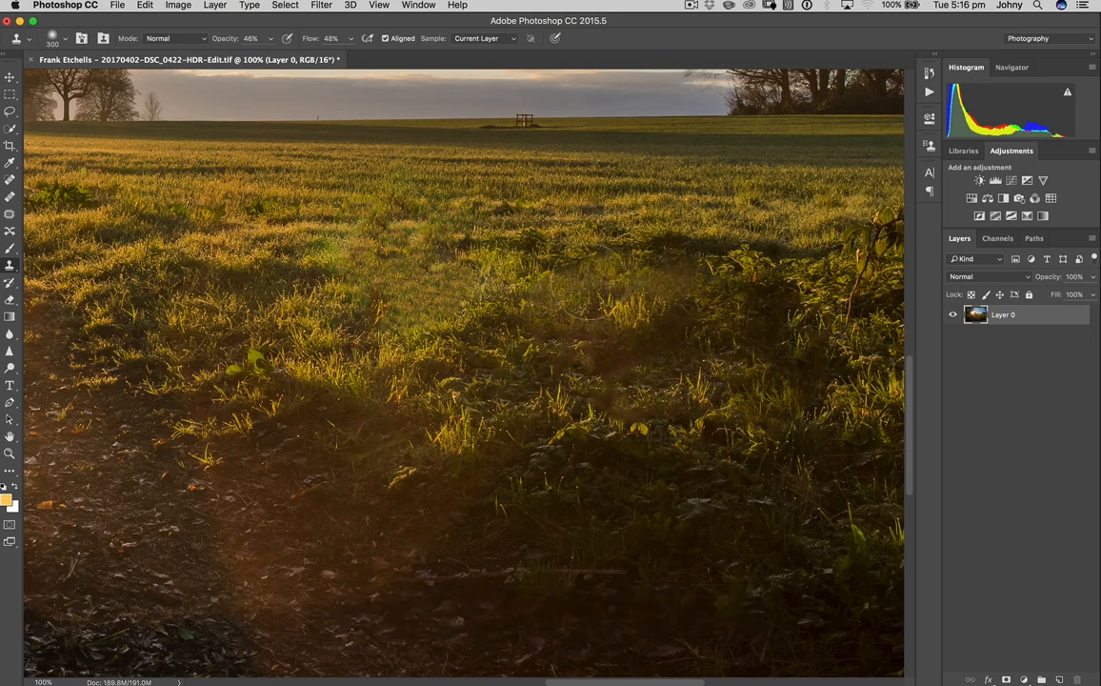
# - Blend the smudged patches in the middle and lower part of the filled area with freshly sampled grass
pyautogui.keyDown('alt'); pyautogui.click(721, 347); pyautogui.keyUp('alt')
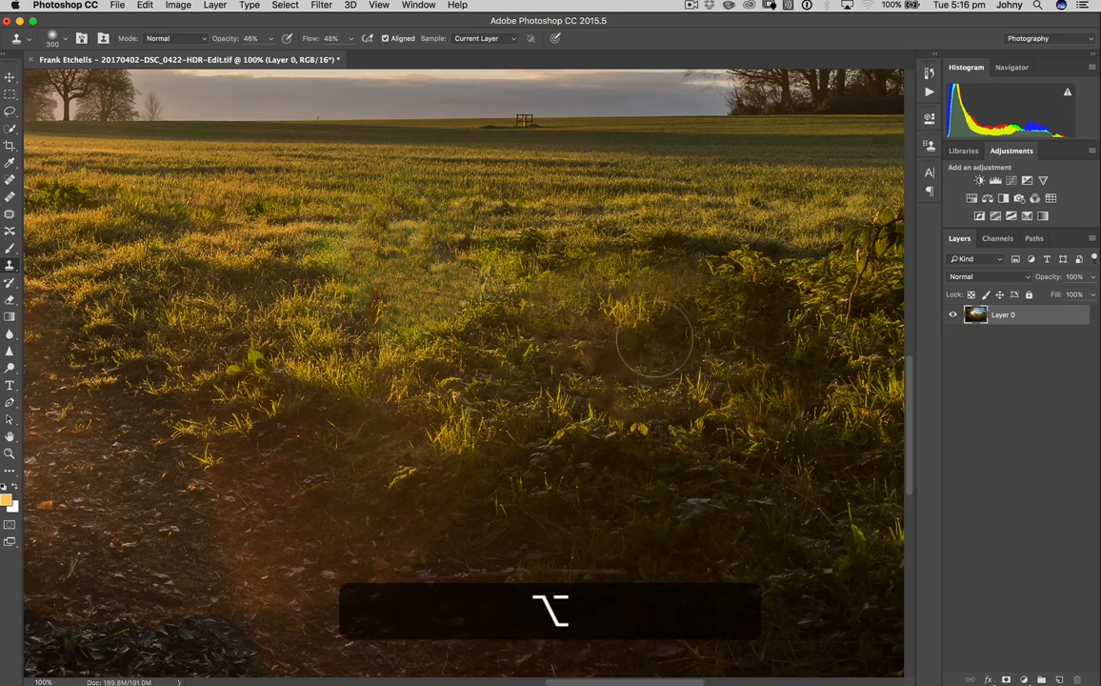
pyautogui.keyDown('alt'); pyautogui.click(655, 351); pyautogui.keyUp('alt')
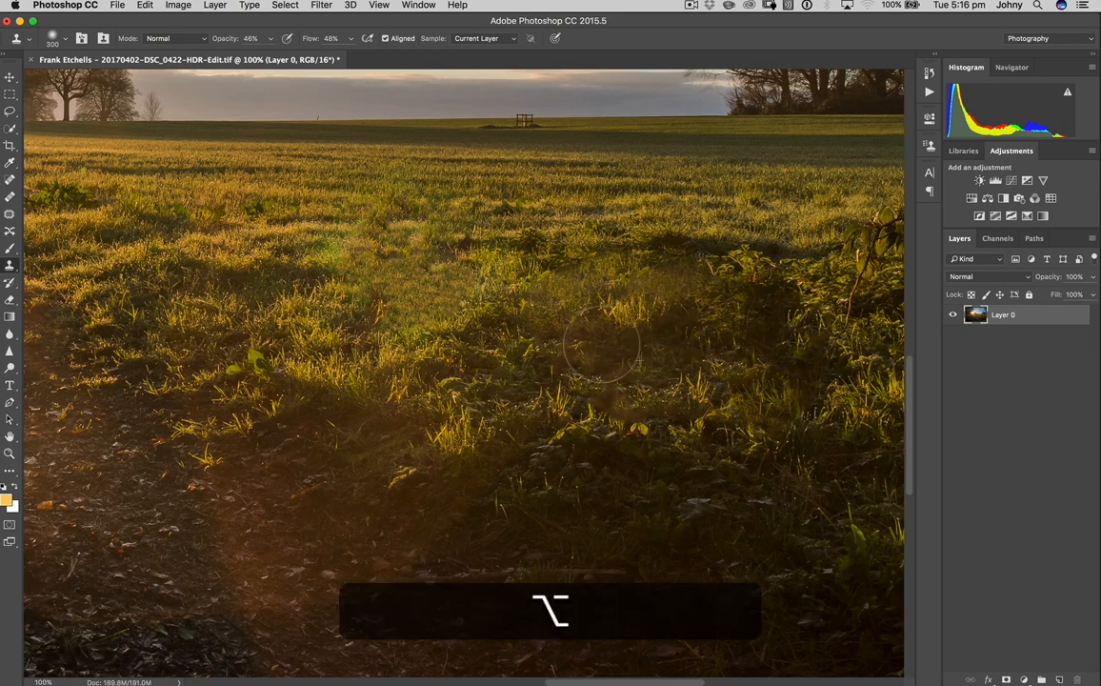
pyautogui.keyDown('alt'); pyautogui.click(578, 409); pyautogui.keyUp('alt')
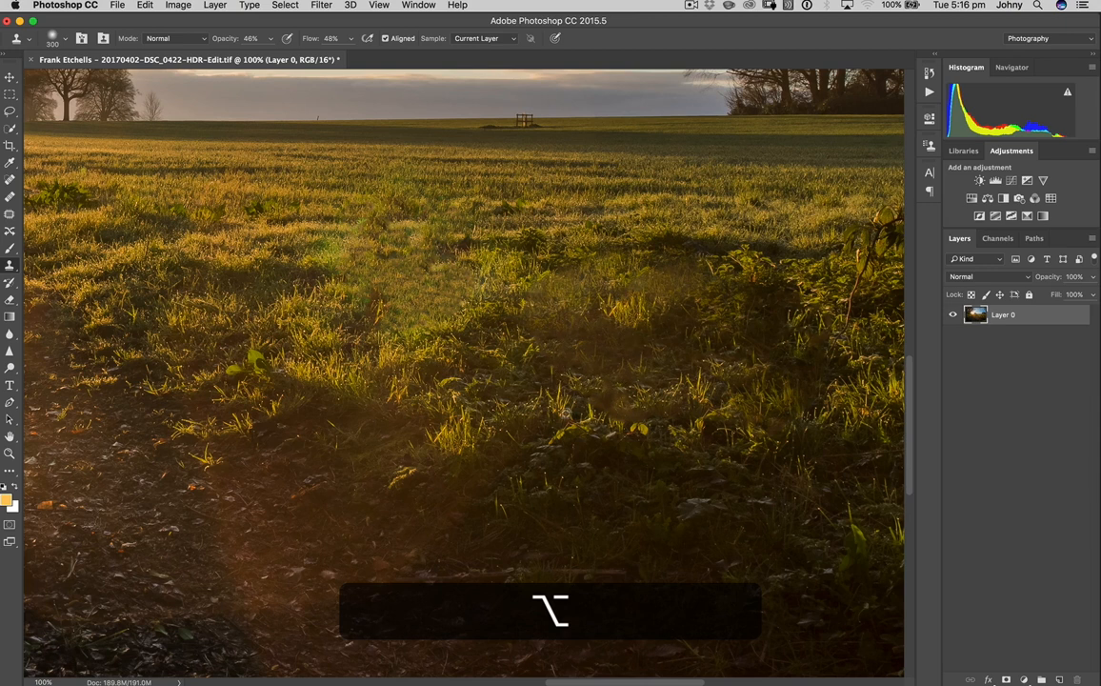
pyautogui.keyDown('alt'); pyautogui.click(646, 417); pyautogui.keyUp('alt')
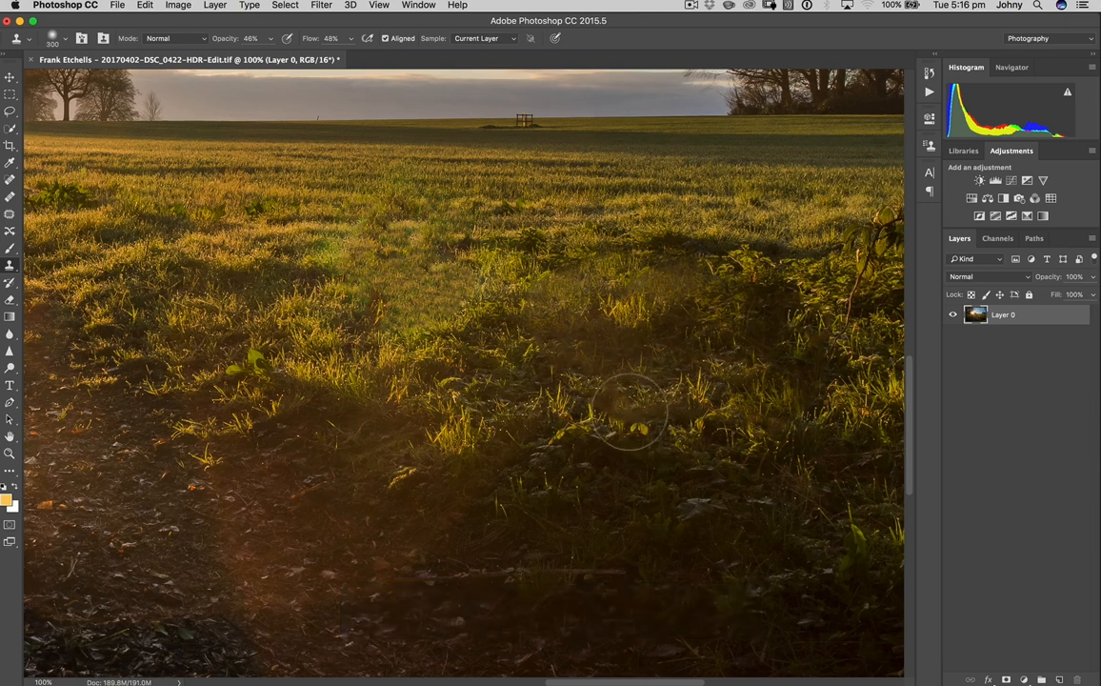
pyautogui.click(630, 420)
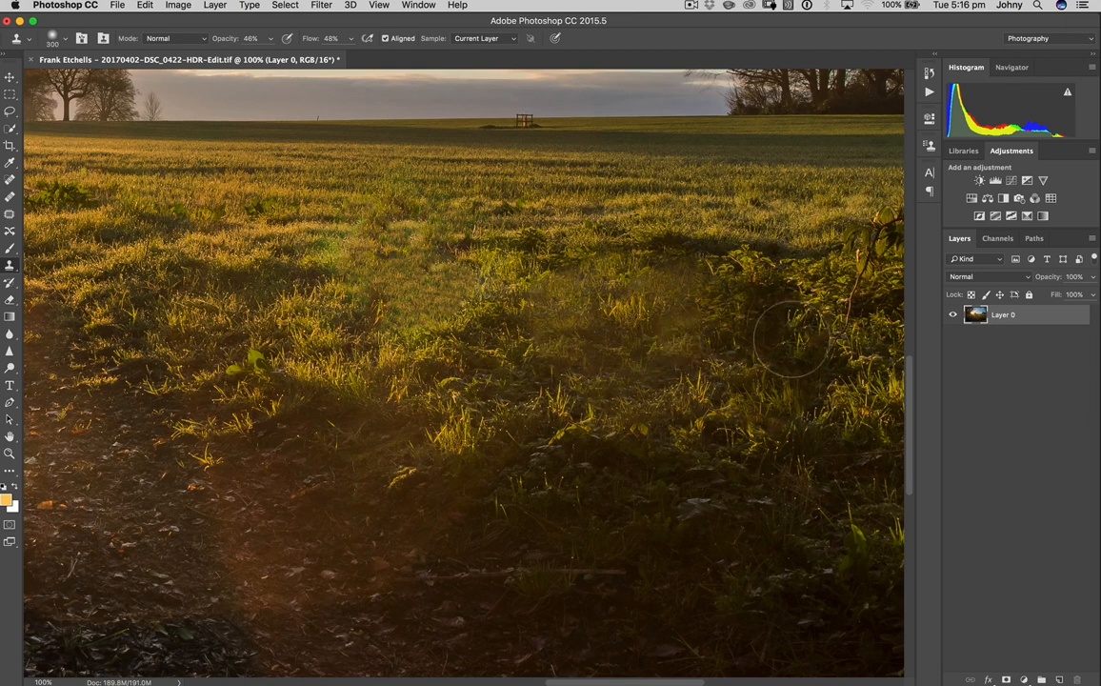
pyautogui.keyDown('alt'); pyautogui.click(786, 411); pyautogui.keyUp('alt')
# - Clone freshly sampled grass over the remaining greenish flare patch in the middle of the field
pyautogui.press('space')
pyautogui.moveTo(533, 371); pyautogui.dragTo(688, 404)
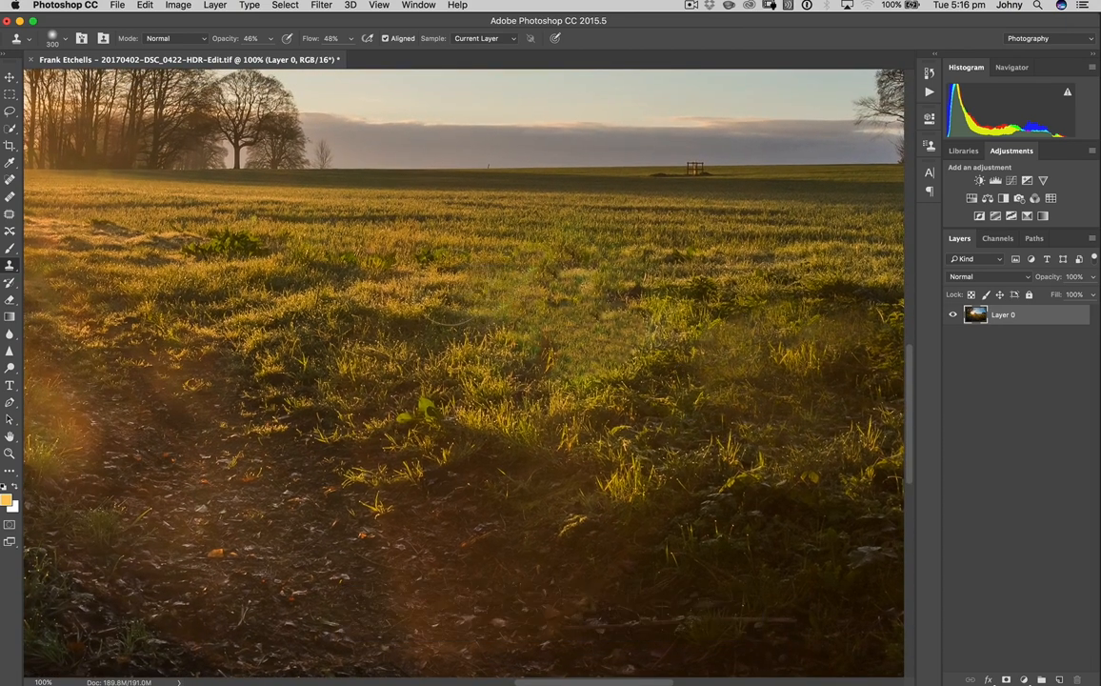
pyautogui.press('alt')
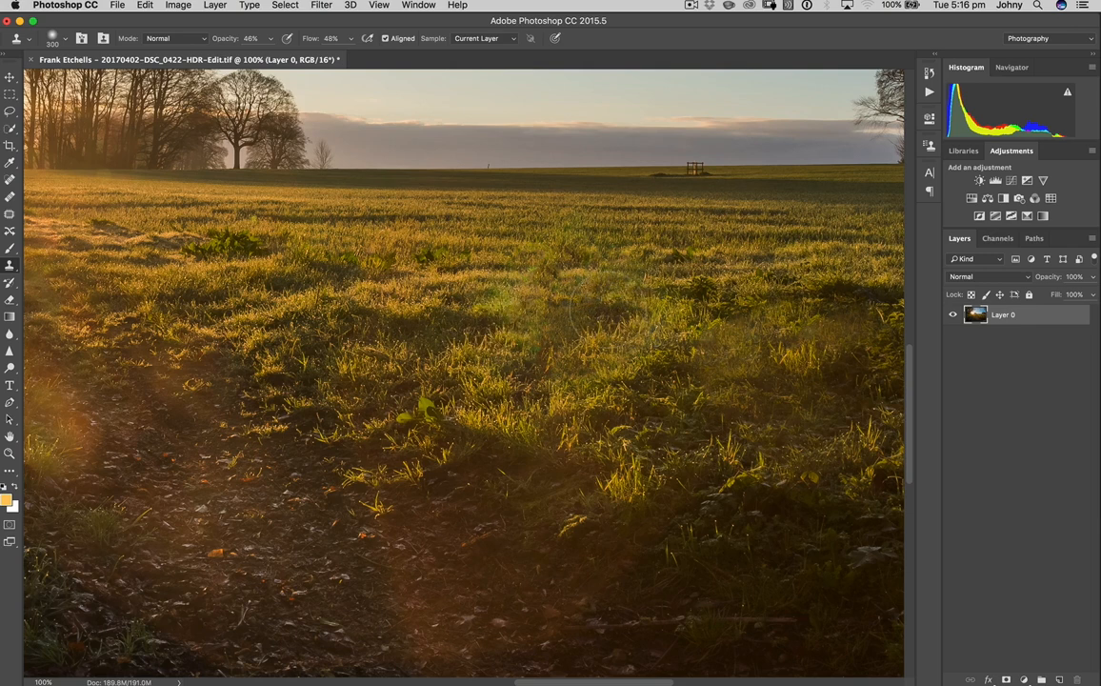
# - Lasso the wooden plank in the photo's bottom-right corner, replace it with a Content-Aware fill at 100% opacity, and deselect
pyautogui.press('super+minus')
pyautogui.press('super+minus')
pyautogui.press('super+minus')
pyautogui.press('super+minus')
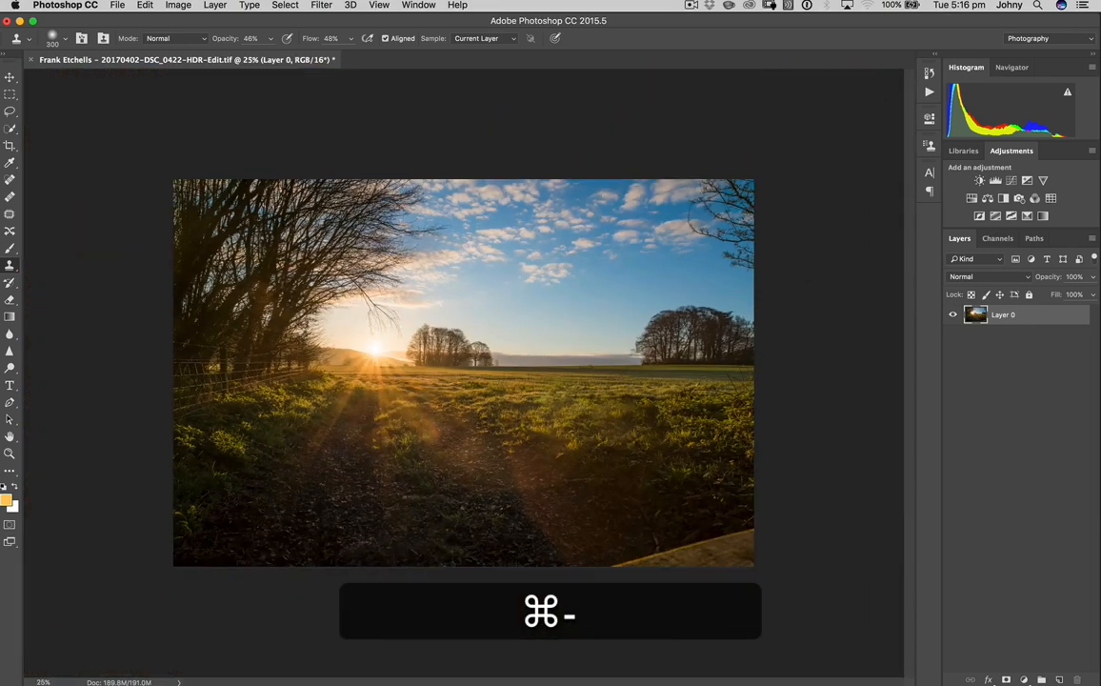
pyautogui.press('super+equal')
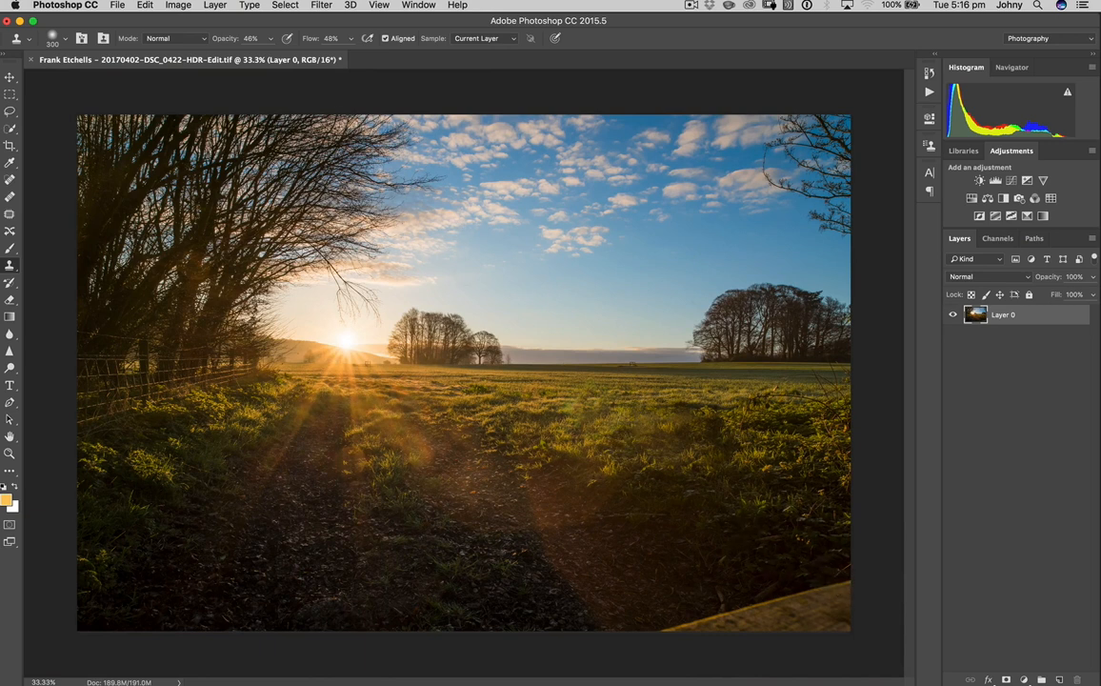
pyautogui.click(11, 113)
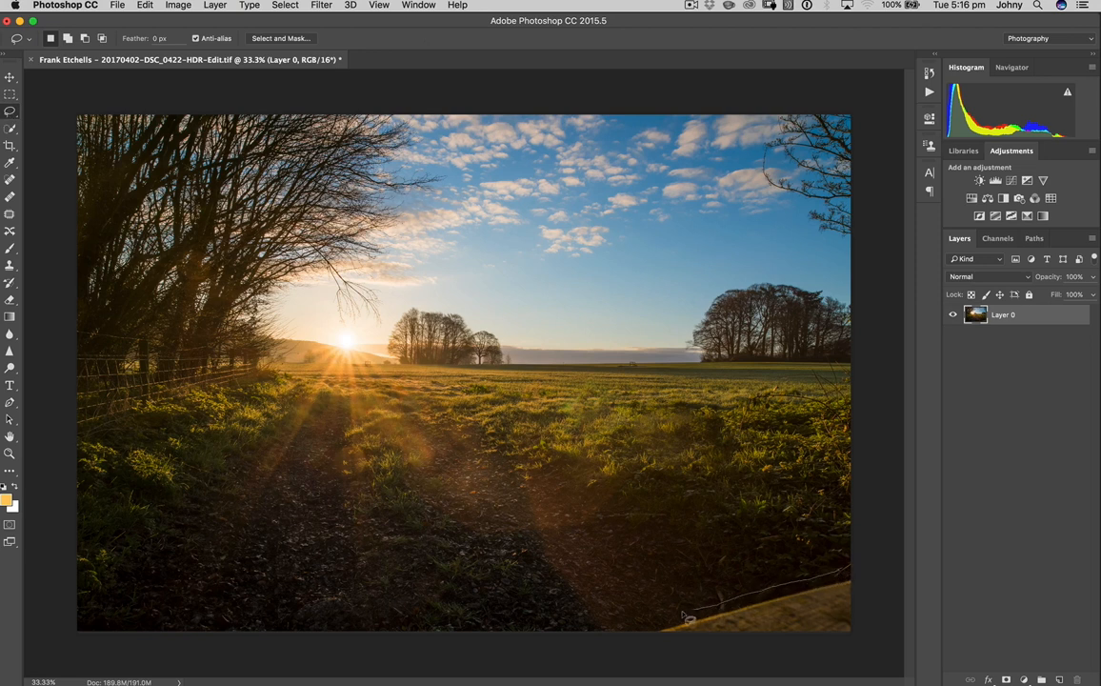
pyautogui.moveTo(656, 645)
pyautogui.mouseDown()
pyautogui.moveTo(799, 668)
pyautogui.moveTo(845, 672)
pyautogui.mouseUp()
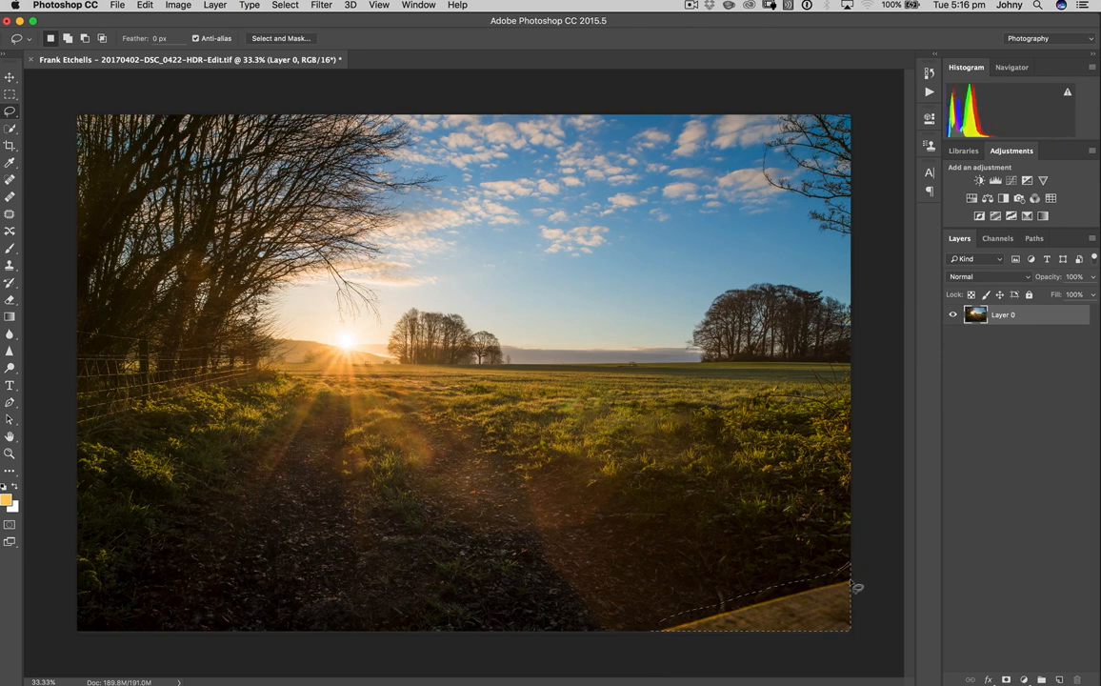
pyautogui.rightClick(831, 617)
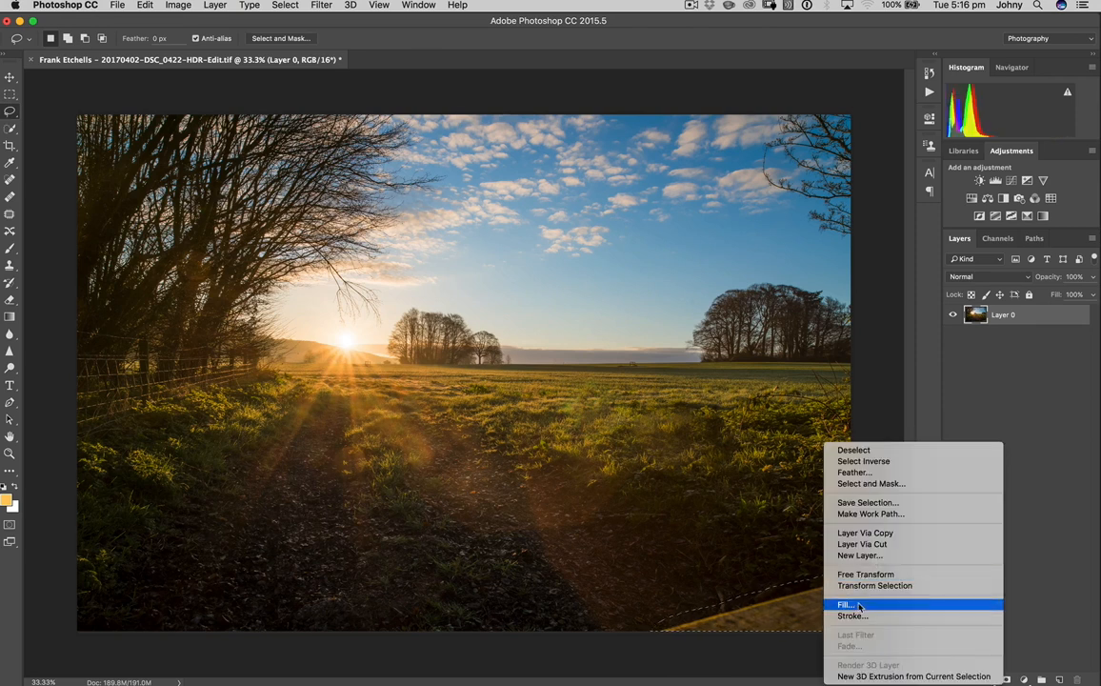
pyautogui.click(857, 606)
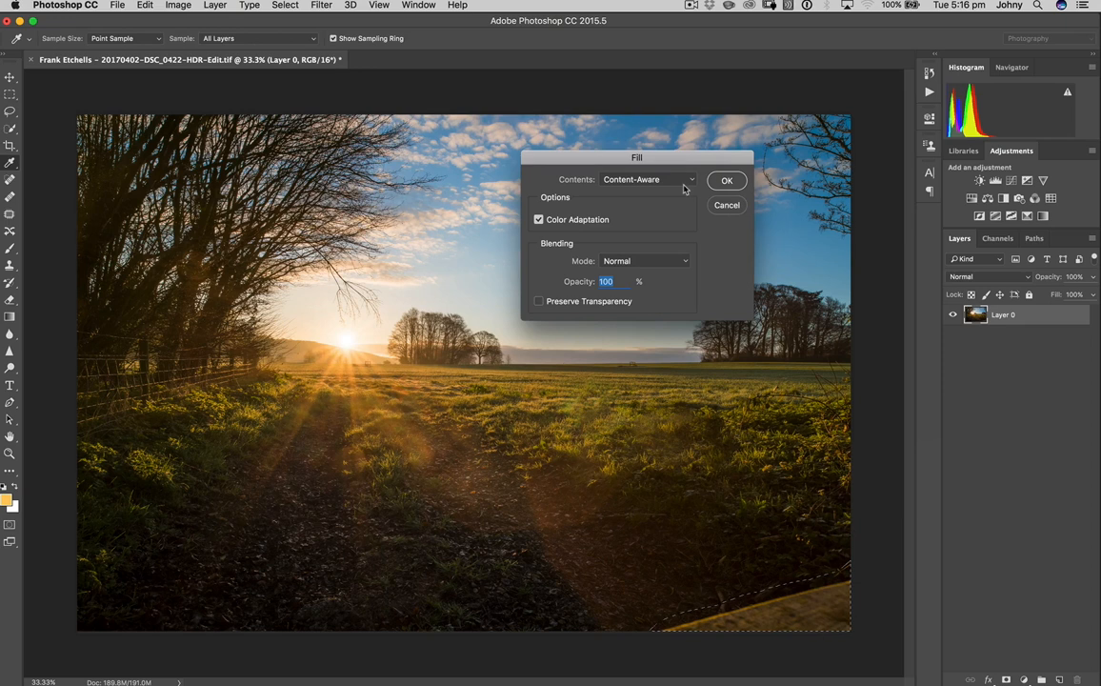
pyautogui.click(737, 182)
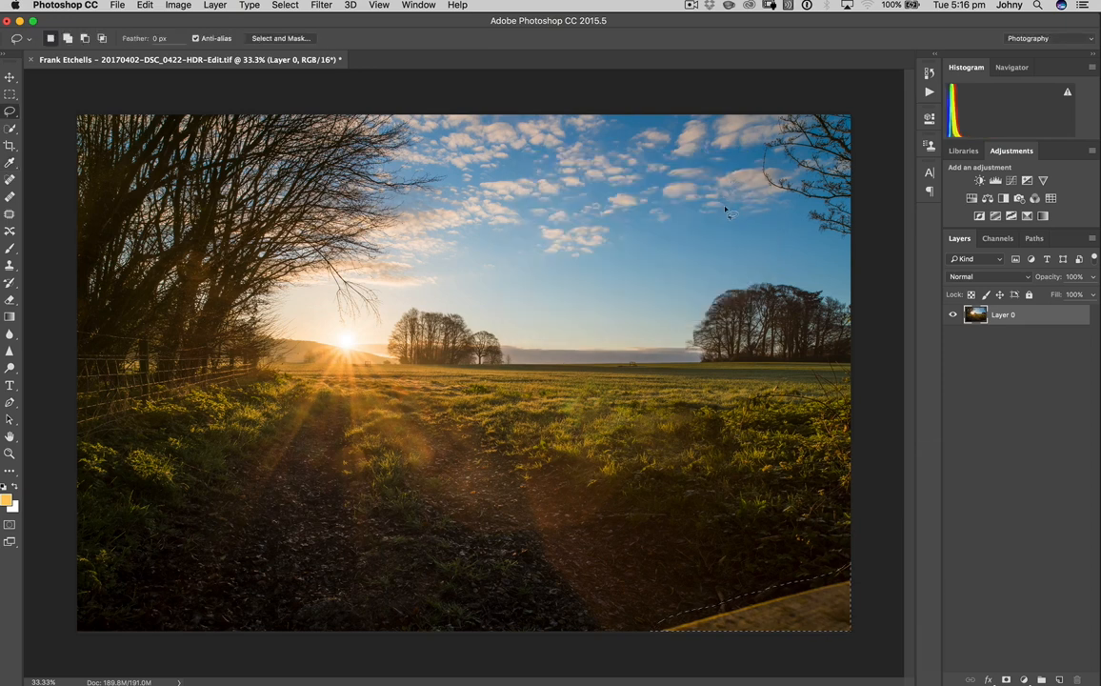
pyautogui.press('super+d')
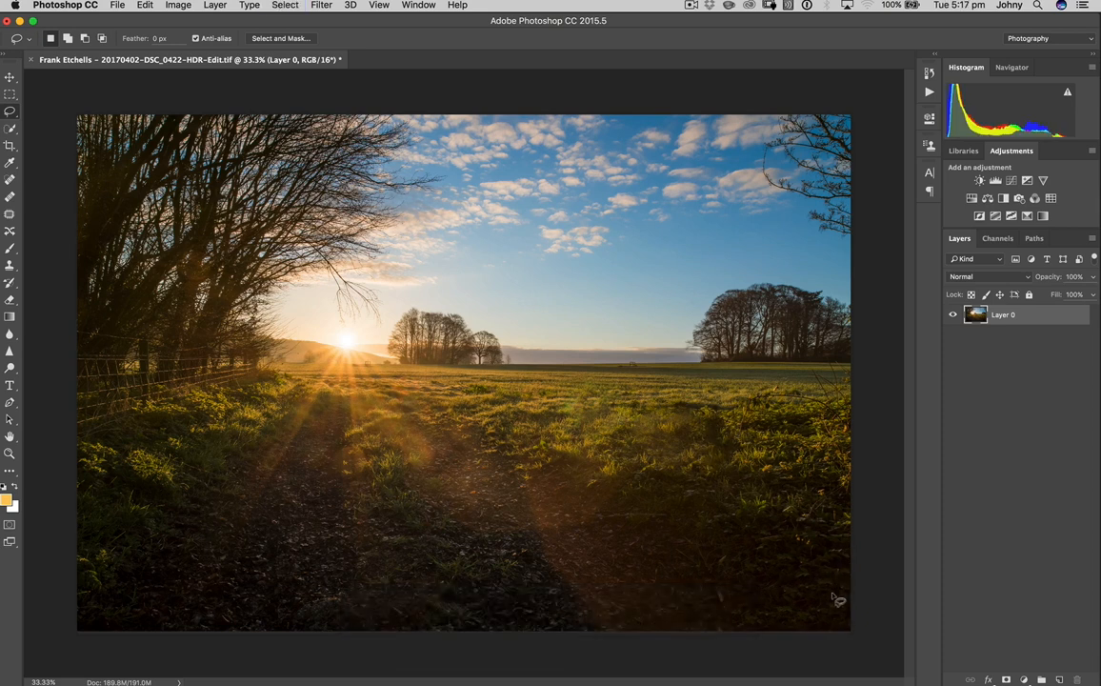
# - Heal the leftover mark in the filled corner with the Spot Healing Brush at 300 px, set to Content-Aware
pyautogui.press('super+equal')
pyautogui.press('space')
pyautogui.moveTo(702, 432)
pyautogui.mouseDown()
pyautogui.moveTo(503, 202)
pyautogui.moveTo(481, 216)
pyautogui.mouseUp()
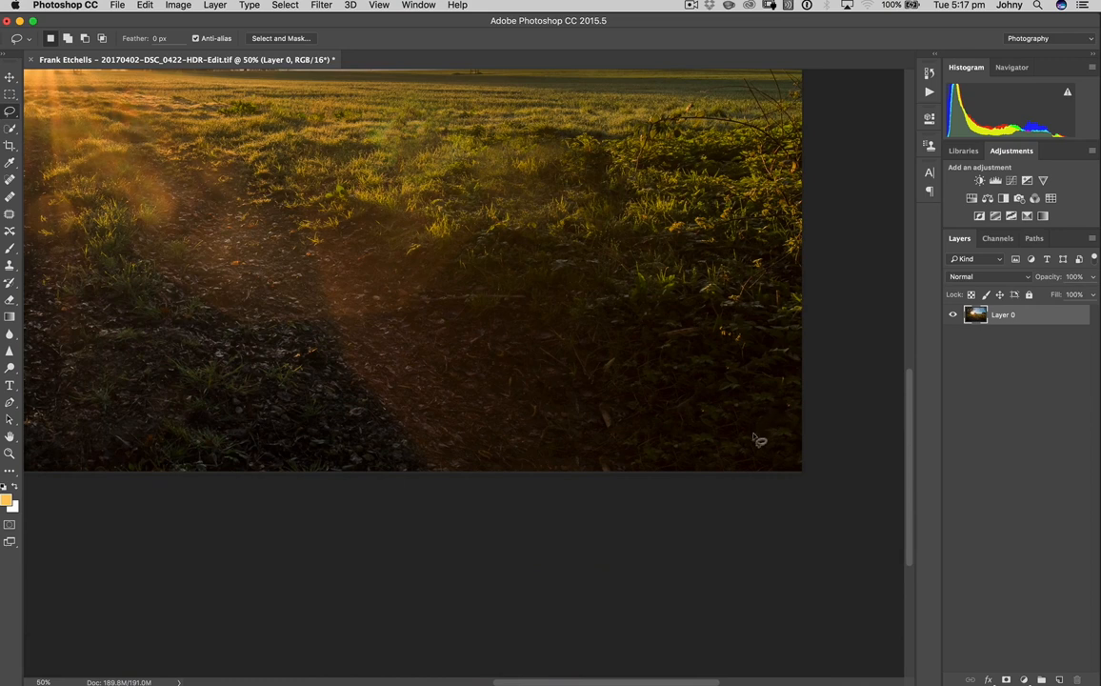
pyautogui.click(11, 180)
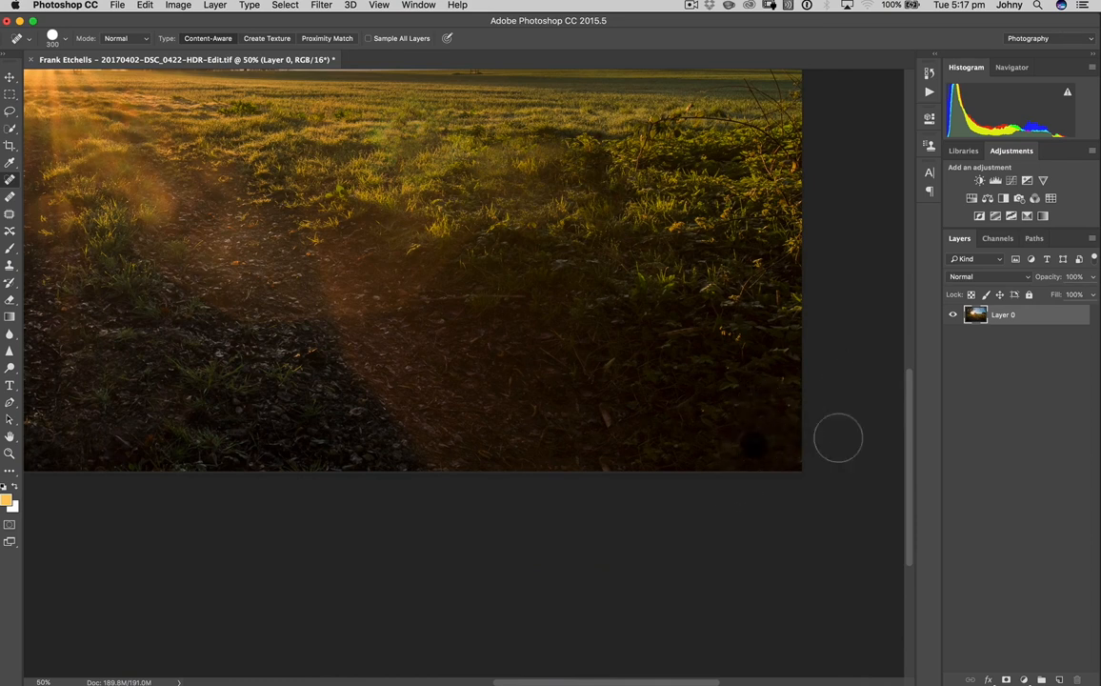
# - View the whole retouched photo and save the TIF file
pyautogui.press('super+minus')
pyautogui.press('super+minus')
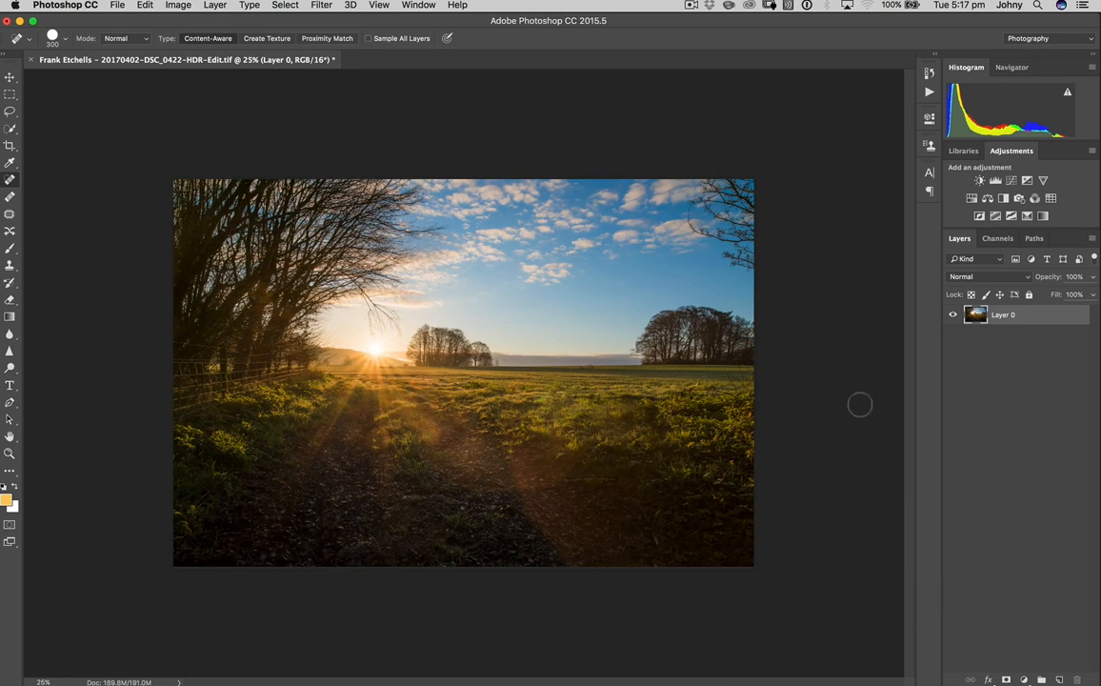
pyautogui.press('super+s')
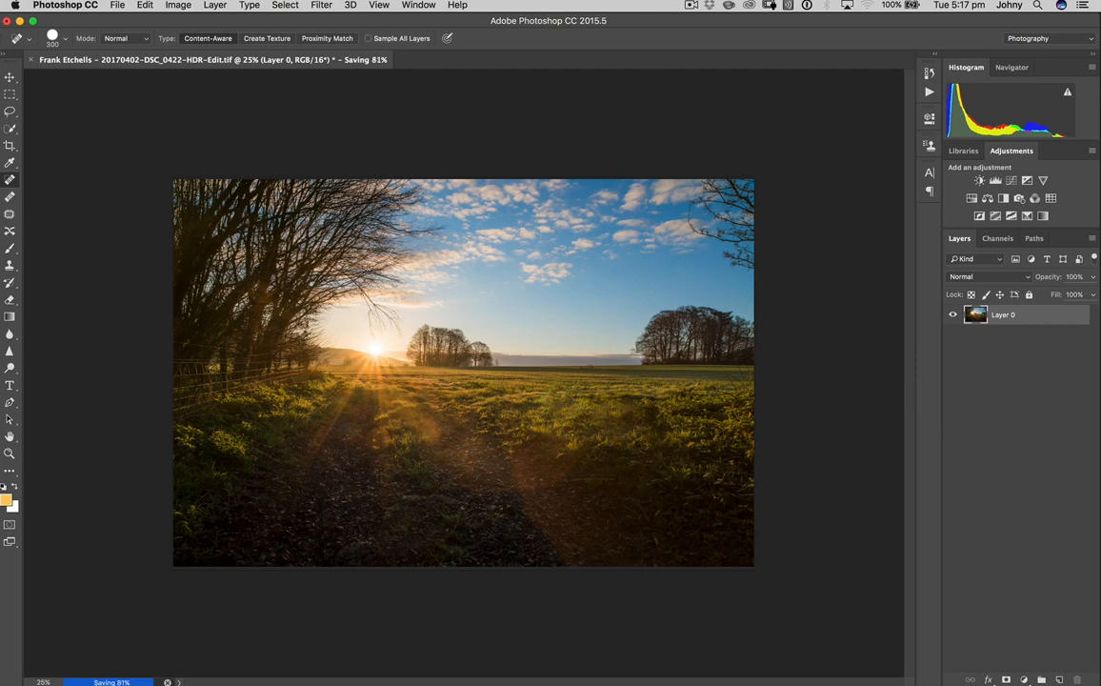
# - Switch to Lightroom, show the filmstrip, and hide the side panels and module picker to enlarge the retouched photo
pyautogui.hotkey('ctrl', 'Right')
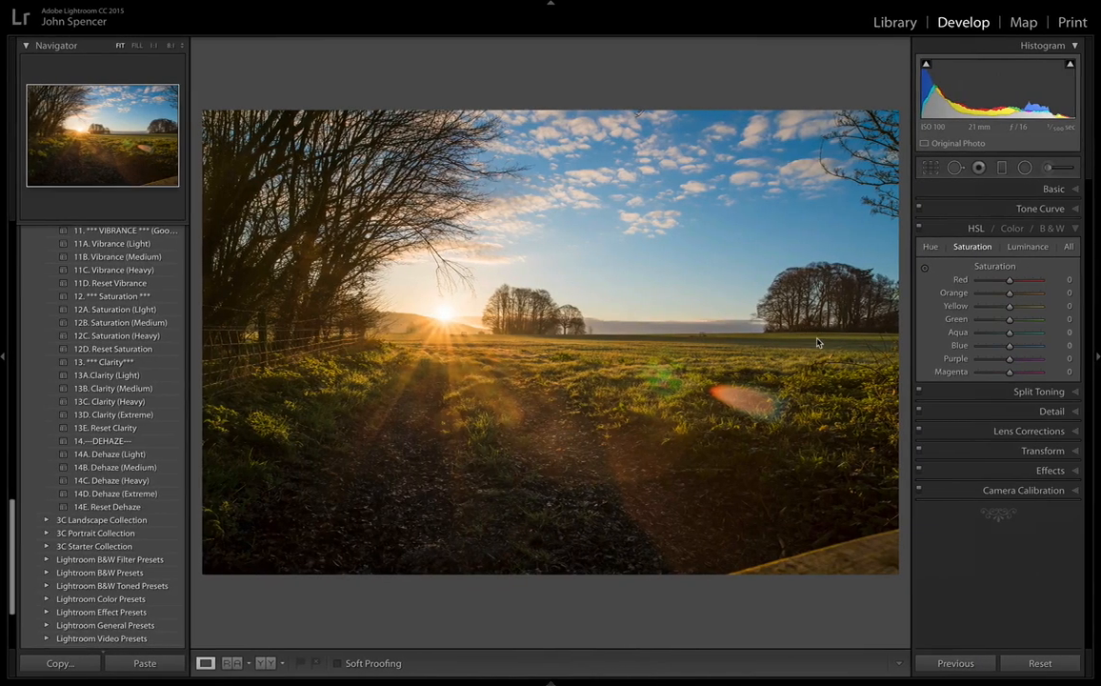
pyautogui.press('F6')
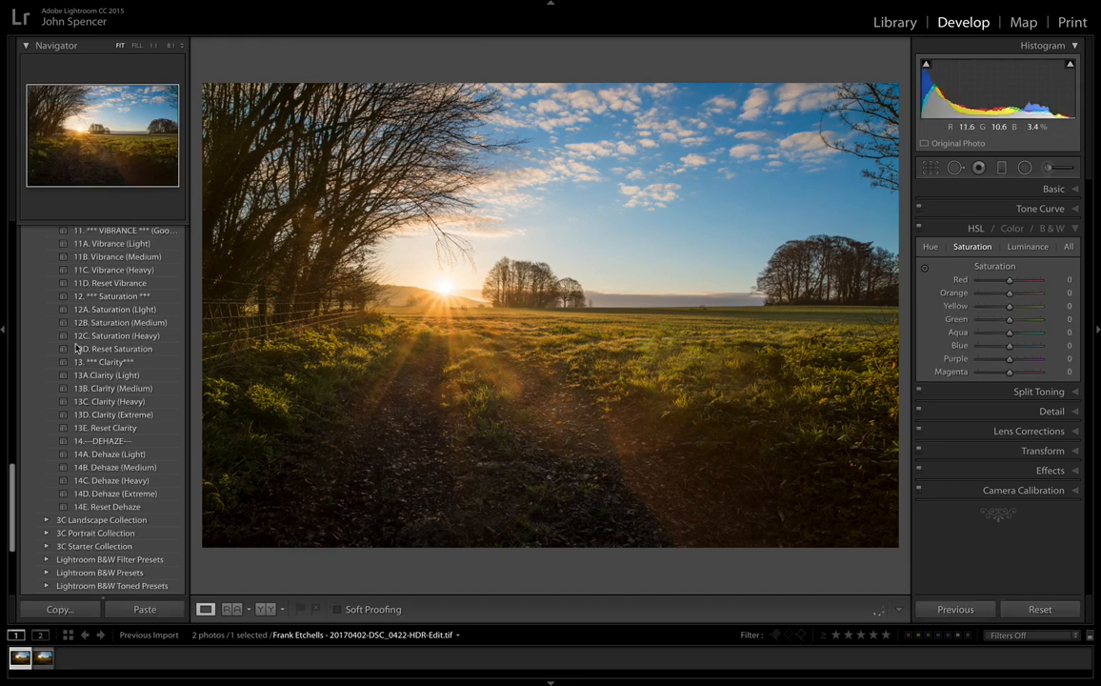
pyautogui.click(4, 301)
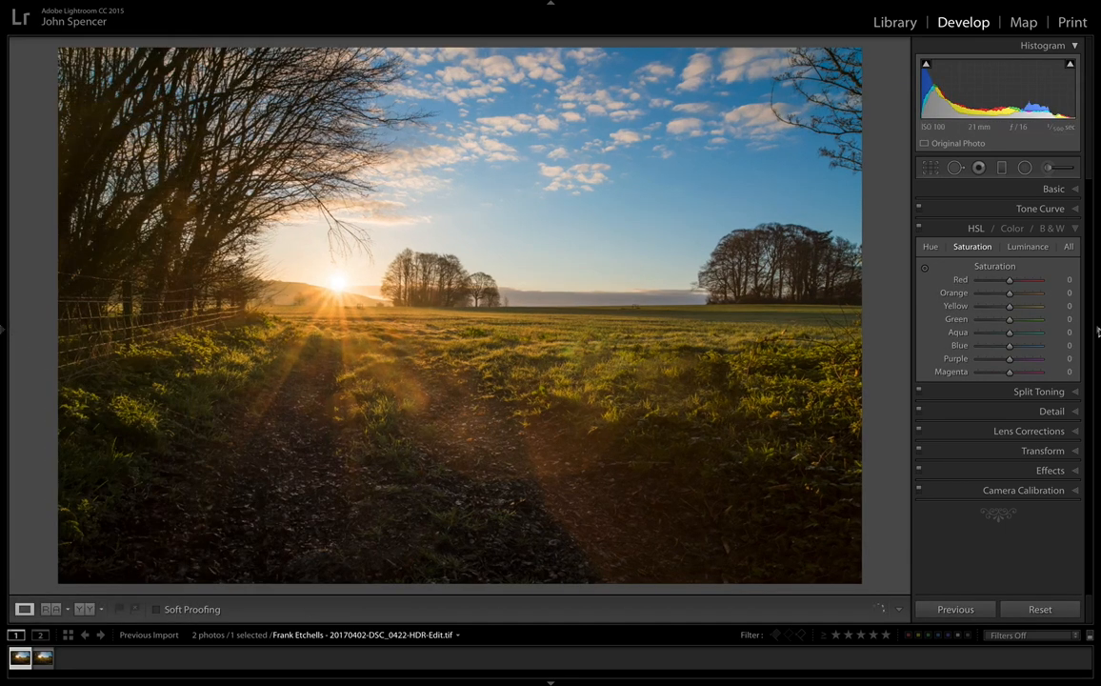
pyautogui.click(1098, 330)
pyautogui.click(551, 4)
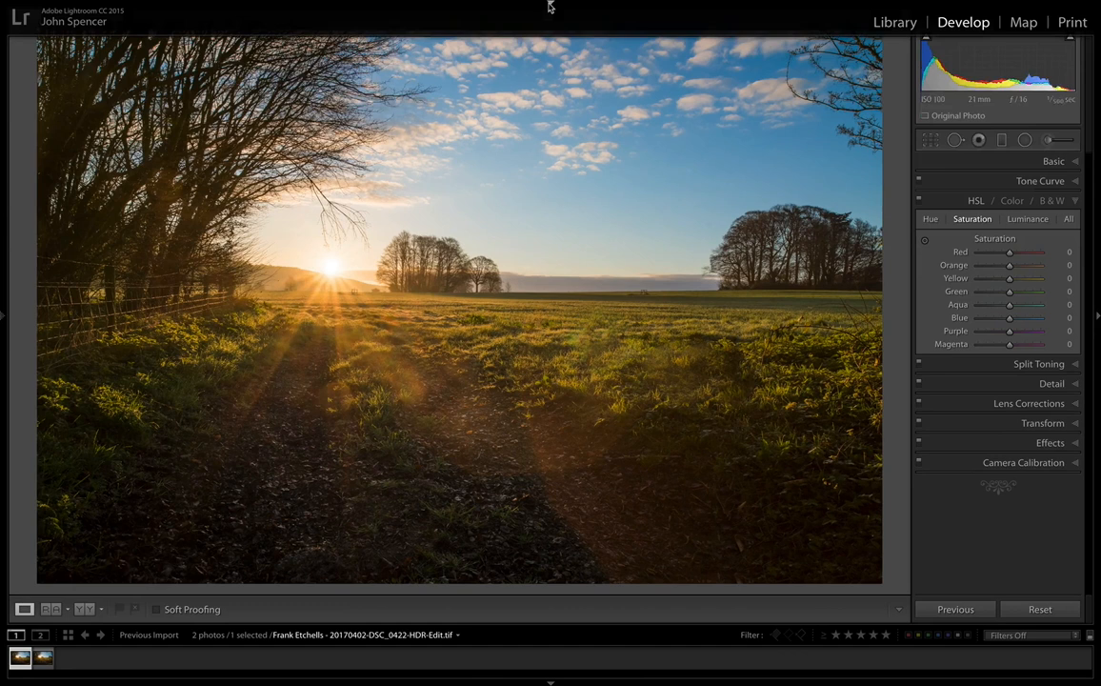
pyautogui.click(1097, 319)
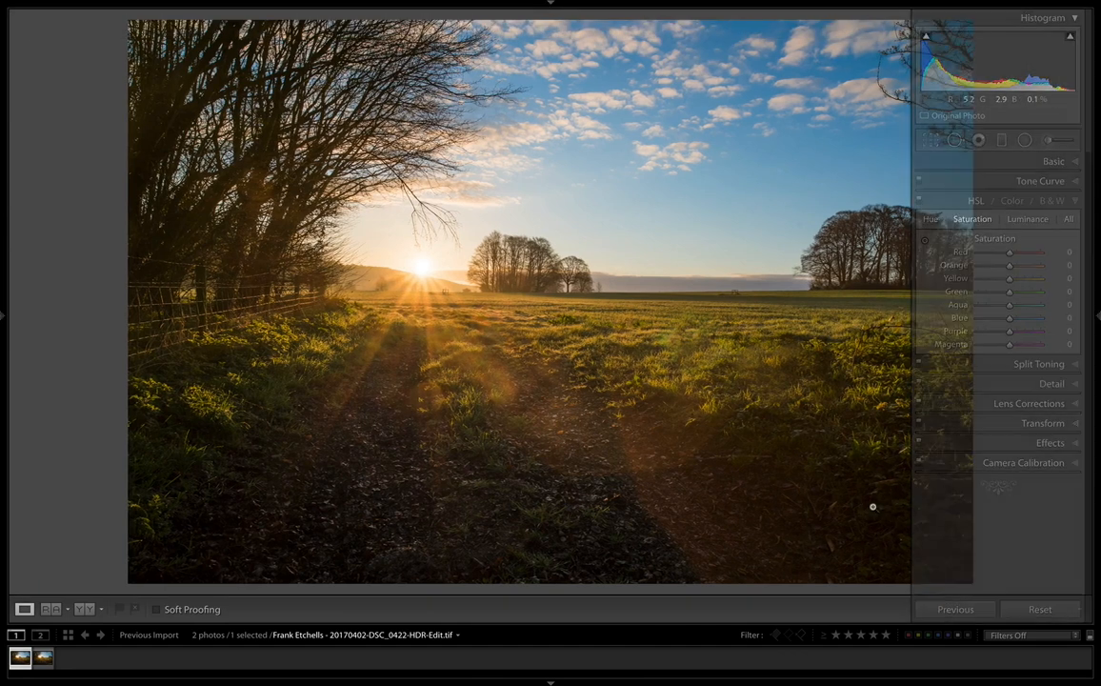
# - Dim the interface and compare the retouched TIF with the HDR DNG, including the DNG's unedited Before view
pyautogui.press('l')
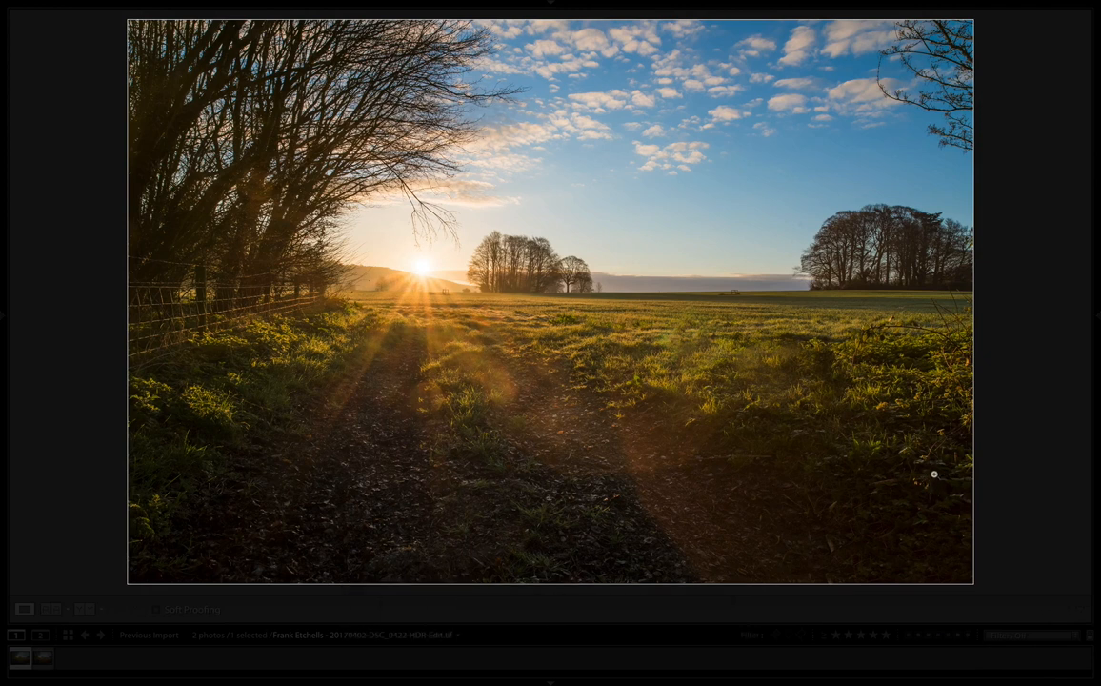
pyautogui.press('Left')
pyautogui.click(44, 661)
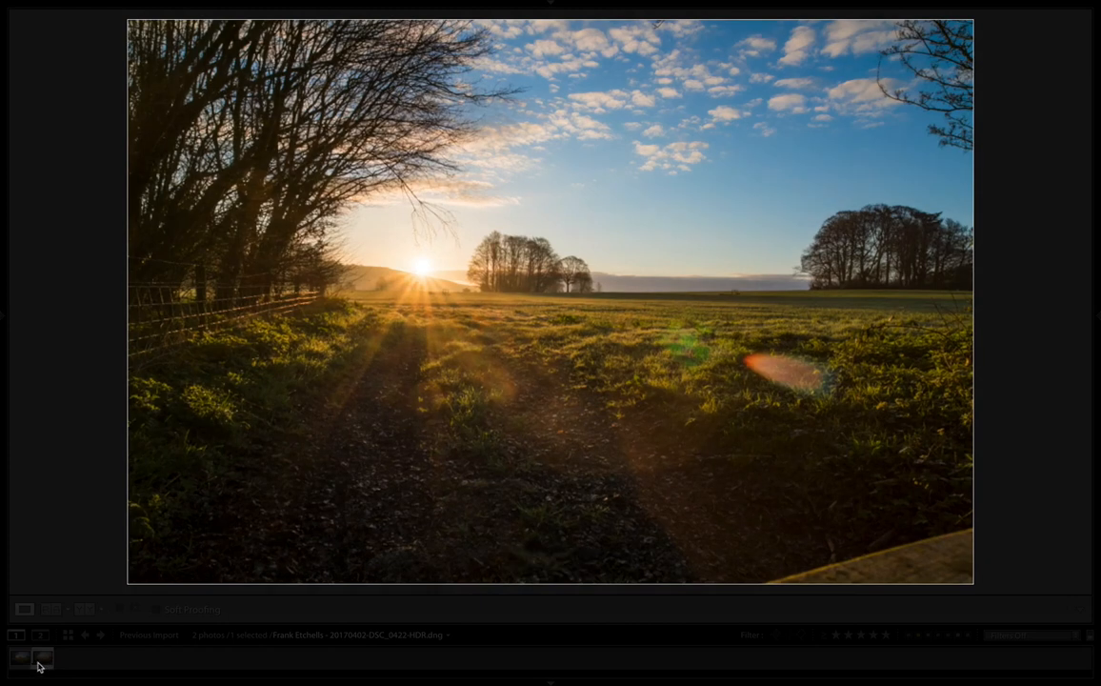
pyautogui.click(20, 661)
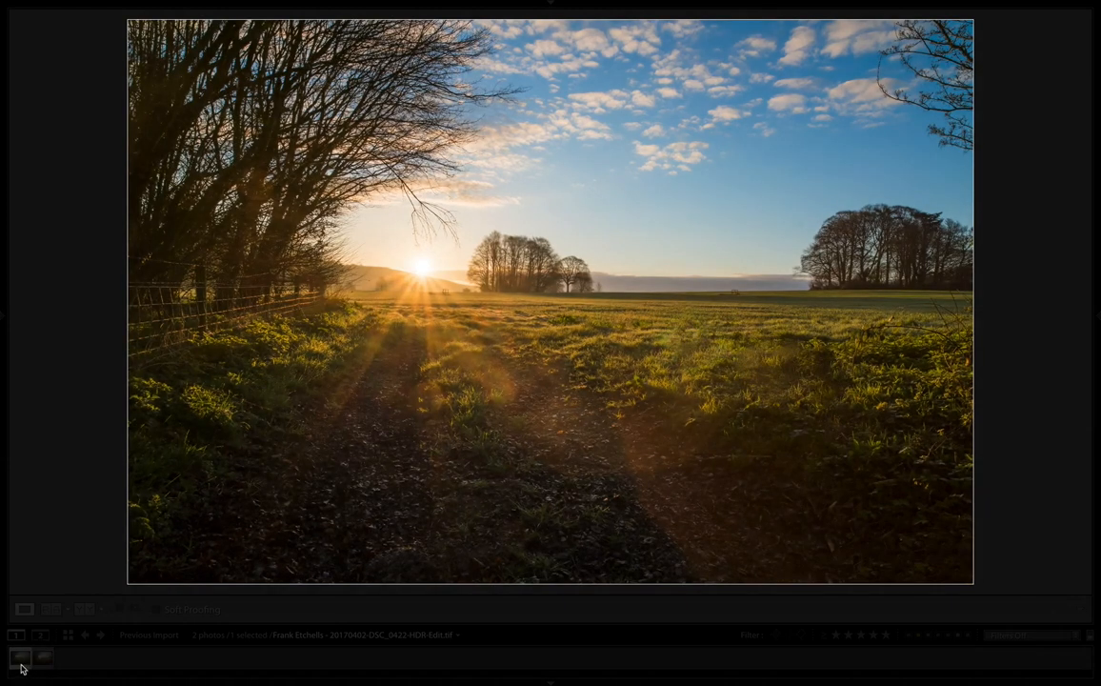
pyautogui.click(44, 661)
pyautogui.press('\\')
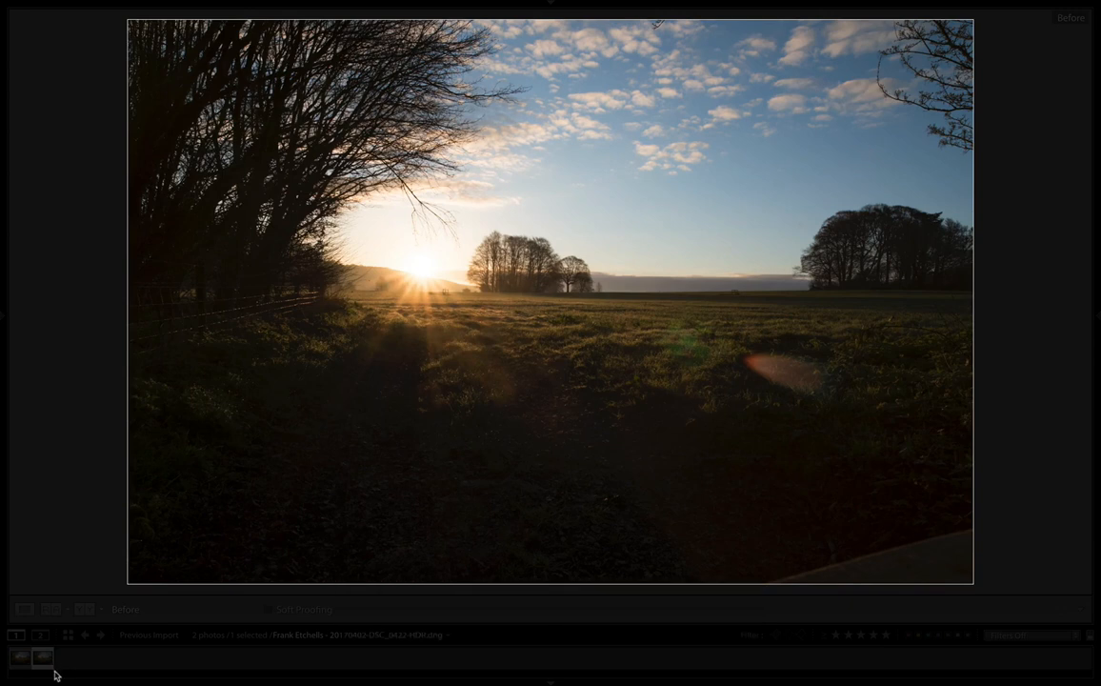
# - Return to the retouched TIF and view it in Lights Out mode against a fully black background
pyautogui.press('Left')
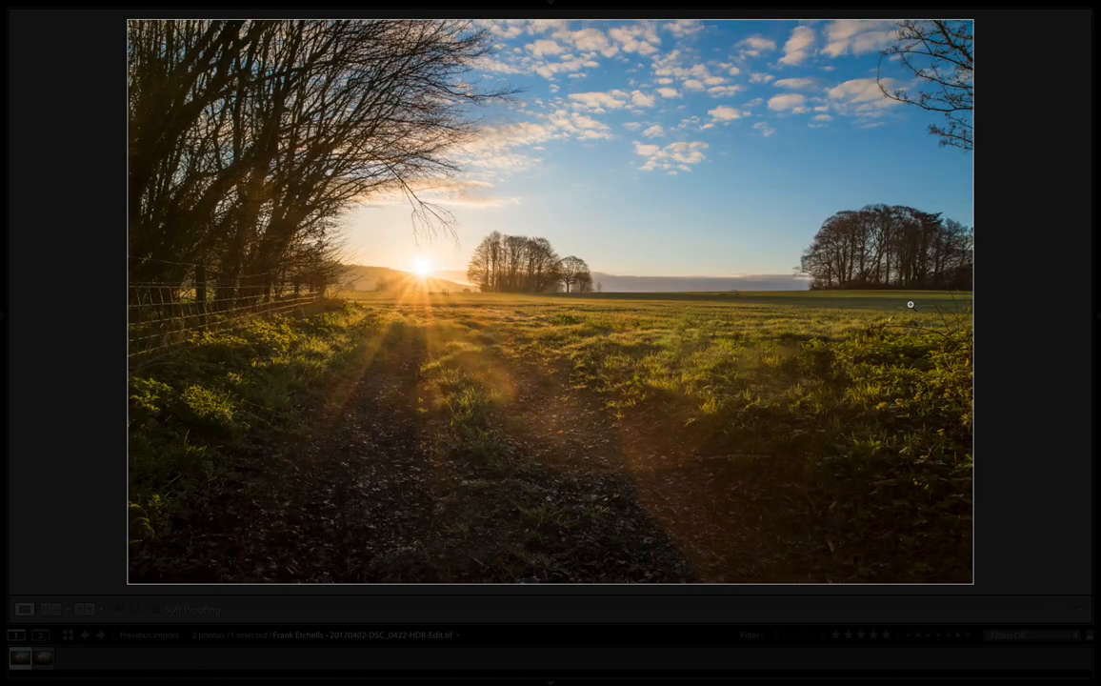
pyautogui.press('l')
pyautogui.press('l')
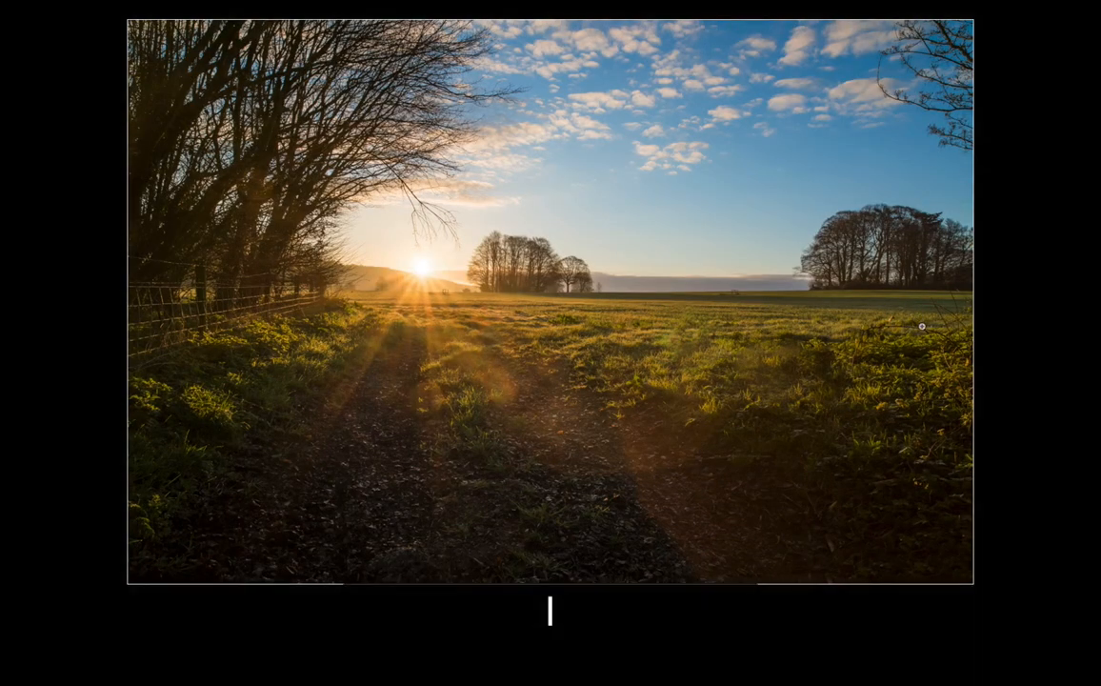